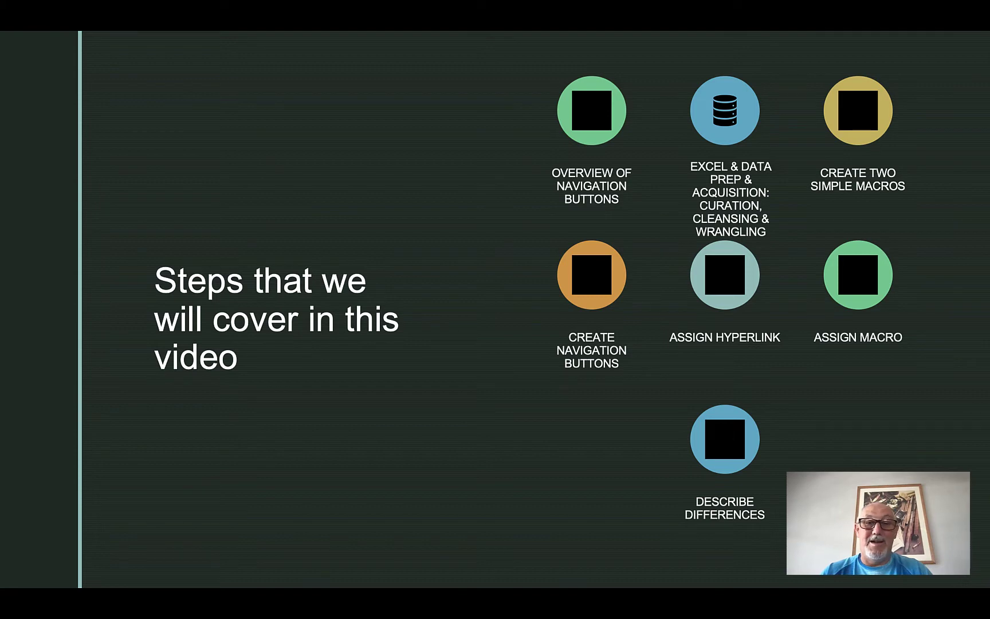
# Switch from the PowerPoint steps slide to the Excel workbook with the app switcher
pyautogui.press('super+Tab')
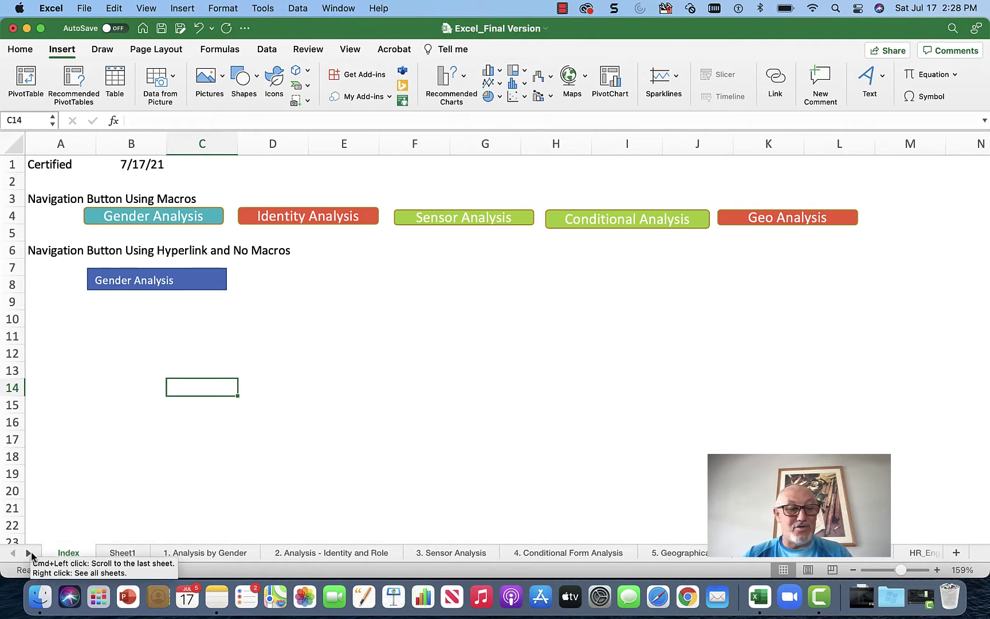
pyautogui.click(30, 552)
pyautogui.click(30, 552)
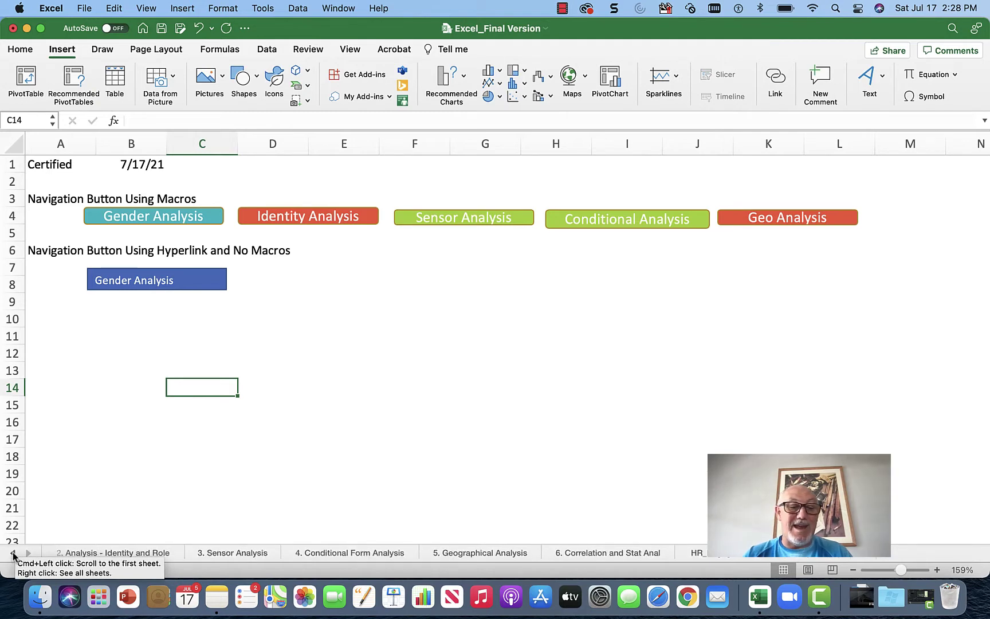
pyautogui.click(13, 553)
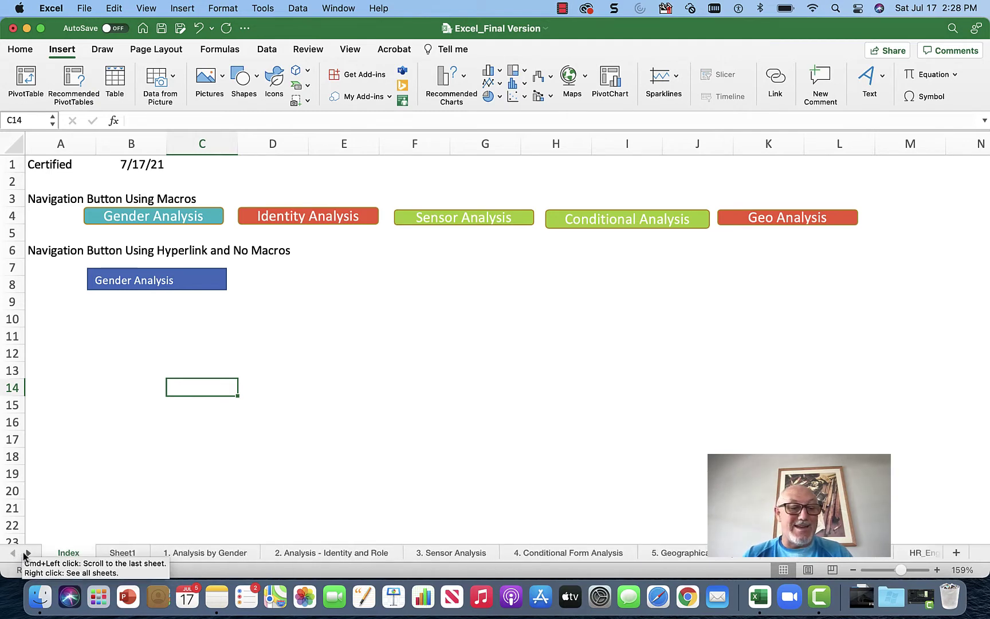
pyautogui.click(28, 552)
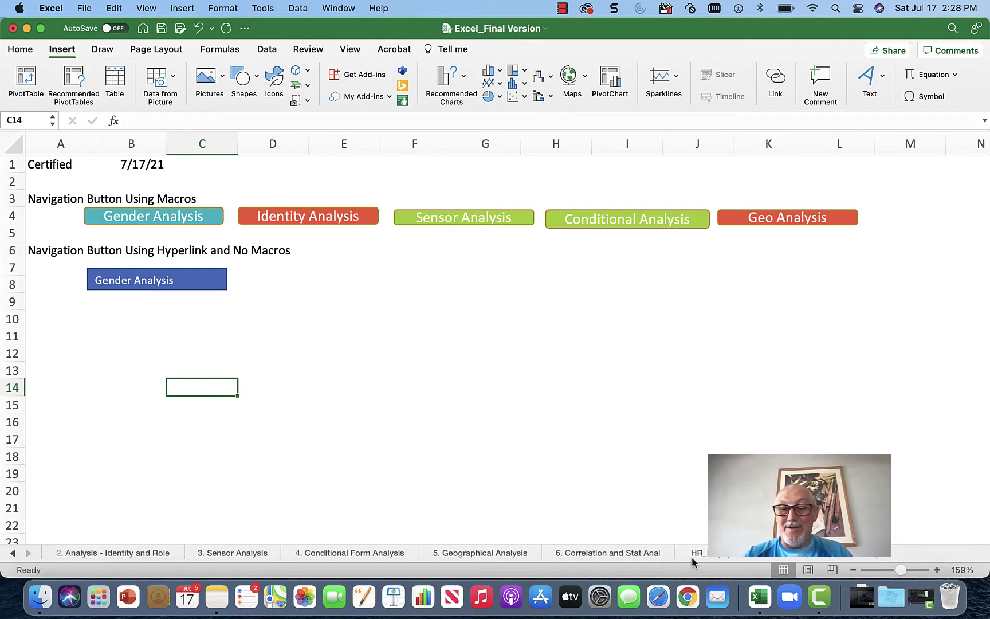
pyautogui.click(710, 559)
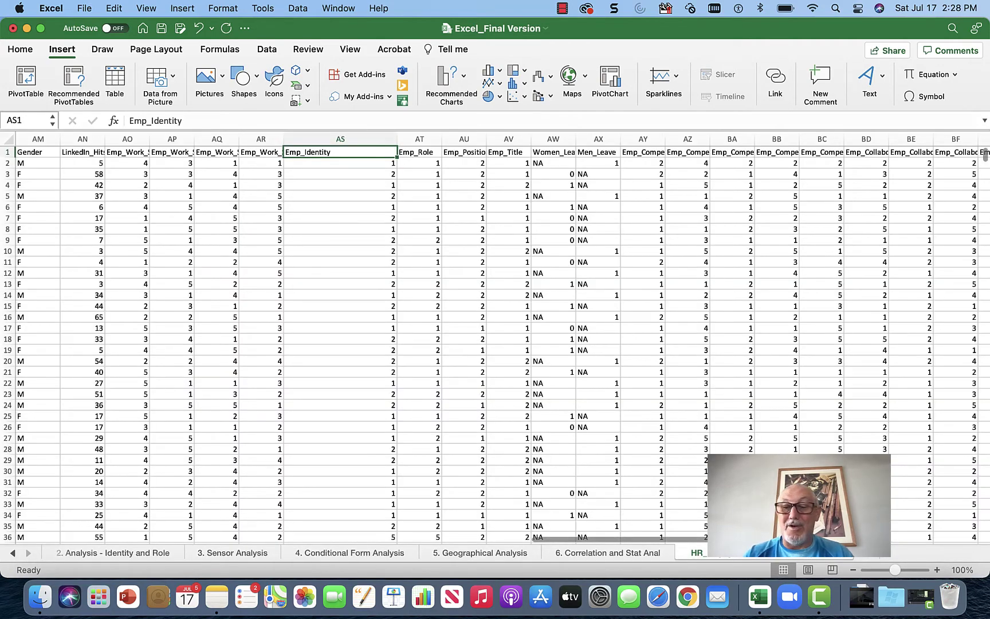
pyautogui.moveTo(895, 570); pyautogui.dragTo(865, 569)
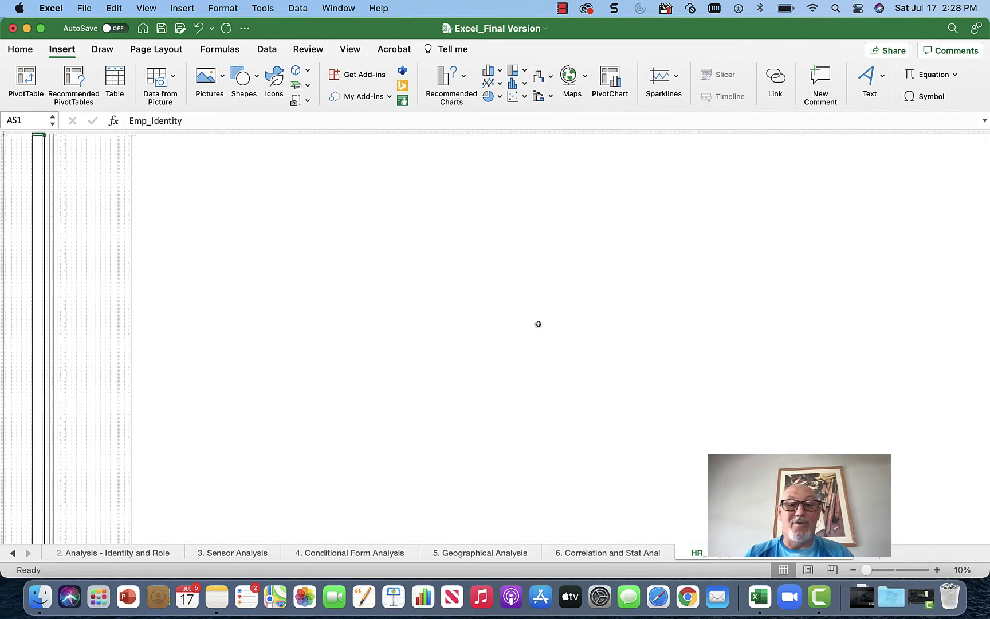
pyautogui.scroll(2, 559, 269)
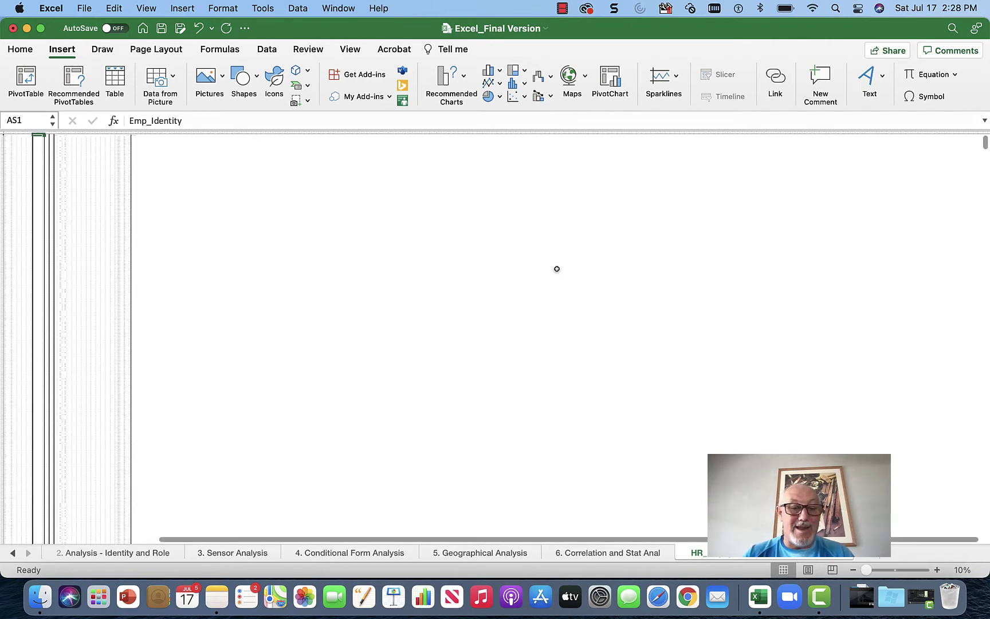
pyautogui.click(583, 336)
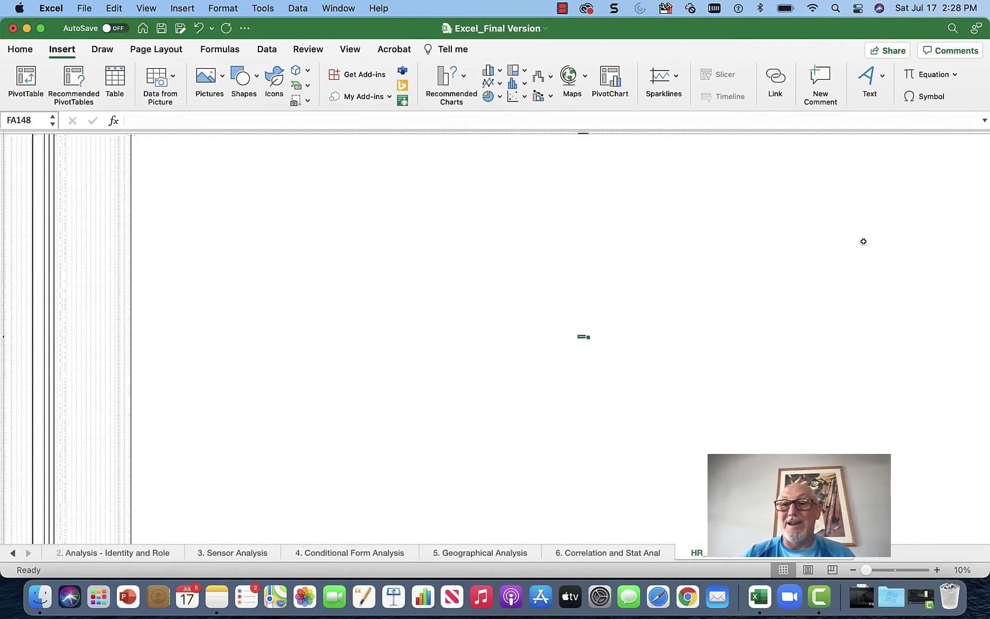
pyautogui.click(608, 551)
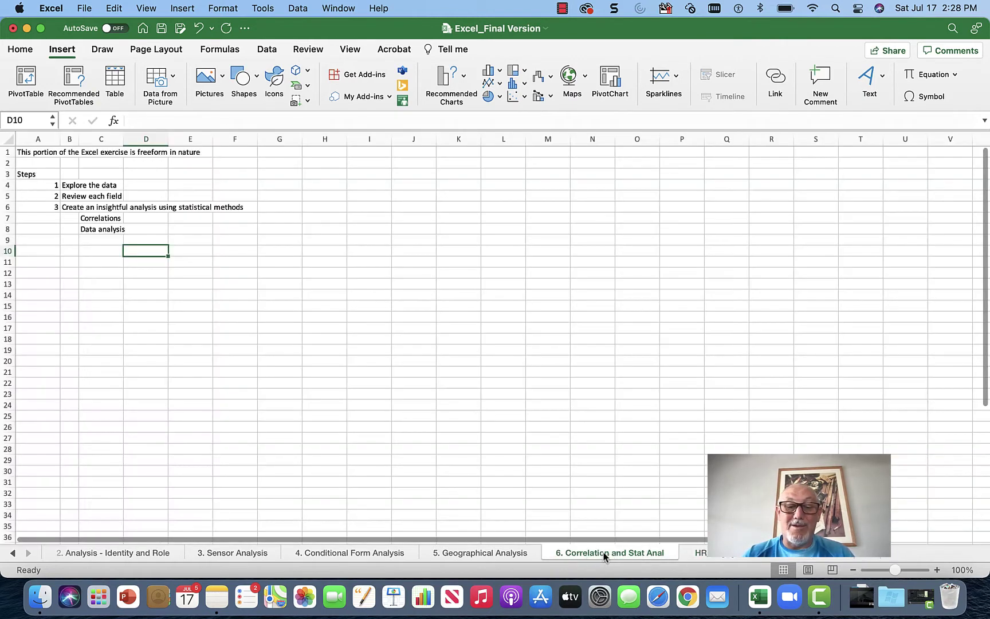
pyautogui.click(12, 552)
pyautogui.click(106, 552)
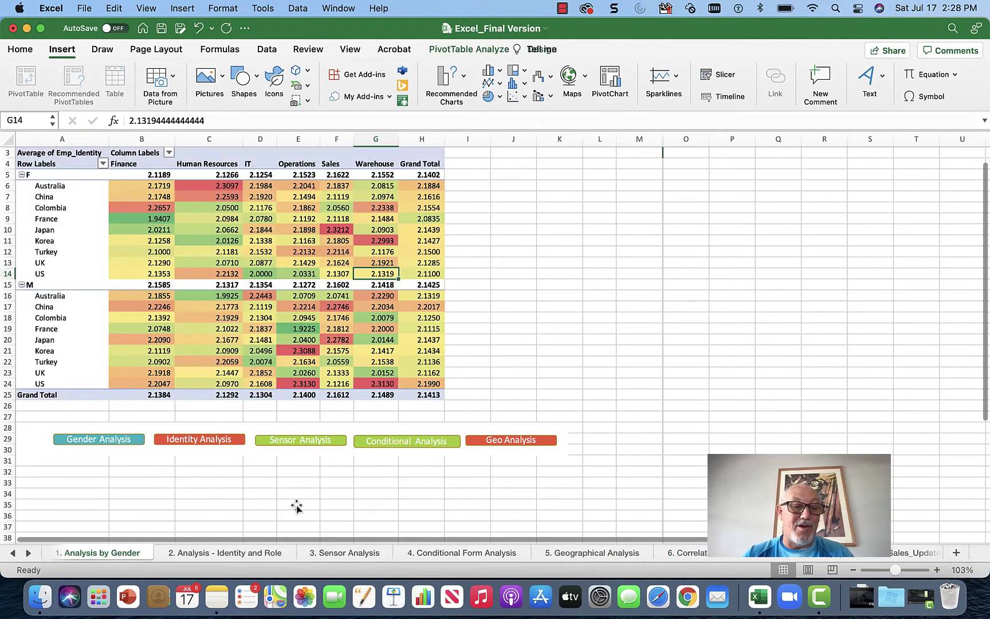
pyautogui.click(13, 553)
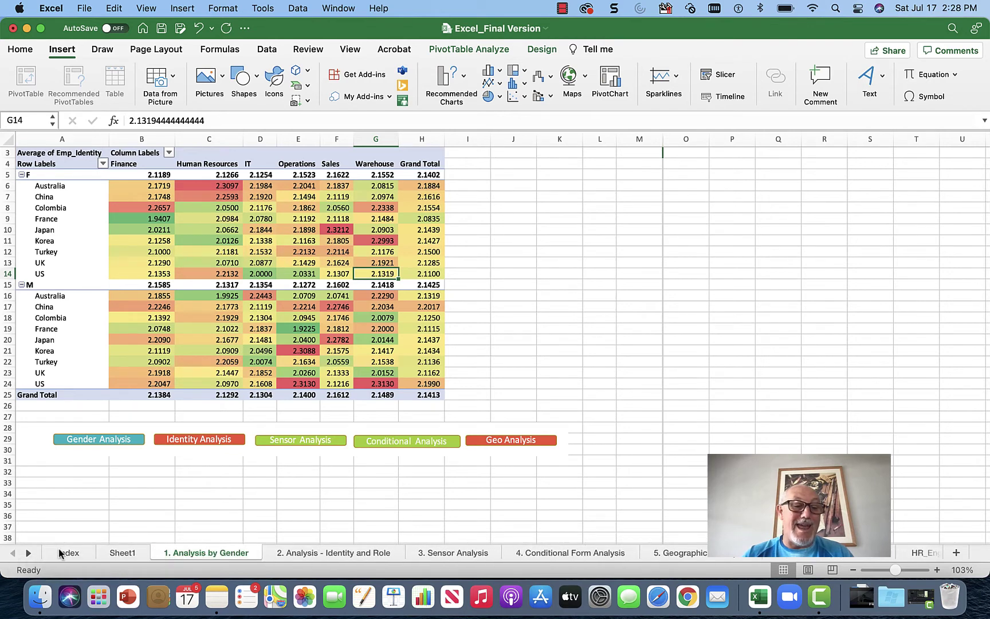
pyautogui.click(66, 554)
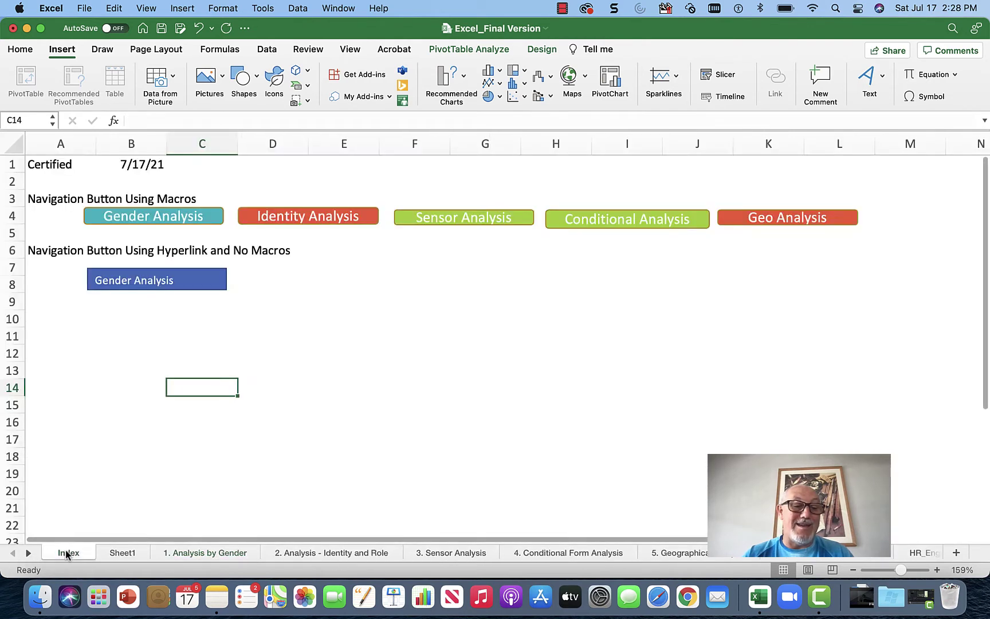
pyautogui.click(342, 307)
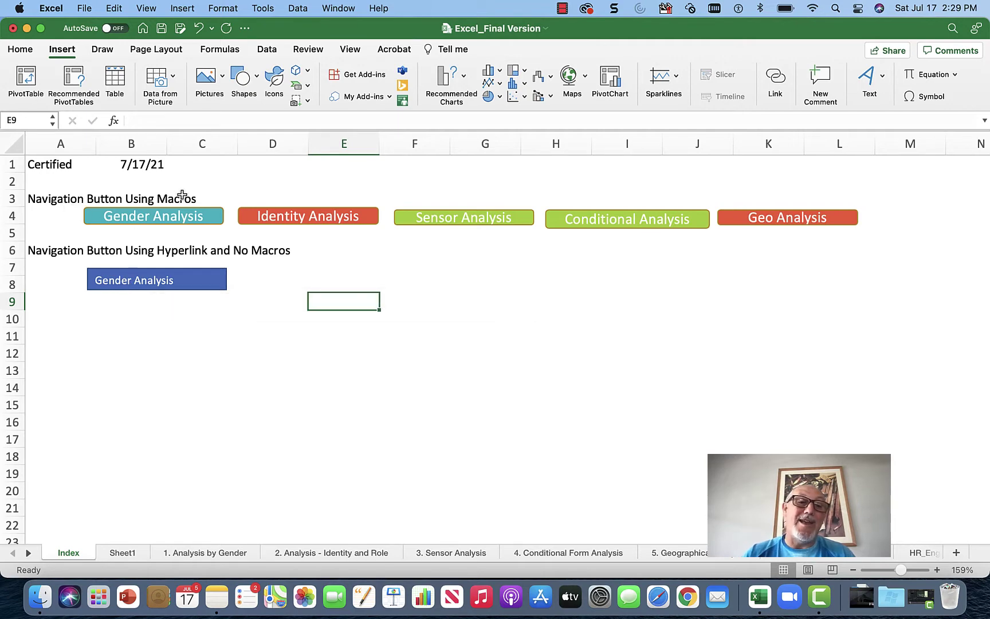
pyautogui.click(301, 246)
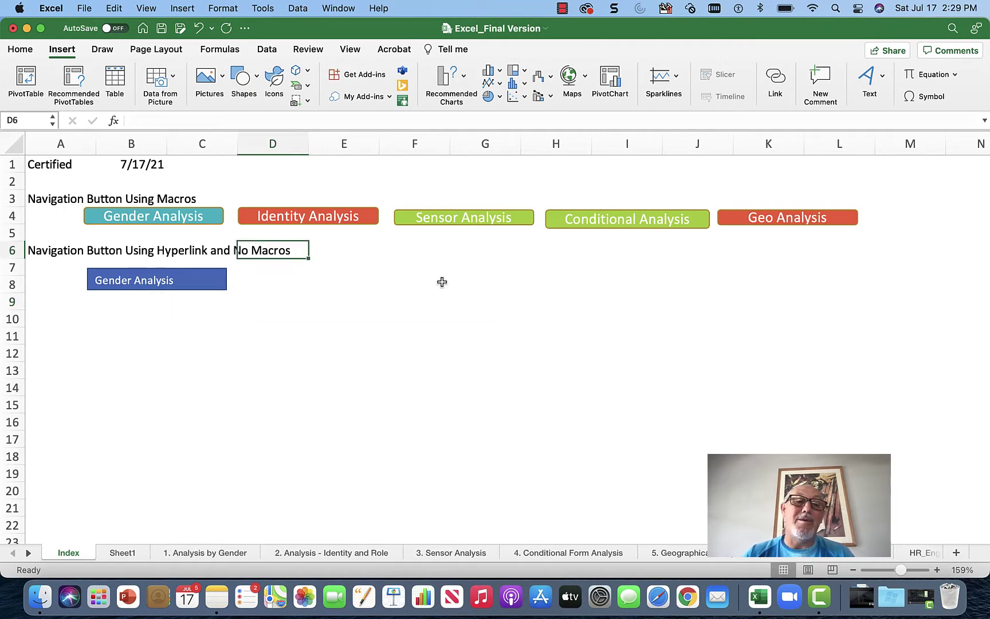
pyautogui.click(415, 248)
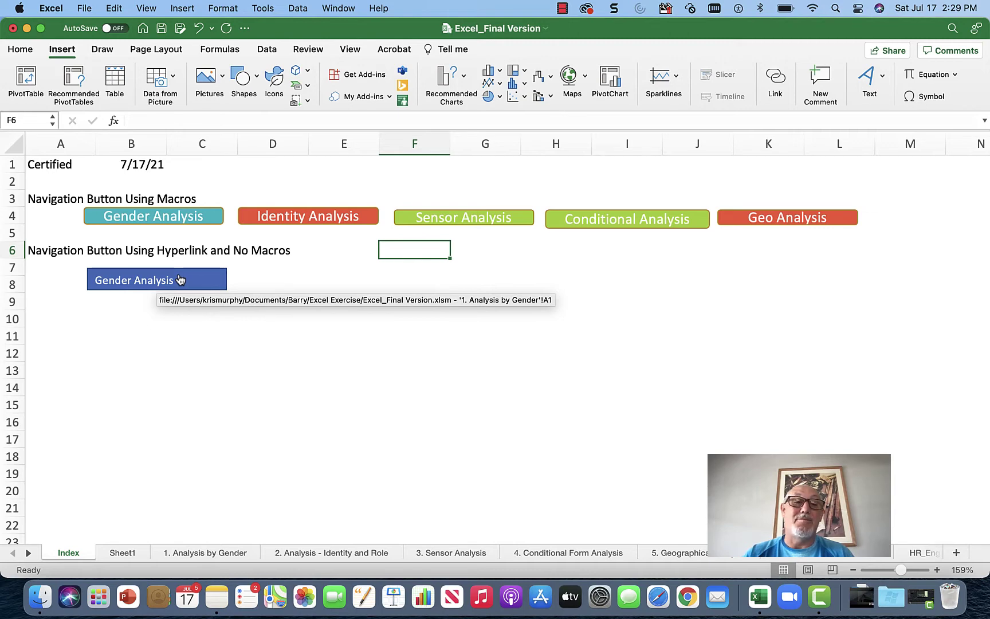
pyautogui.click(329, 252)
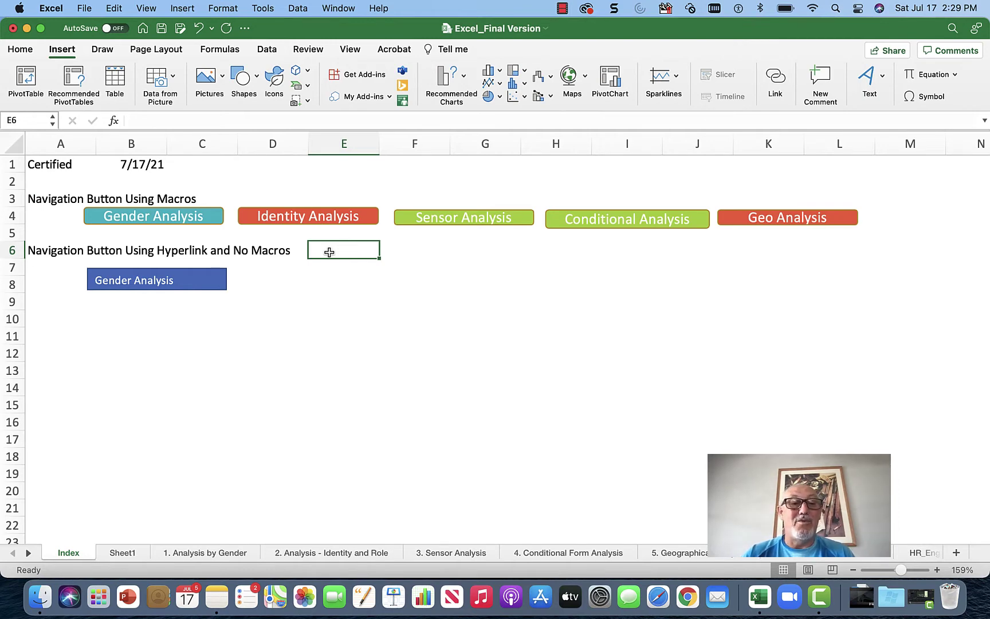
pyautogui.click(265, 325)
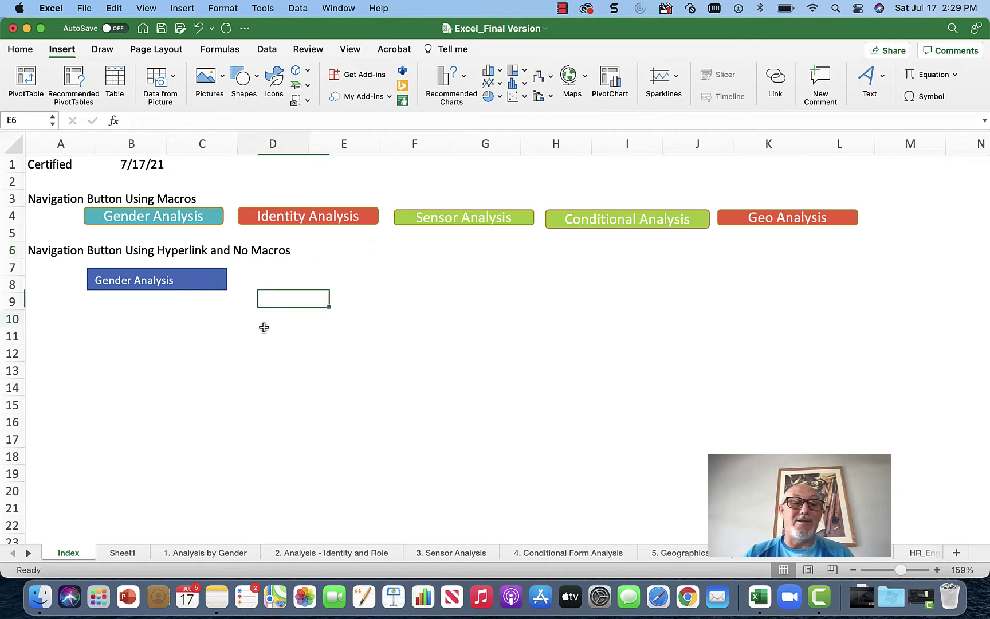
pyautogui.click(345, 273)
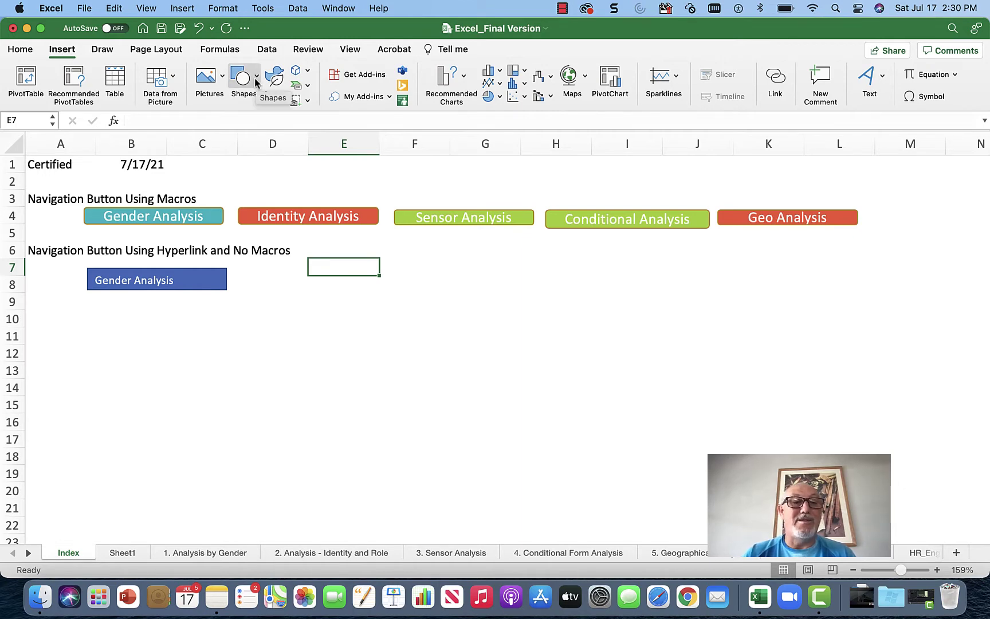
# Draw a Smiley Face shape next to the Gender Analysis button
pyautogui.click(256, 82)
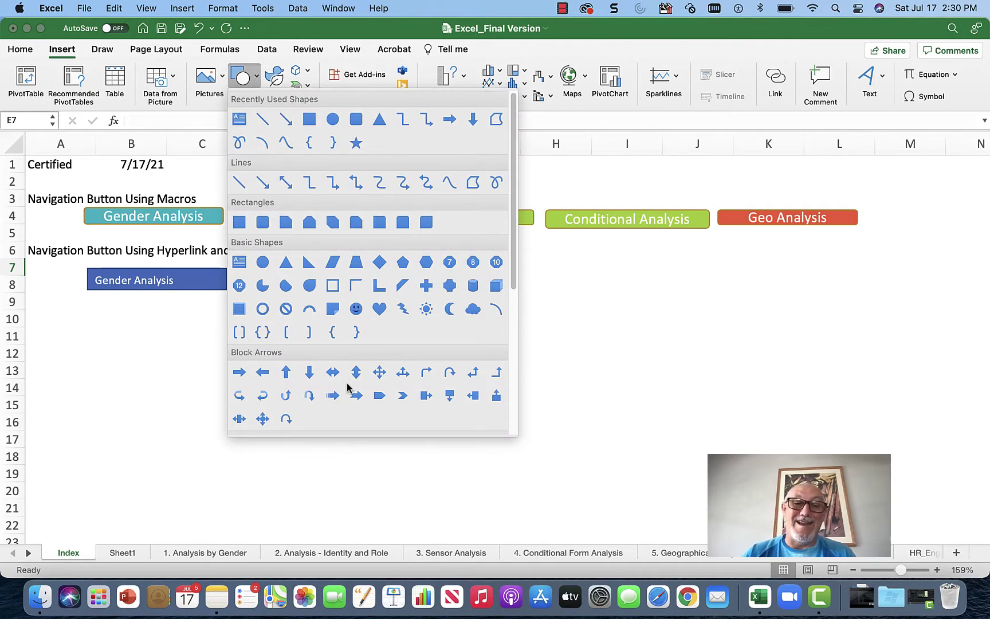
pyautogui.click(355, 310)
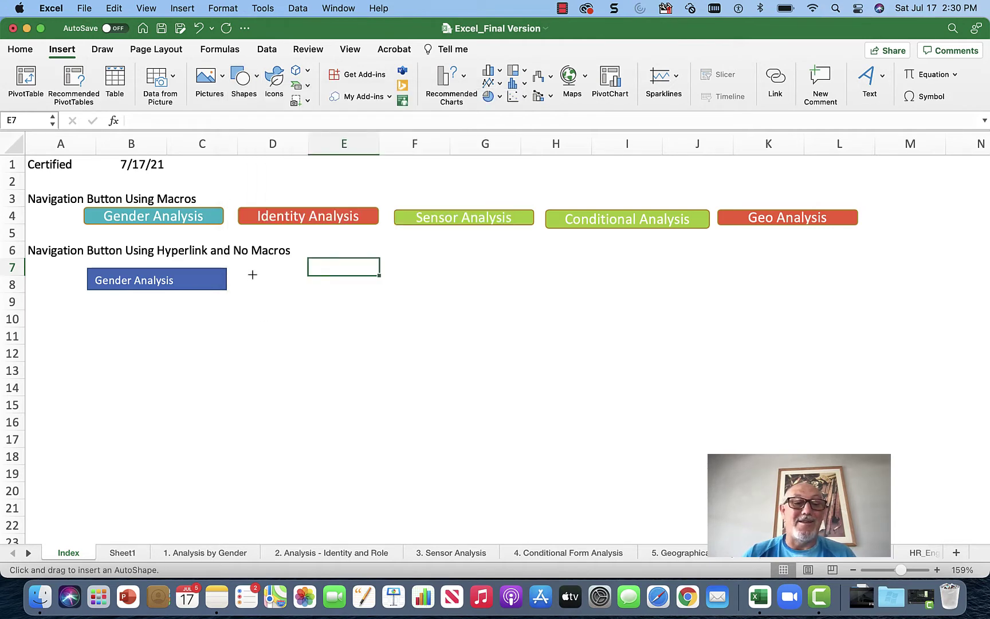
pyautogui.moveTo(252, 273); pyautogui.dragTo(346, 343)
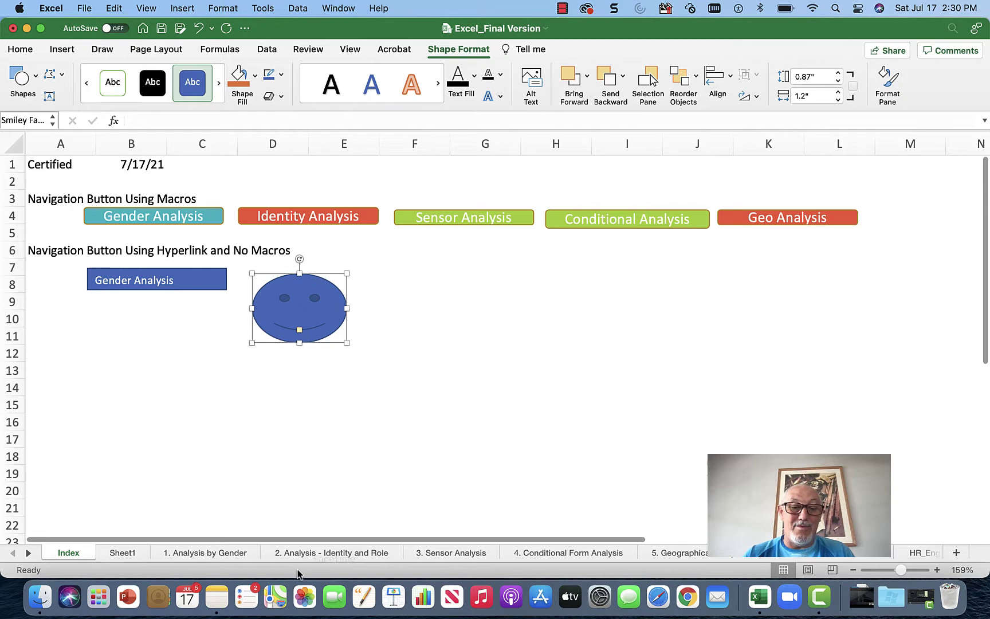
# Hyperlink the smiley face to '2. Analysis - Identity and Role' with cell reference A1
pyautogui.rightClick(323, 308)
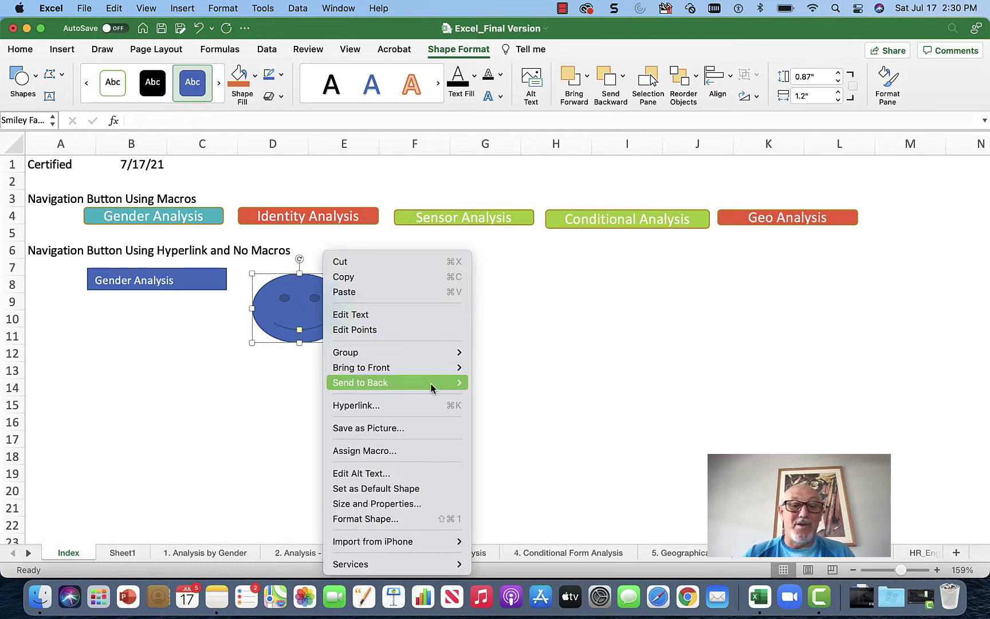
pyautogui.click(436, 406)
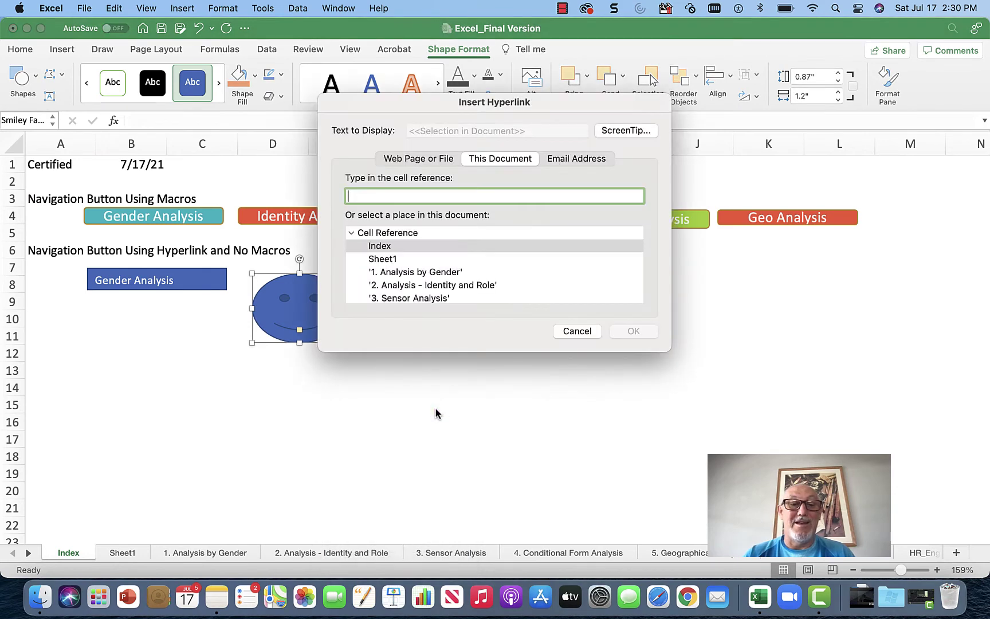
pyautogui.click(461, 286)
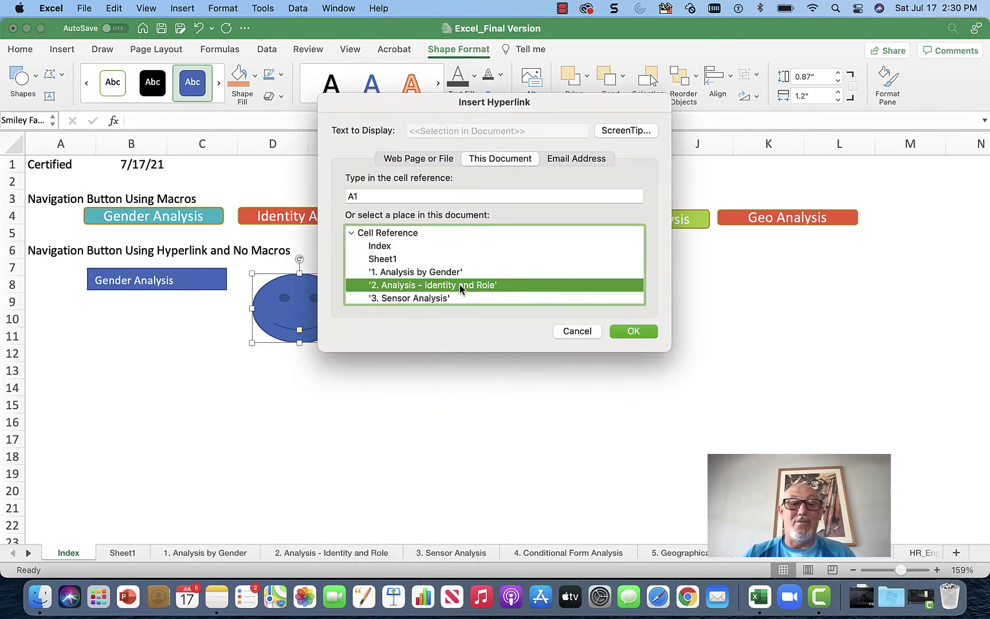
pyautogui.click(366, 196)
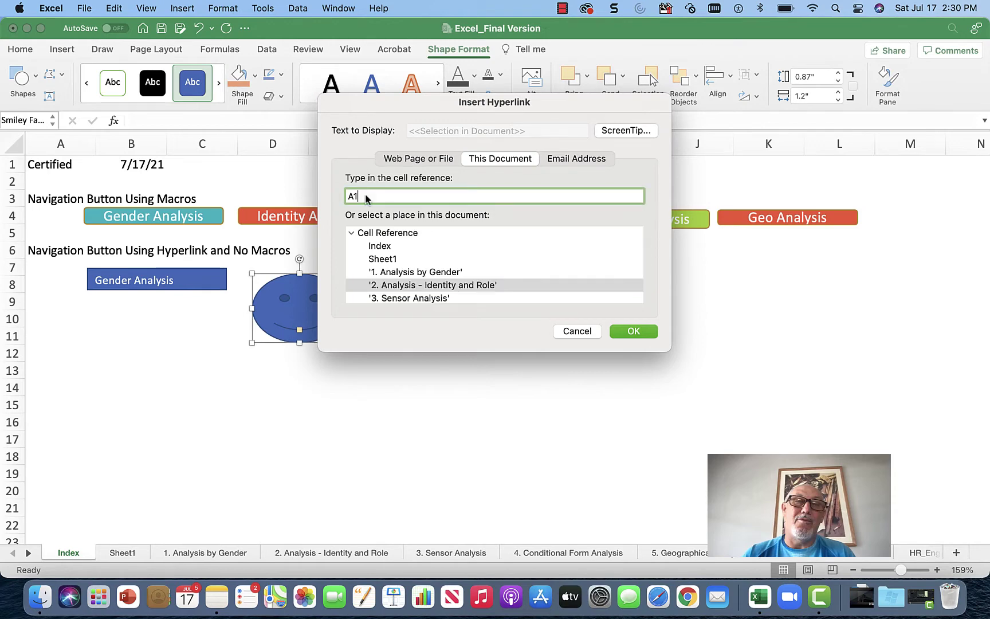
pyautogui.click(627, 329)
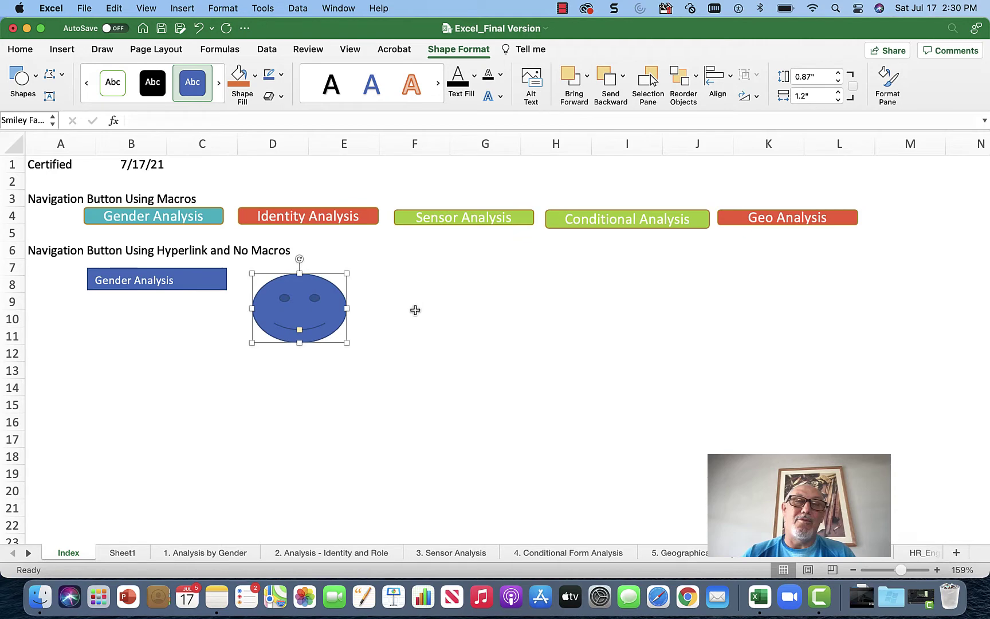
# Type the label 'Identity' inside the smiley face
pyautogui.click(402, 346)
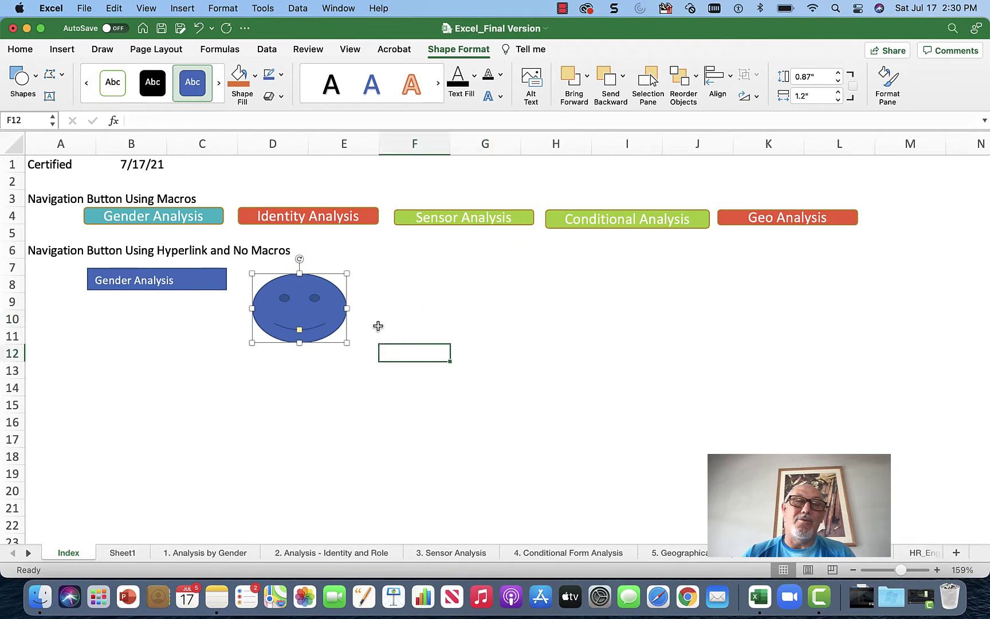
pyautogui.rightClick(304, 307)
pyautogui.click(390, 298)
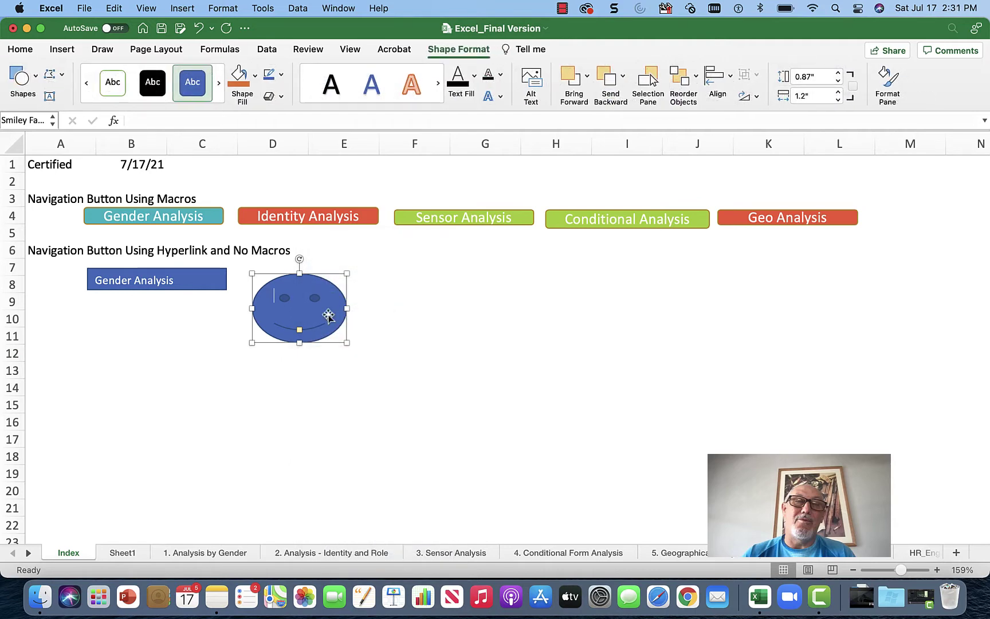
pyautogui.moveTo(328, 315)
pyautogui.write('Identity')
pyautogui.click(449, 307)
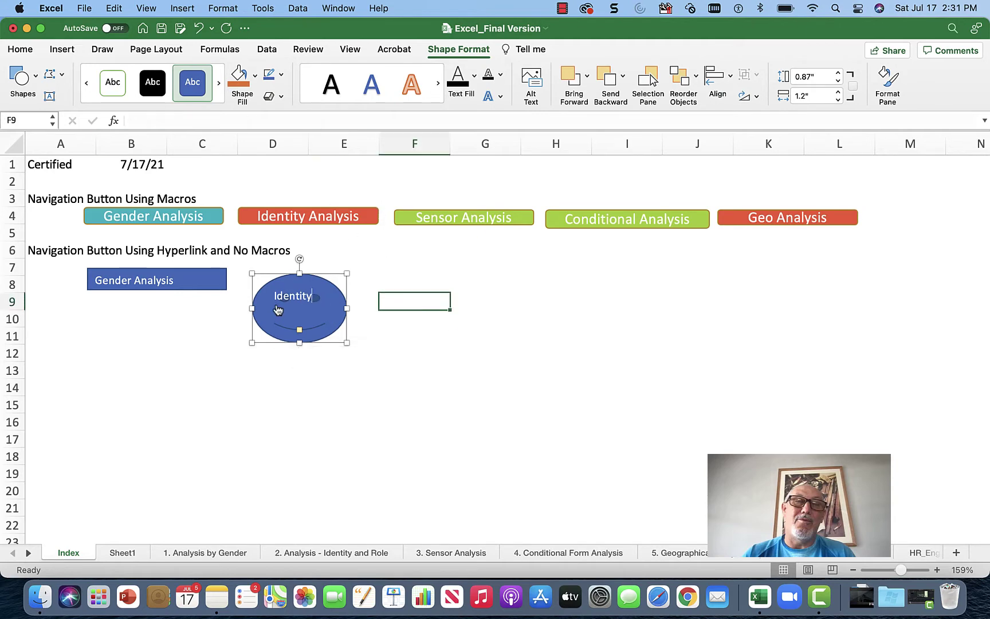
# Centre the Identity label in the smiley with Middle Align and Center
pyautogui.click(398, 365)
pyautogui.rightClick(324, 312)
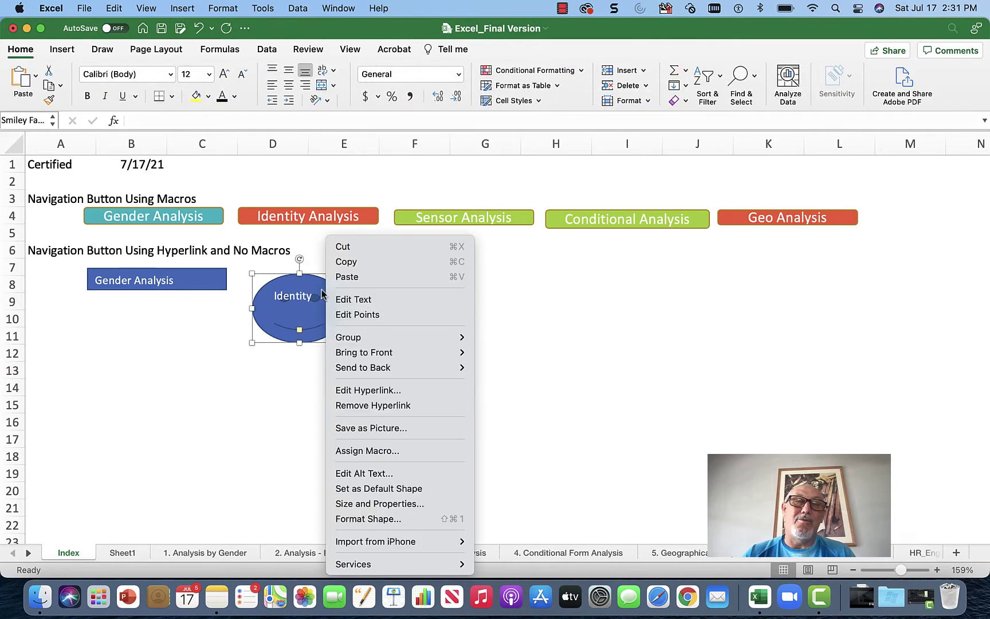
pyautogui.click(292, 69)
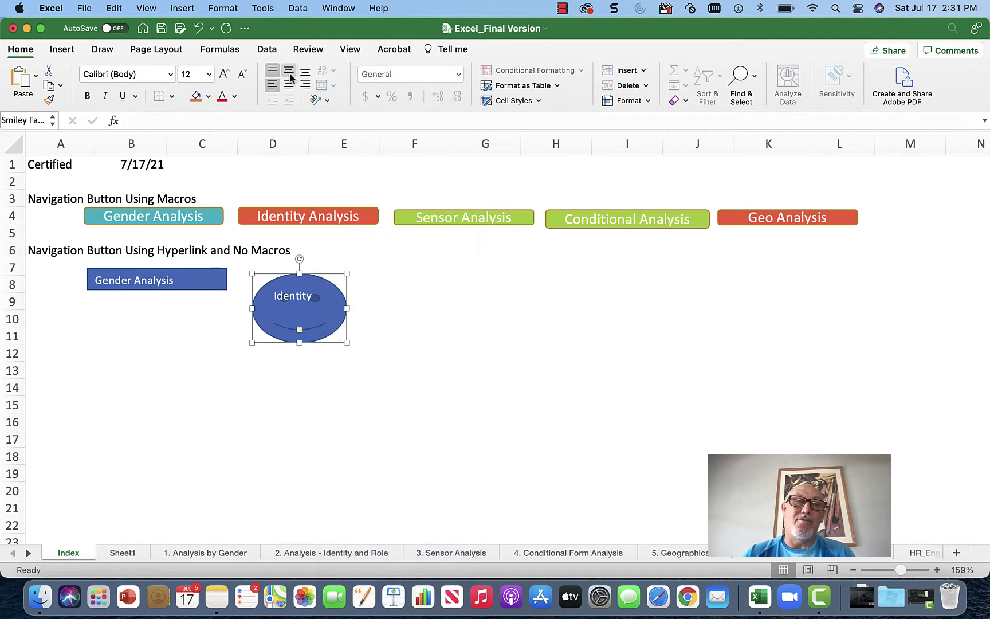
pyautogui.click(289, 70)
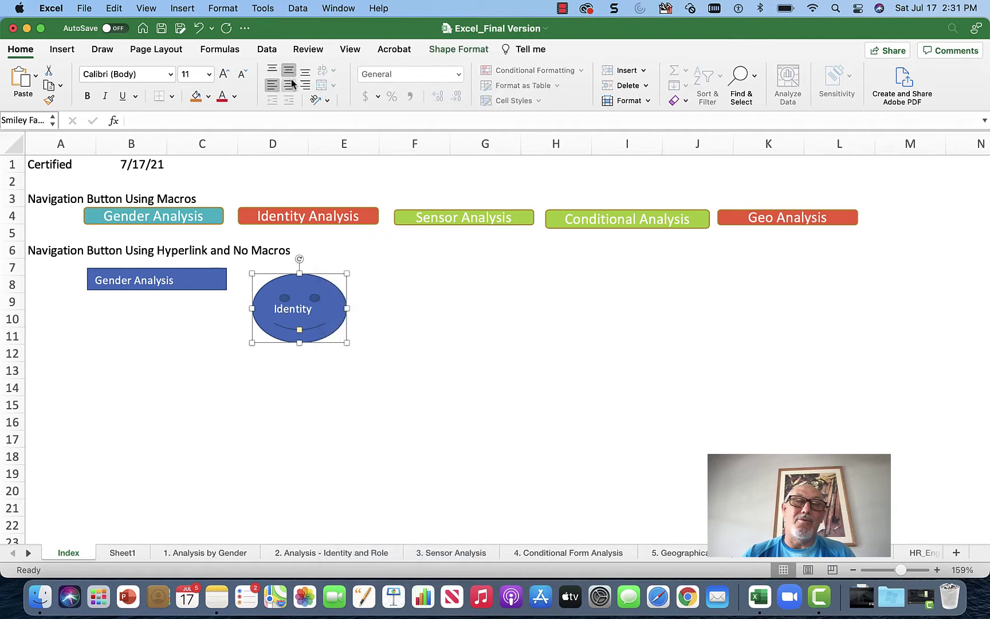
pyautogui.click(289, 84)
pyautogui.click(492, 305)
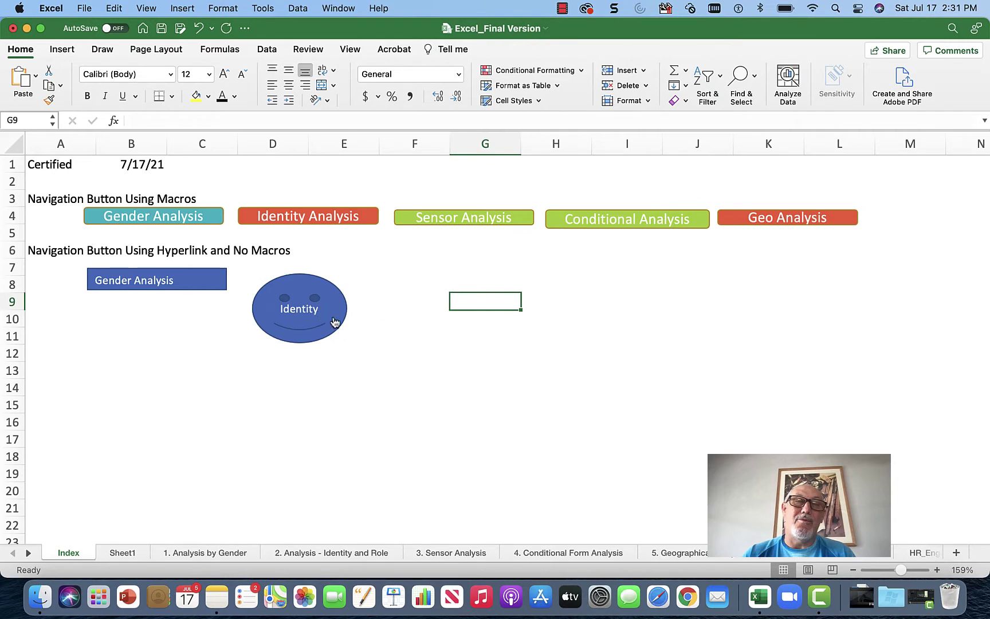
pyautogui.click(303, 319)
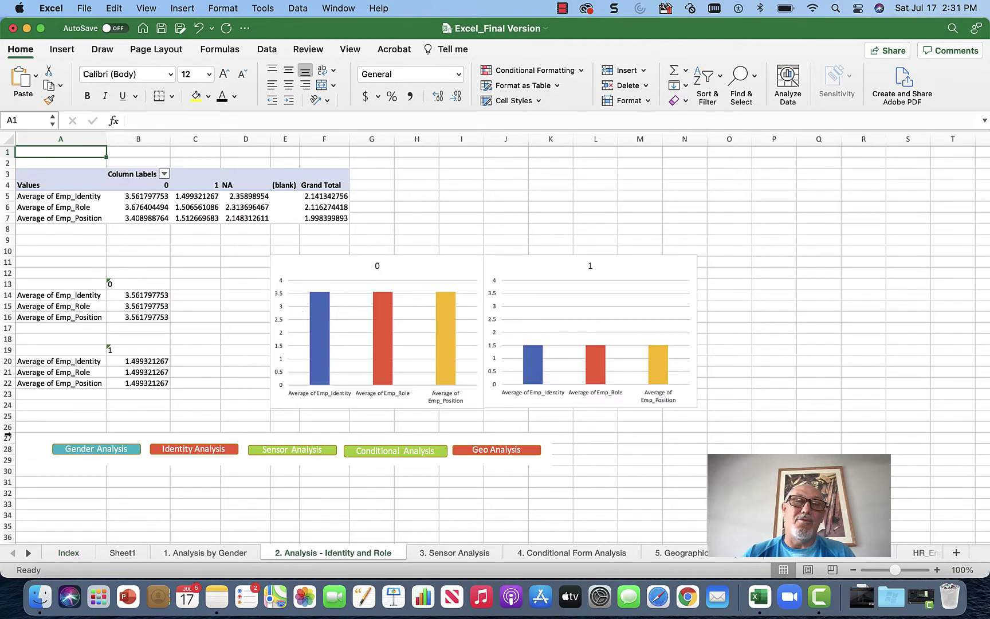
pyautogui.click(69, 556)
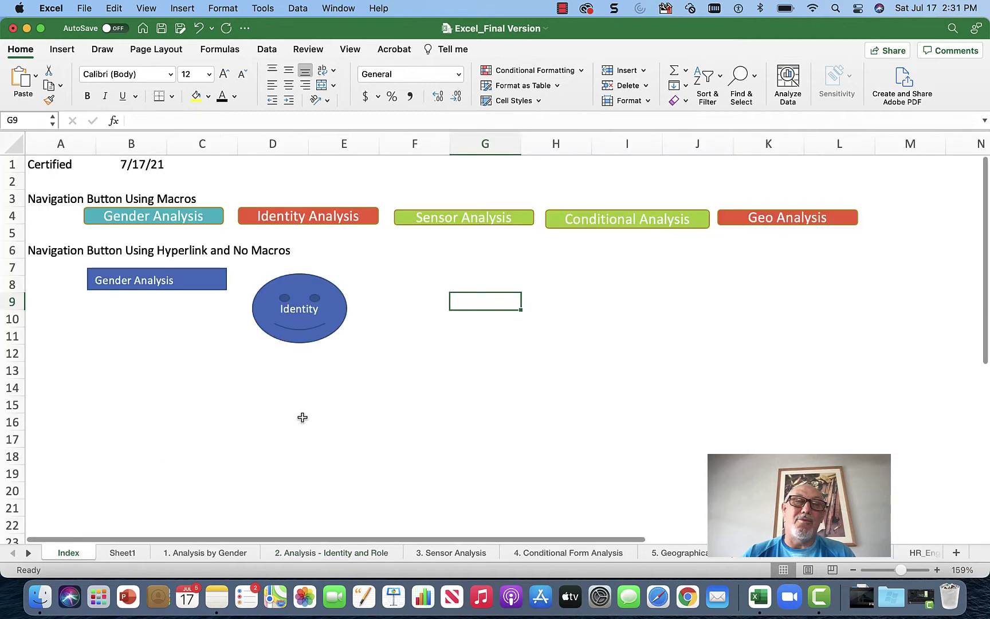
pyautogui.click(380, 283)
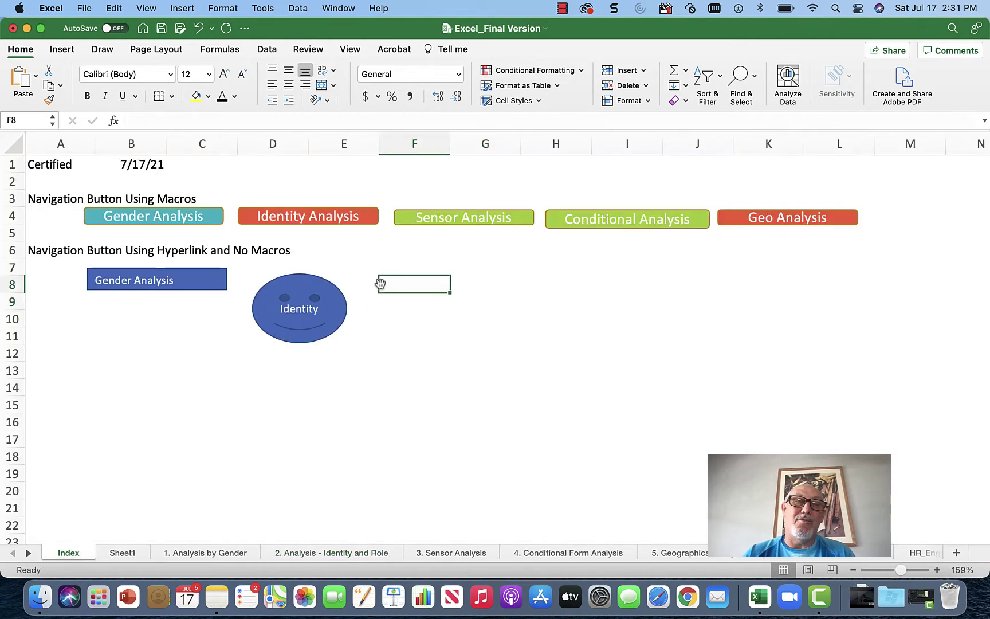
pyautogui.click(310, 314)
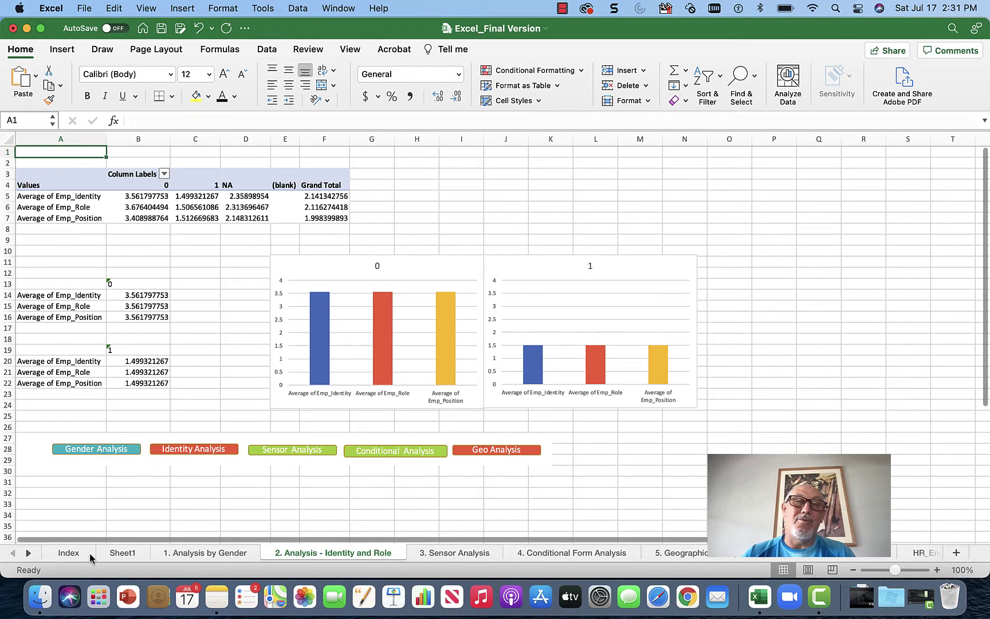
pyautogui.click(69, 552)
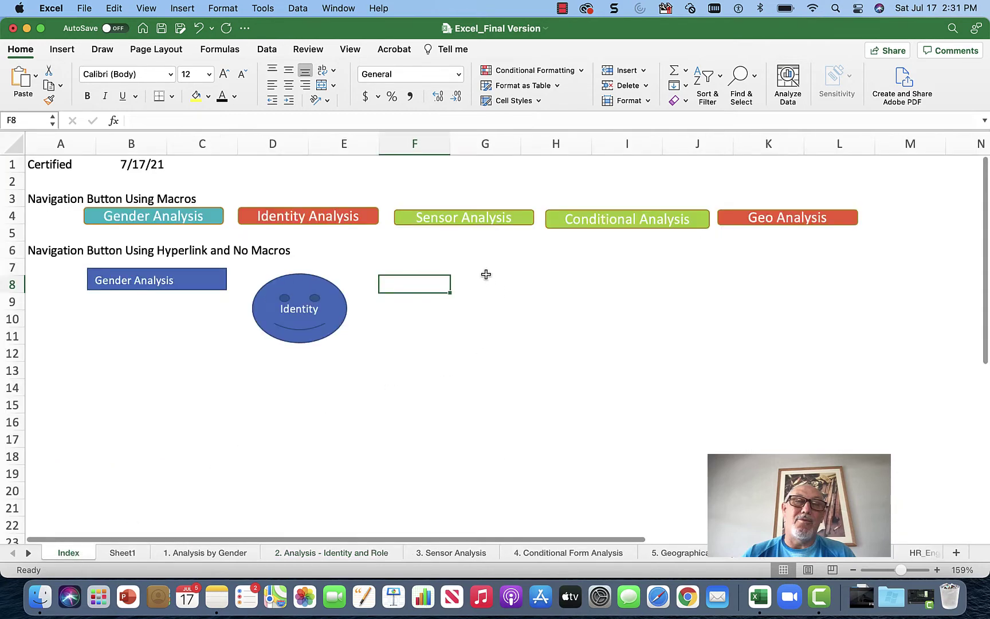
pyautogui.click(485, 274)
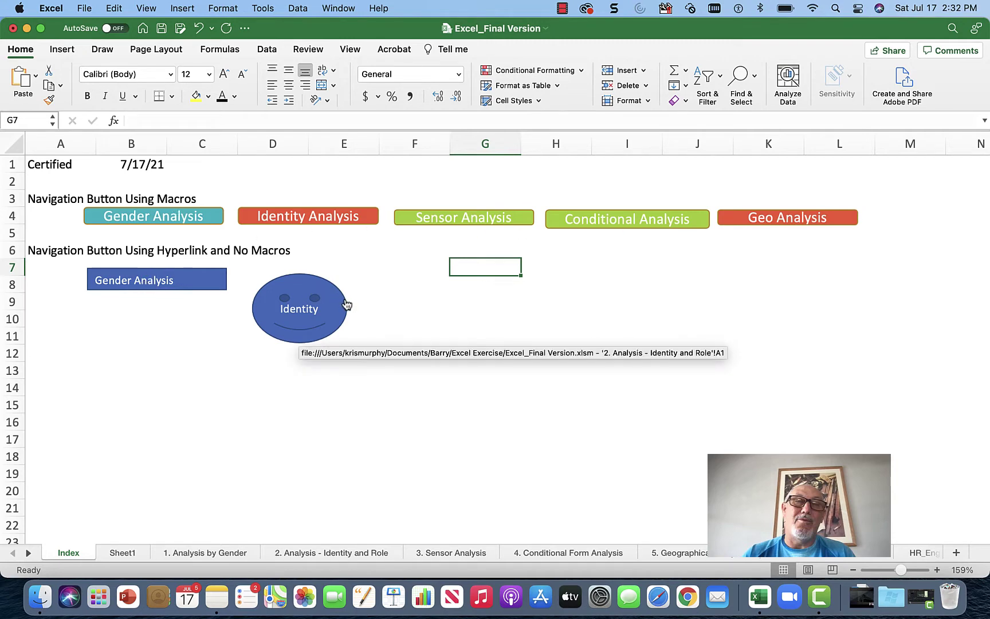
pyautogui.rightClick(309, 301)
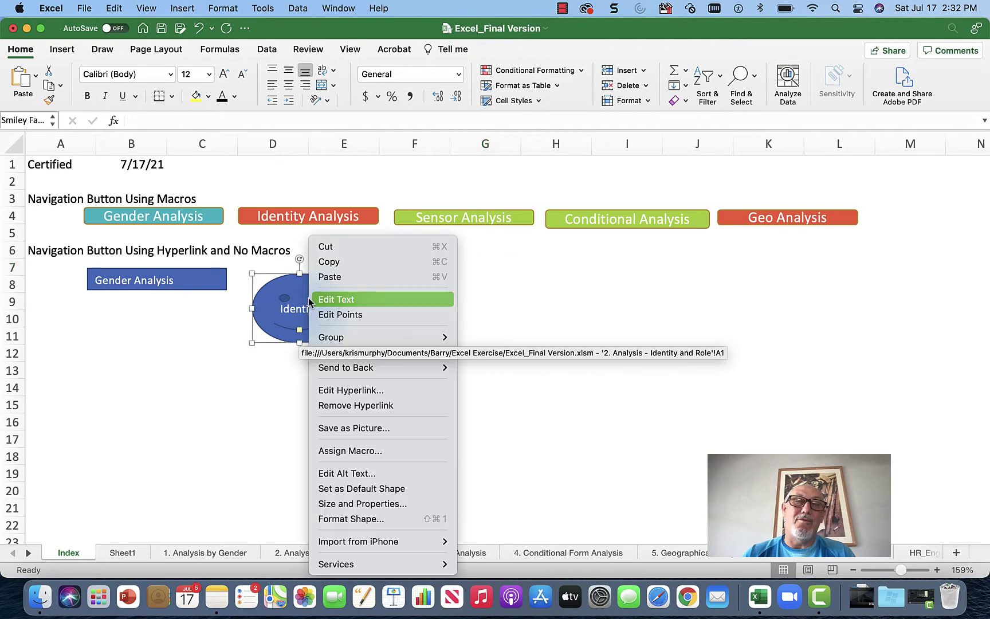
pyautogui.click(343, 389)
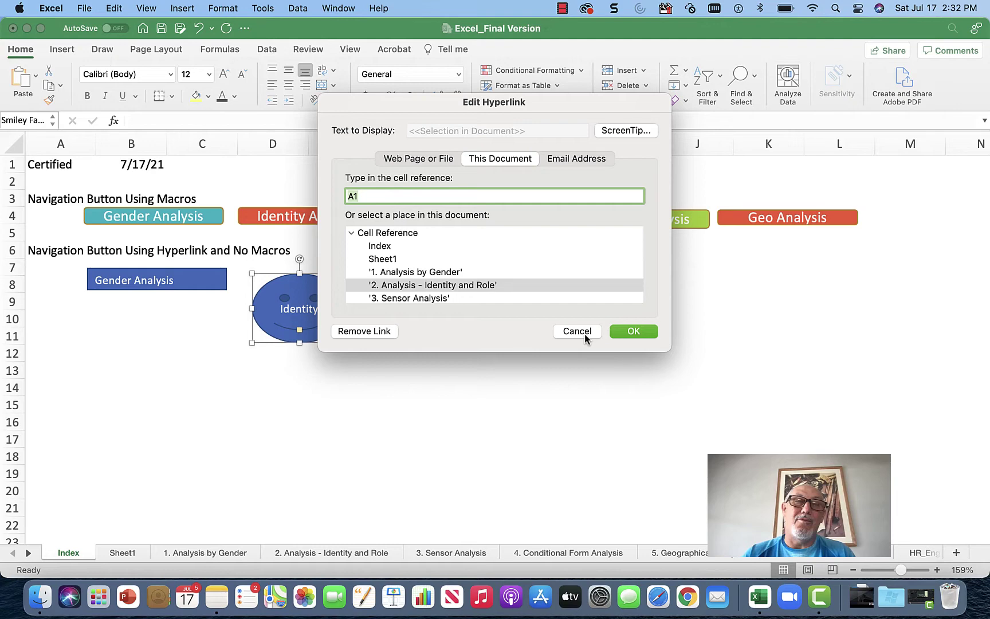
pyautogui.click(593, 160)
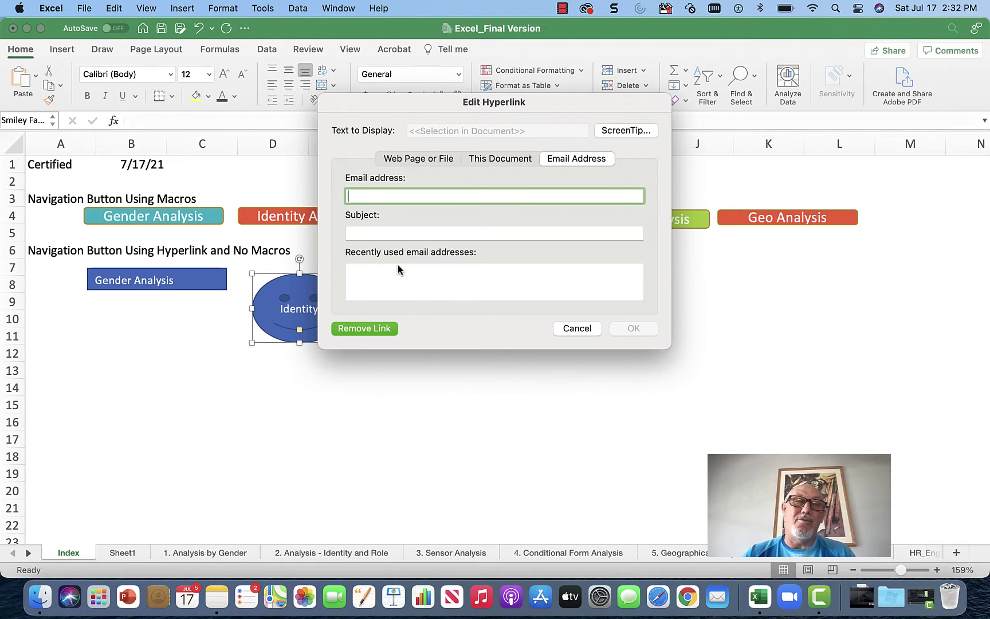
pyautogui.click(480, 159)
pyautogui.click(574, 331)
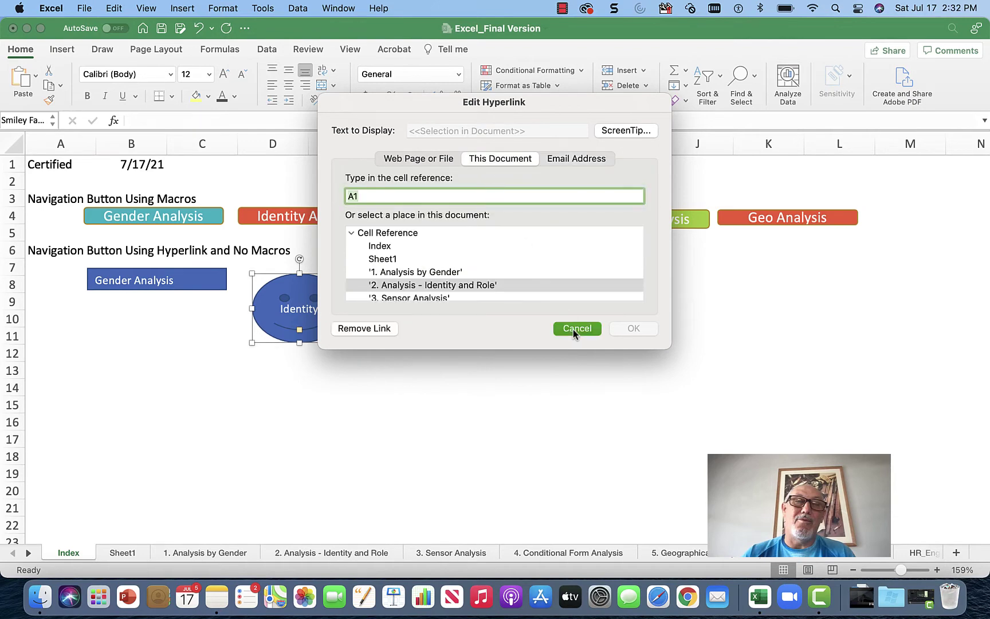
pyautogui.click(559, 322)
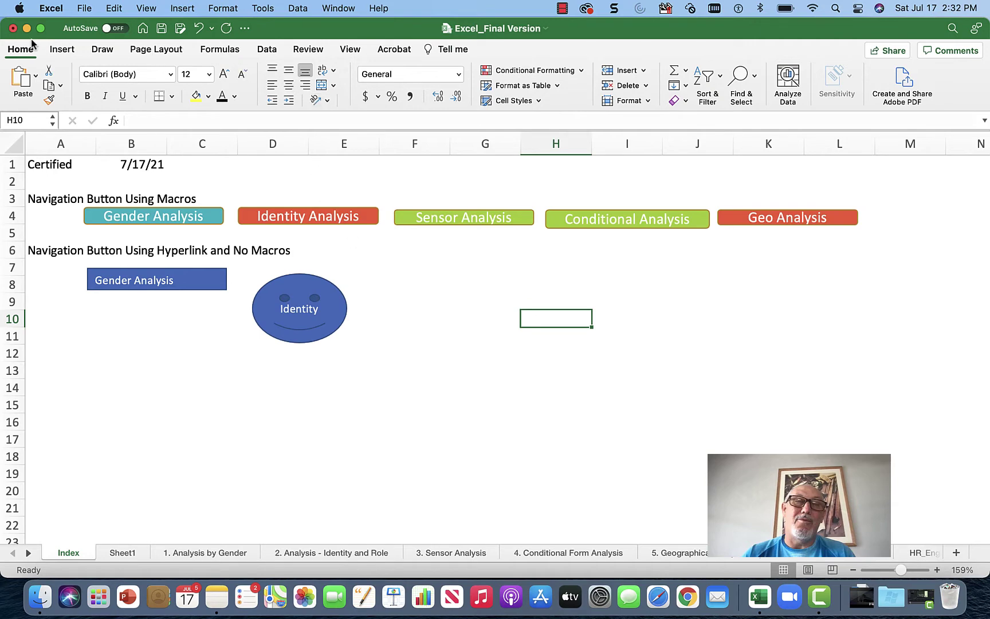
# Draw a Lightning Bolt shape to the right of the Identity smiley
pyautogui.click(60, 49)
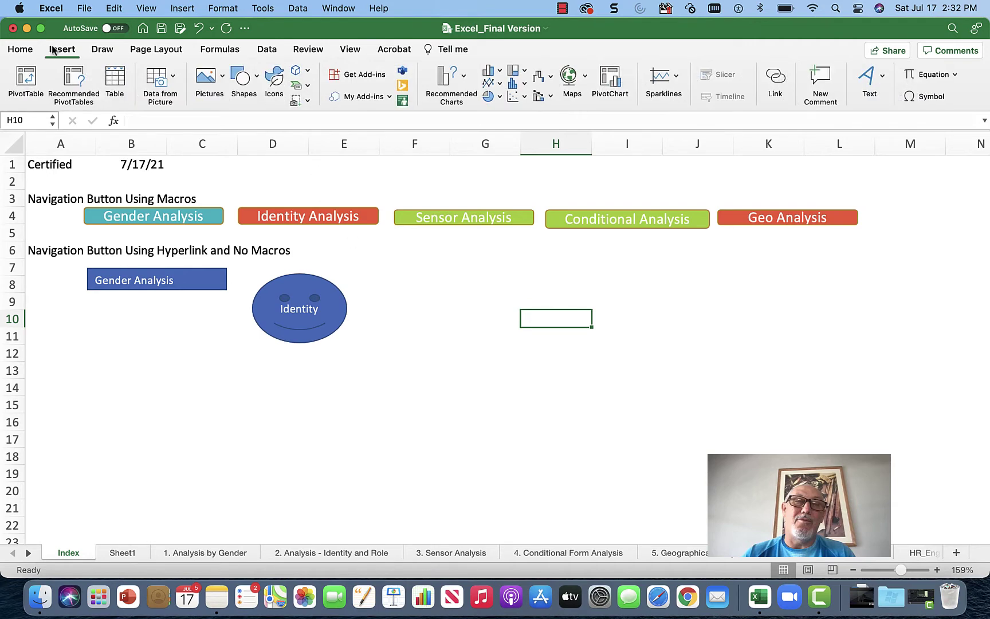
pyautogui.click(256, 83)
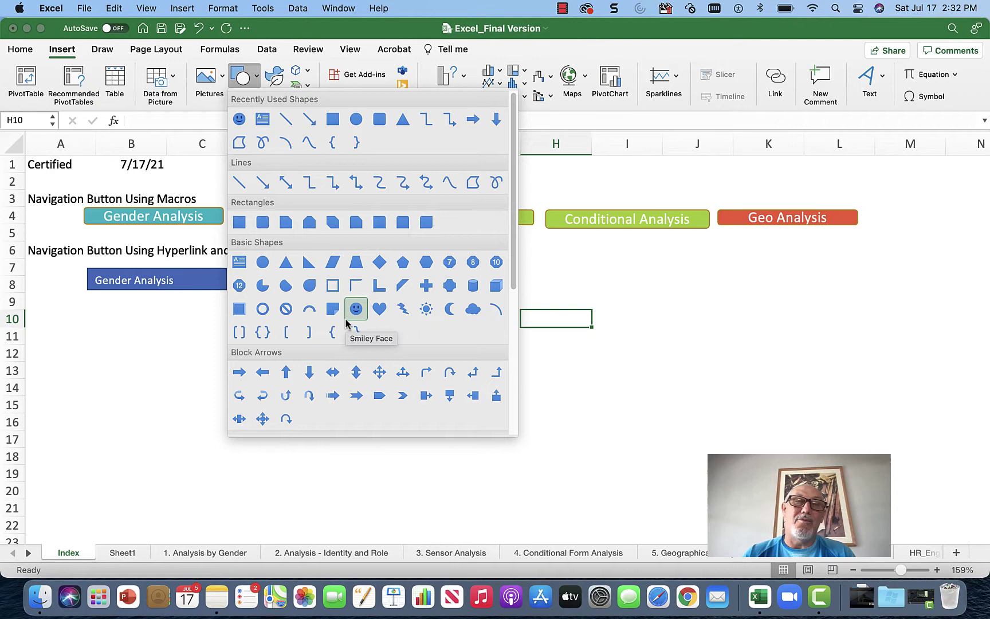
pyautogui.click(403, 309)
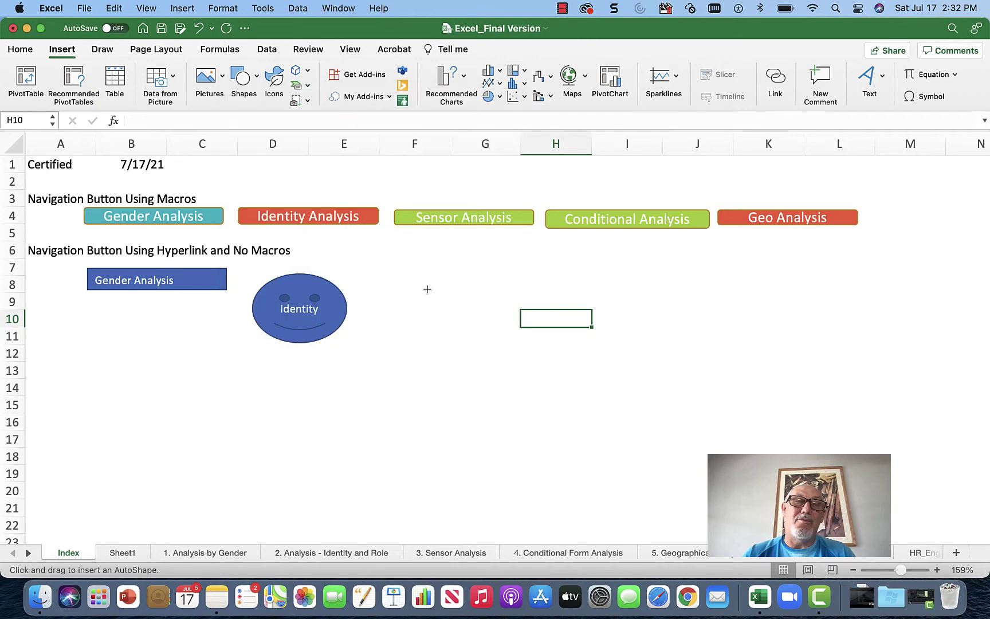
pyautogui.moveTo(428, 291); pyautogui.dragTo(527, 334)
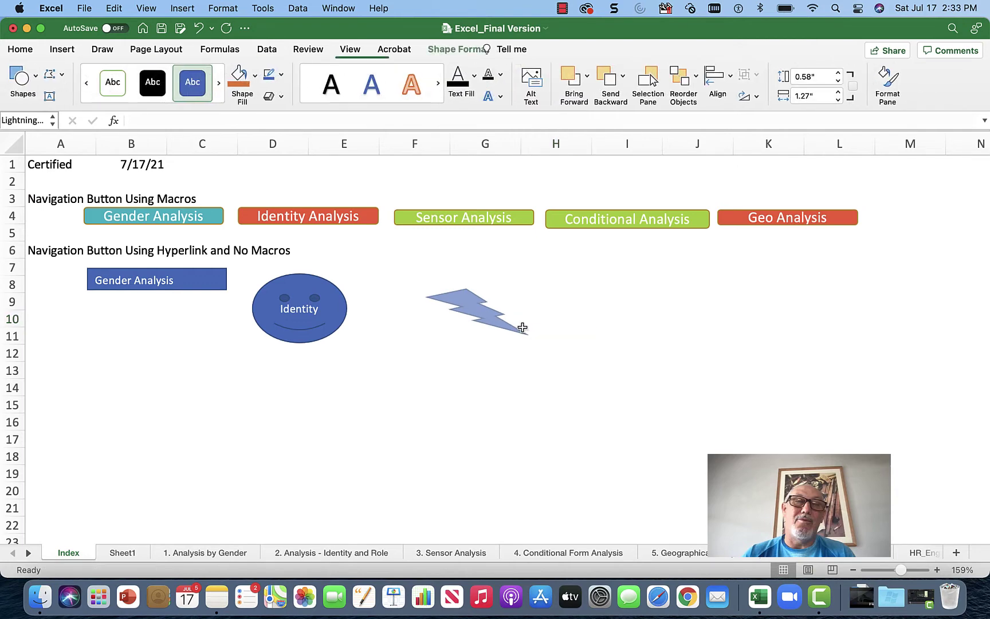
# Hyperlink the lightning bolt to '3. Sensor Analysis' with cell reference A10
pyautogui.rightClick(488, 310)
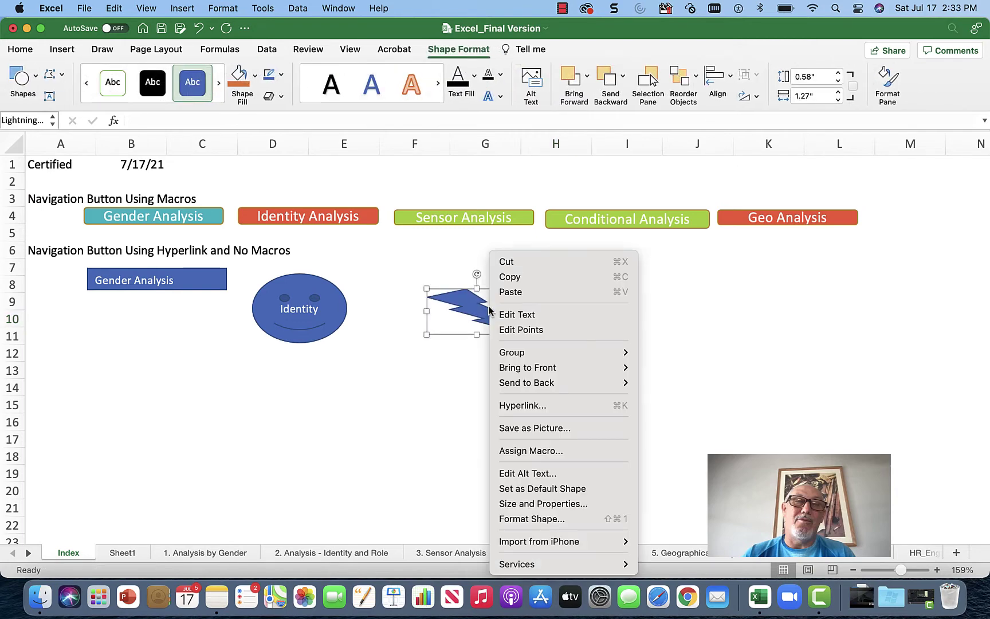
pyautogui.click(518, 406)
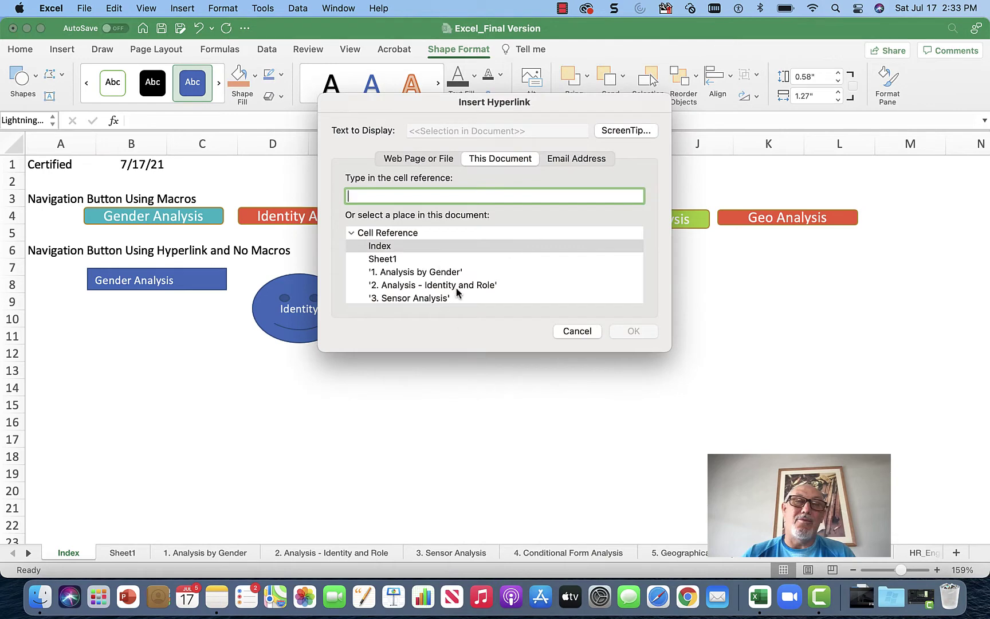
pyautogui.click(443, 298)
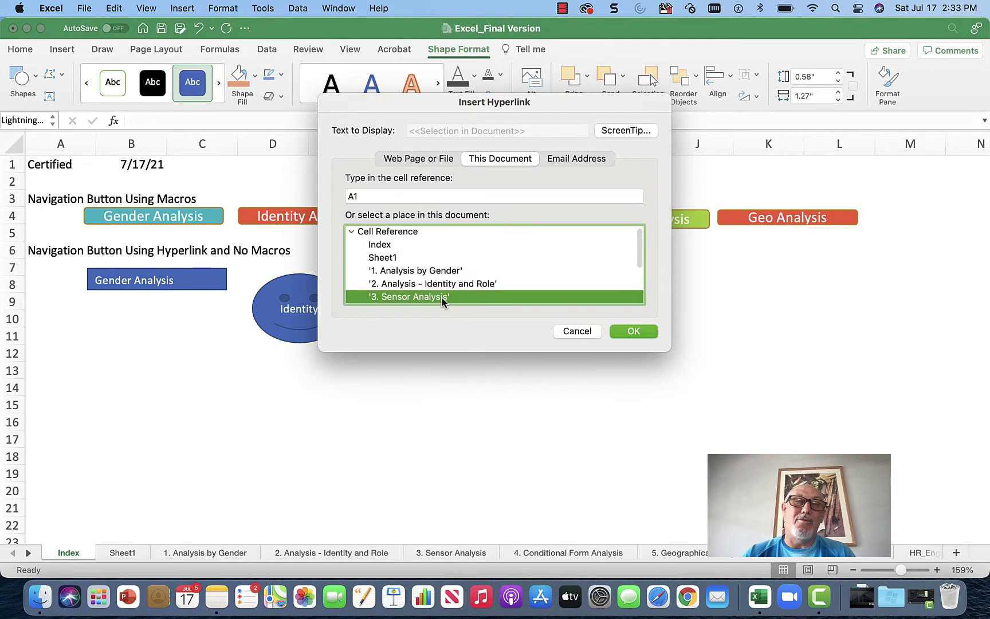
pyautogui.click(371, 195)
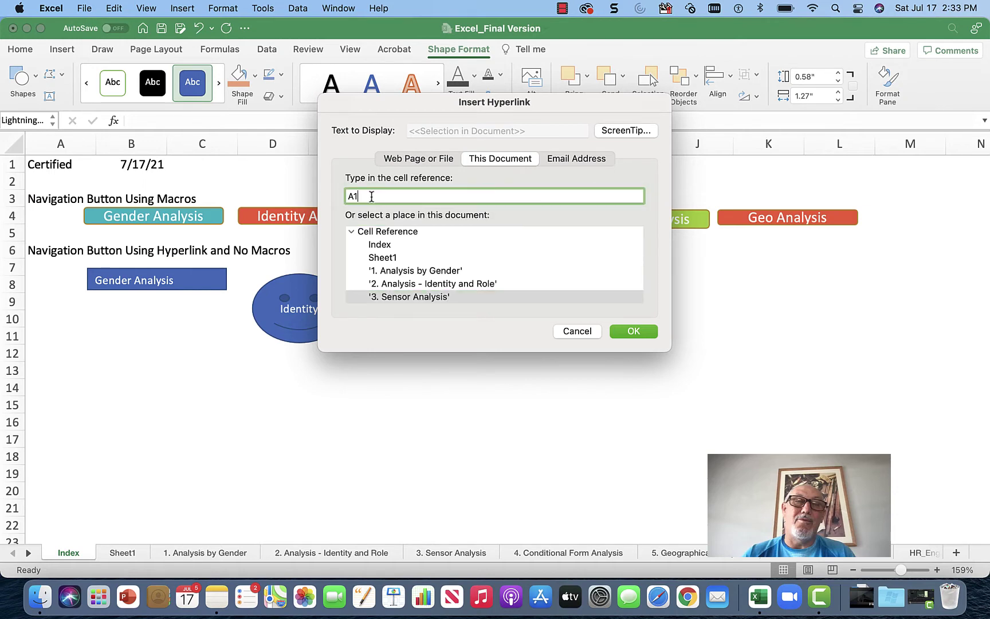
pyautogui.write('0')
pyautogui.click(641, 333)
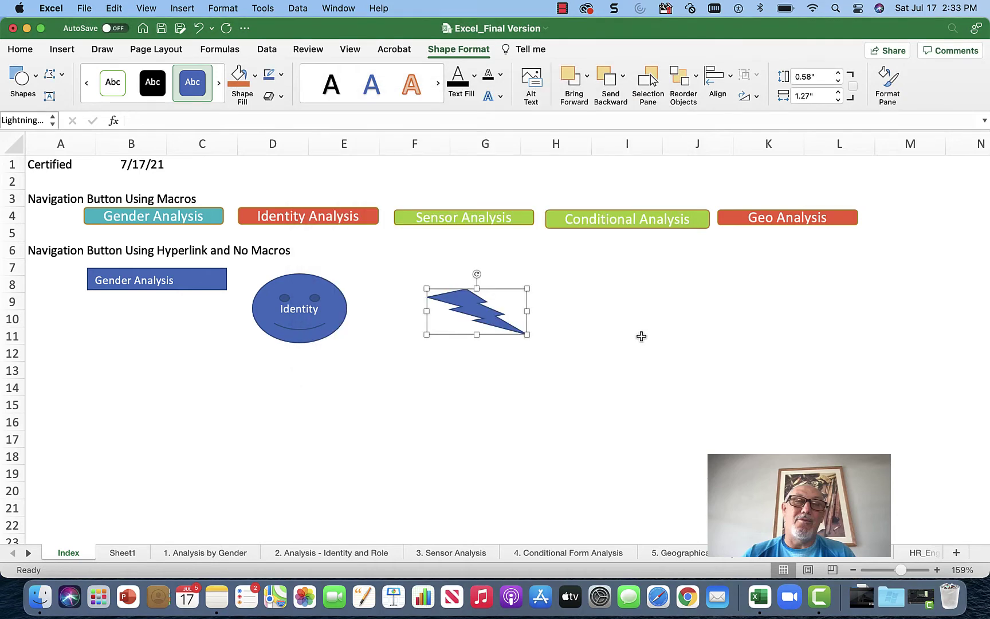
# Give the lightning bolt a 'Sensor' label in black text
pyautogui.click(641, 337)
pyautogui.rightClick(487, 314)
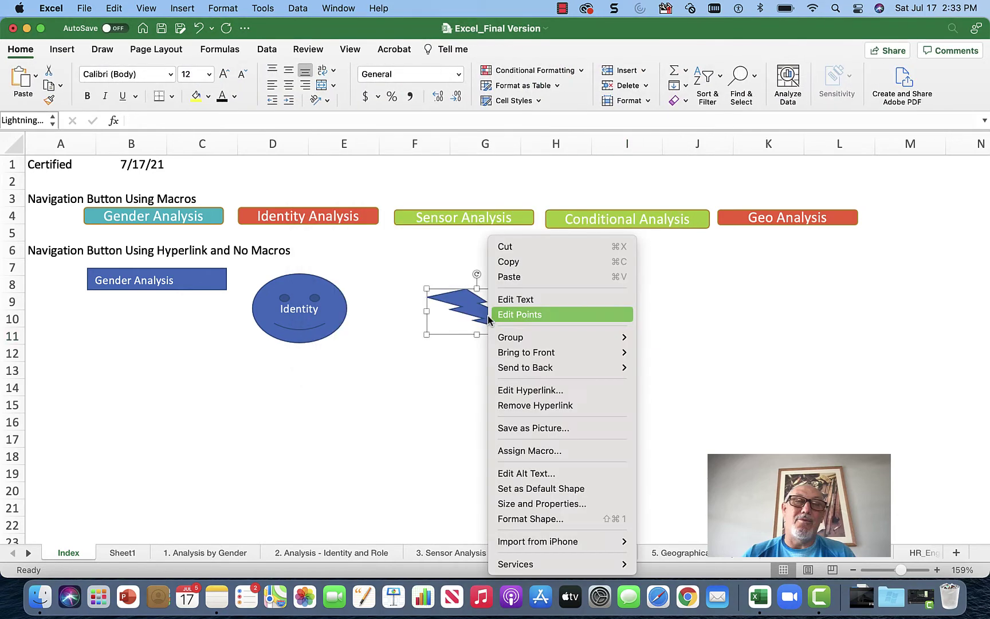
pyautogui.press('Escape')
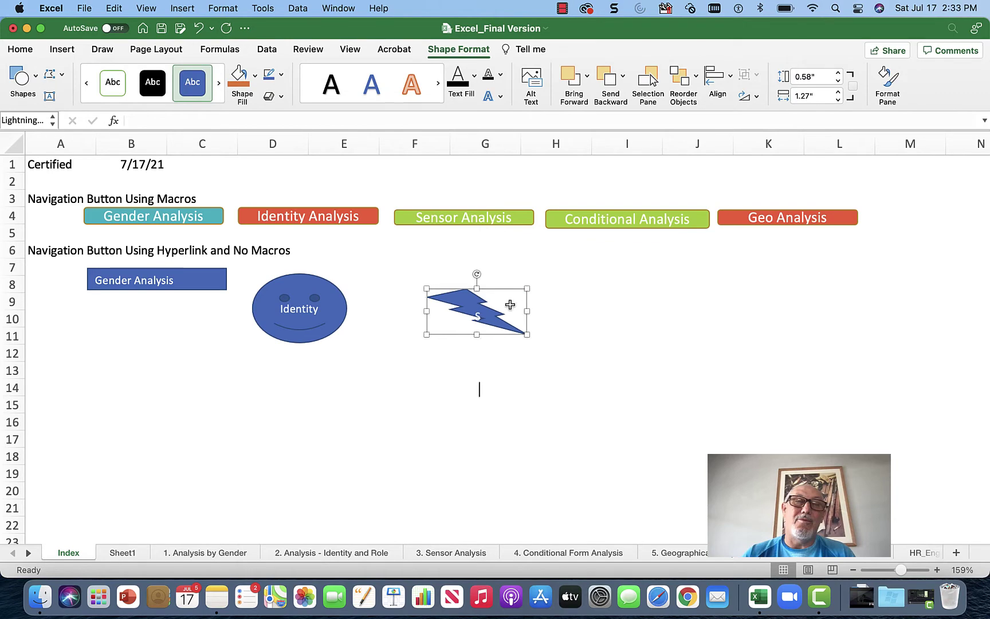
pyautogui.click(560, 320)
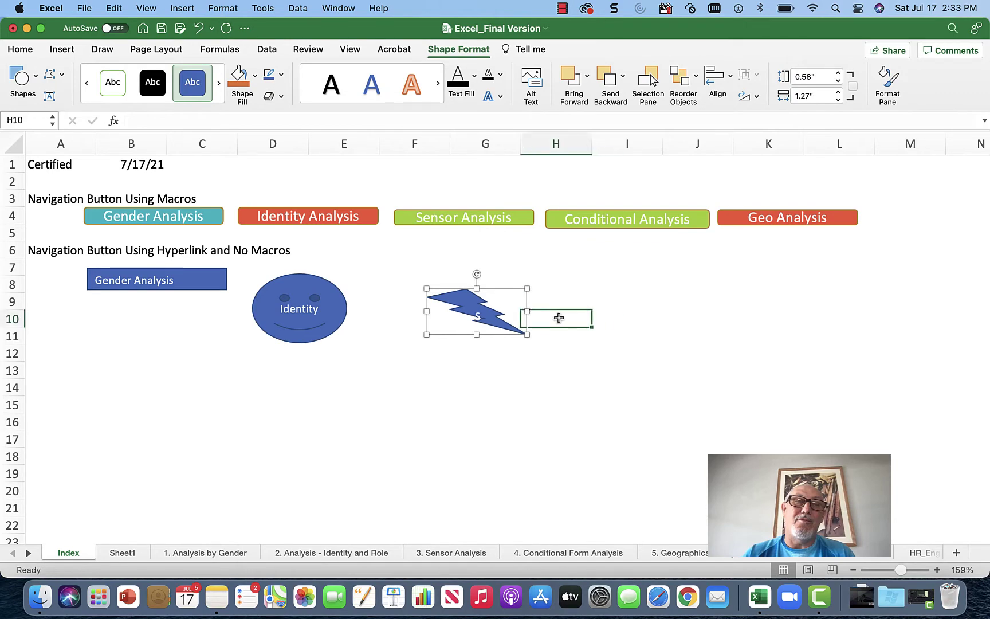
pyautogui.rightClick(489, 320)
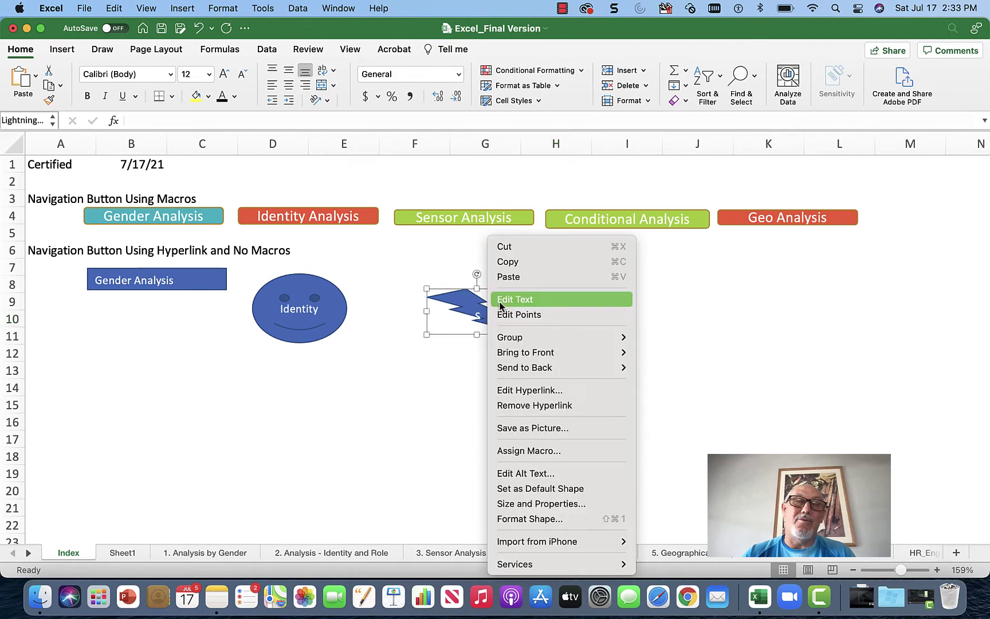
pyautogui.click(500, 304)
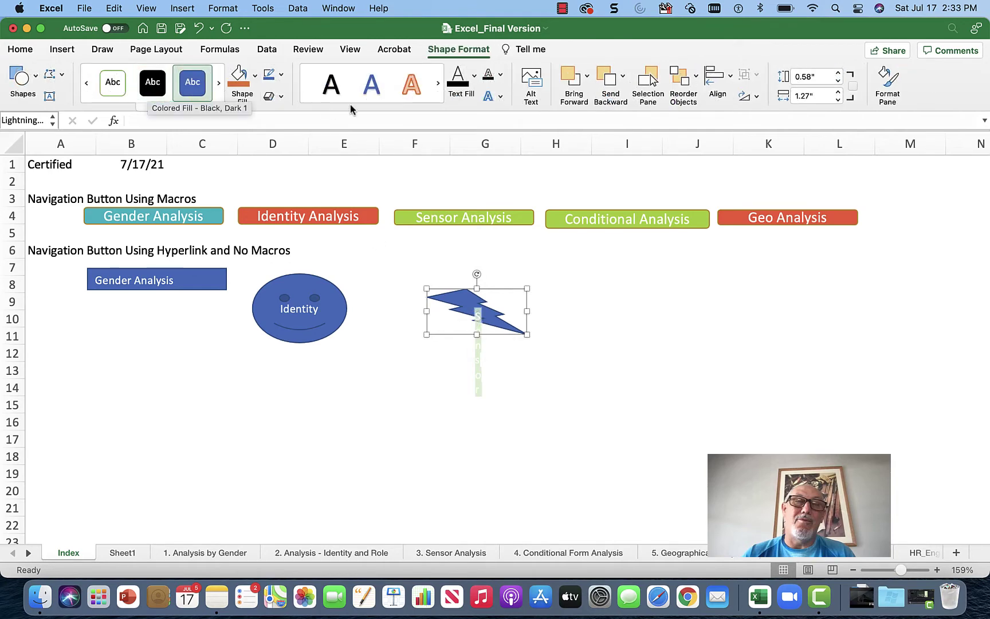
pyautogui.click(458, 78)
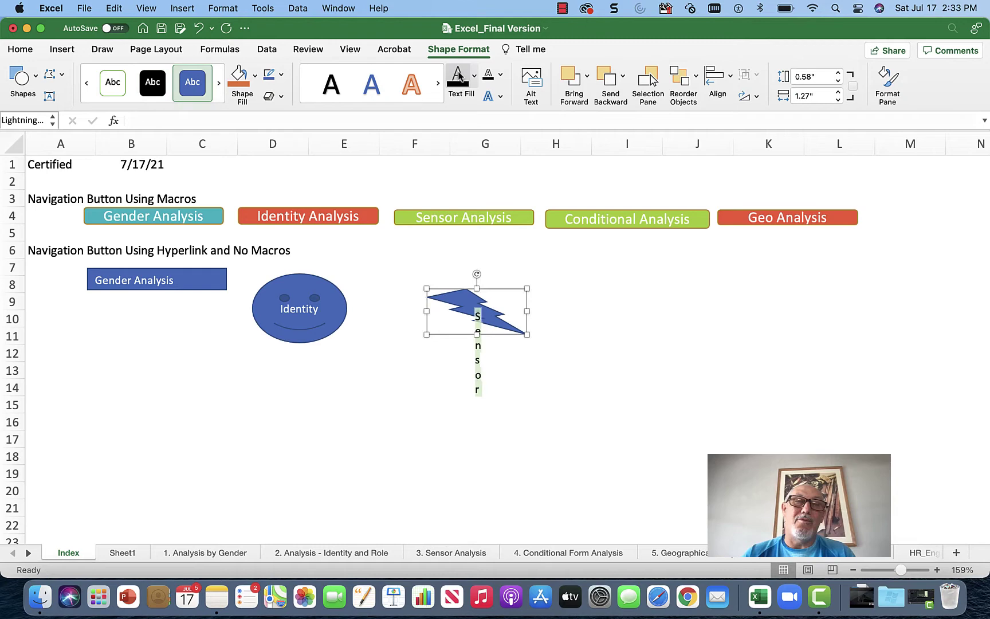
pyautogui.click(649, 301)
# Test the lightning bolt's link to Sensor Analysis, then return to the Index sheet
pyautogui.click(488, 312)
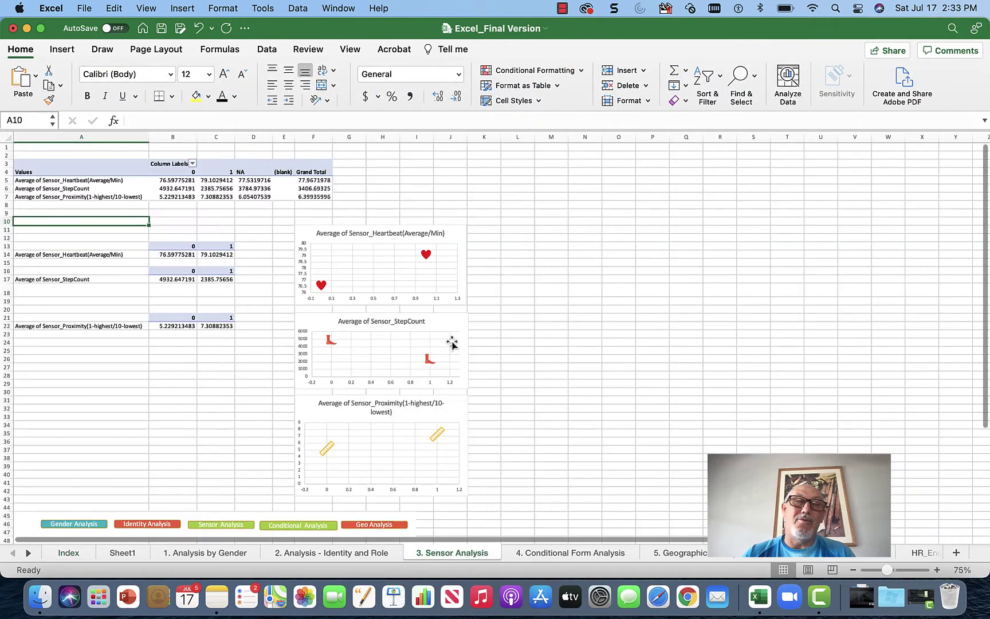
pyautogui.click(60, 553)
pyautogui.rightClick(500, 324)
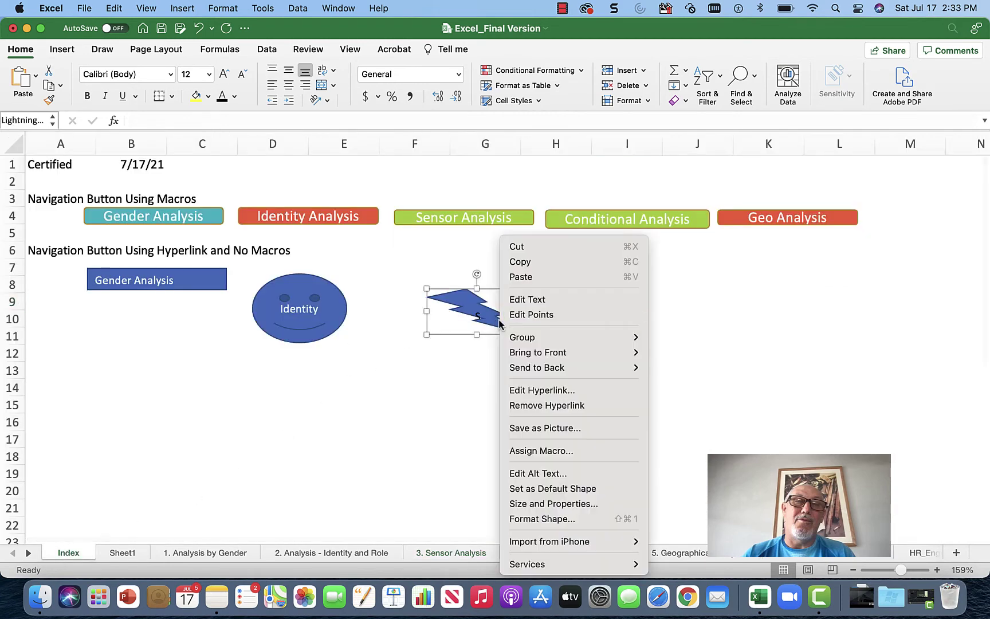
pyautogui.click(476, 339)
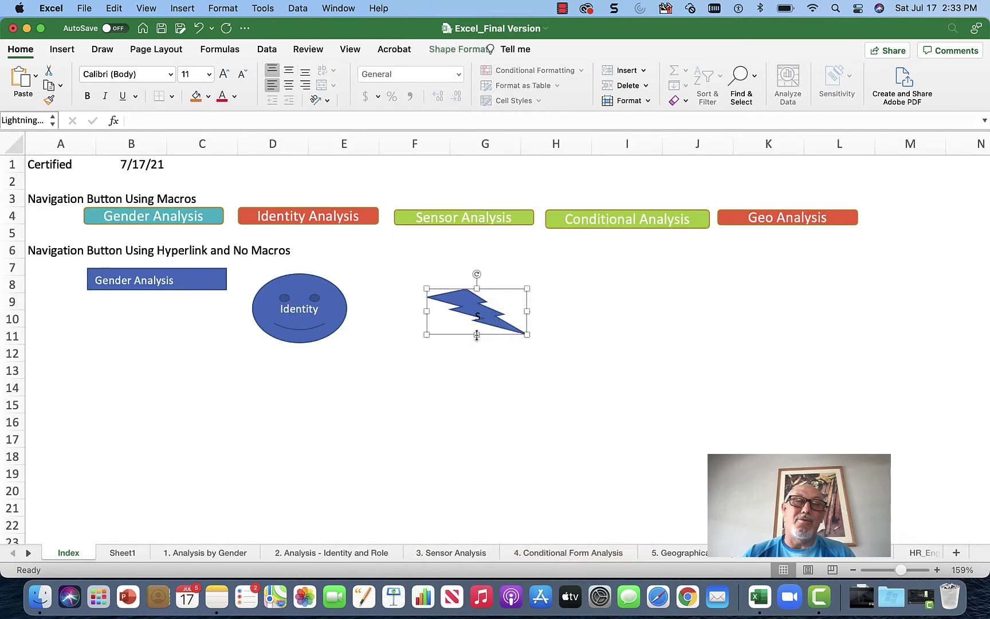
# Stretch the lightning bolt taller, then cut it from the Index sheet
pyautogui.moveTo(476, 335); pyautogui.dragTo(496, 207)
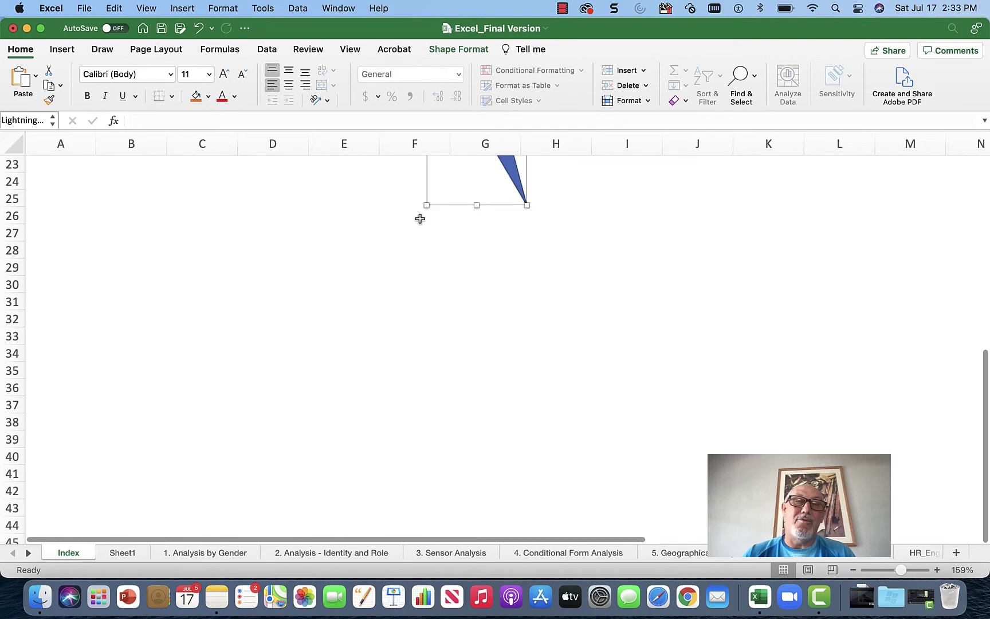
pyautogui.click(602, 202)
pyautogui.scroll(10, 599, 197)
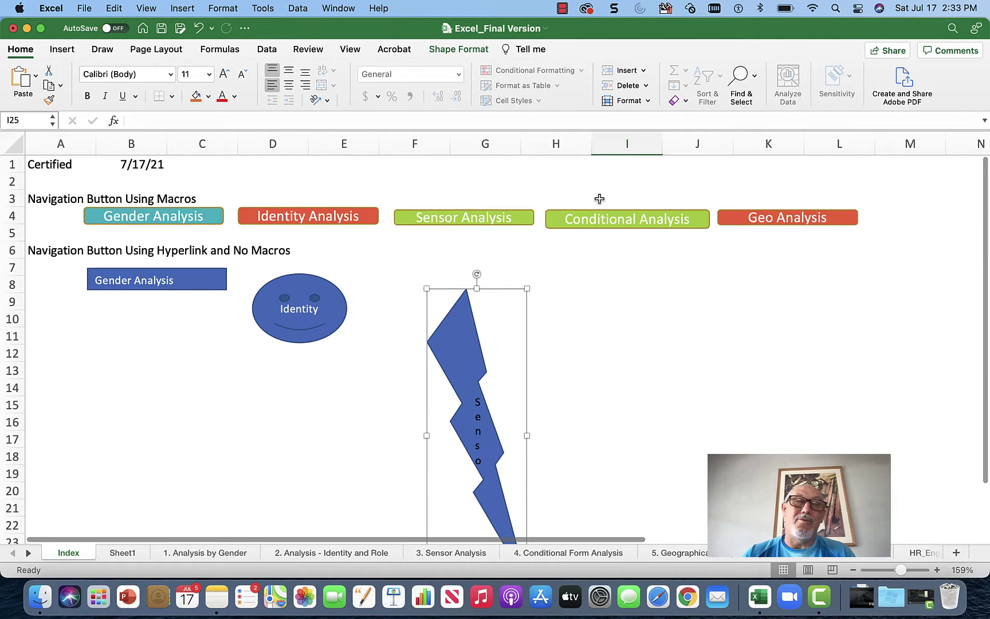
pyautogui.scroll(-1, 570, 268)
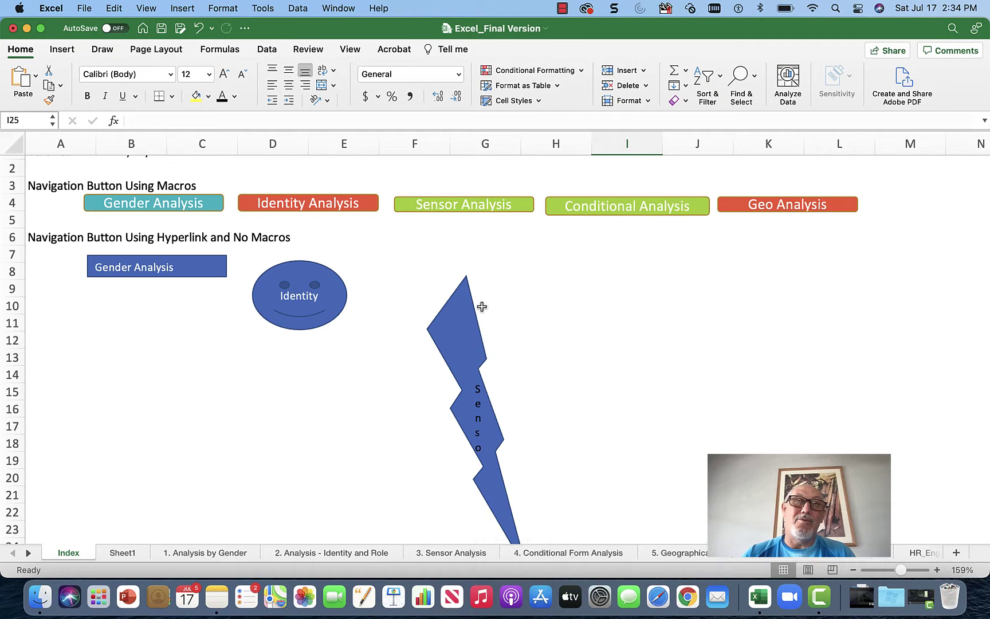
pyautogui.rightClick(465, 313)
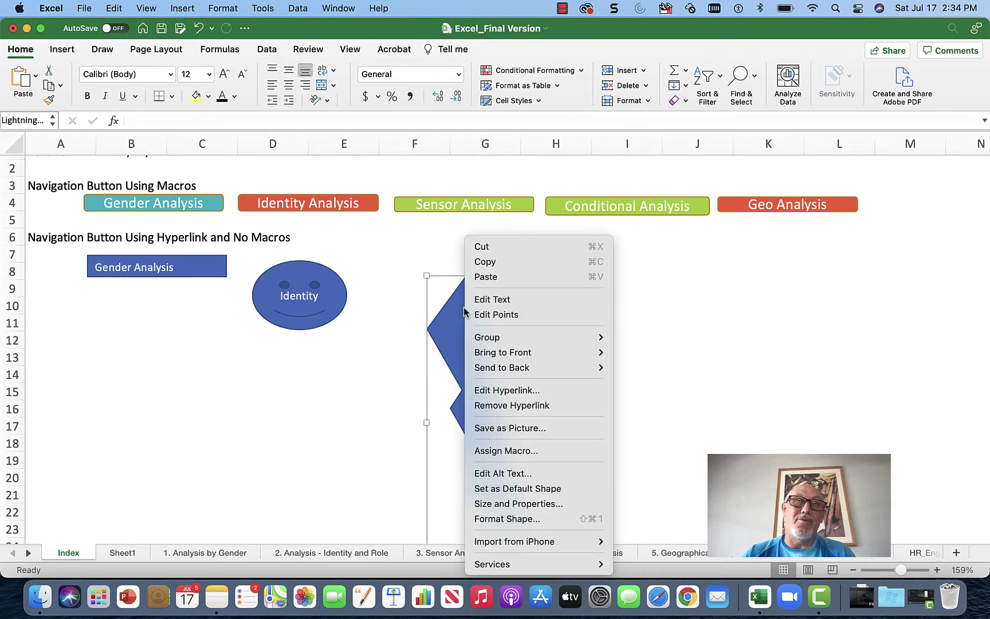
pyautogui.click(483, 248)
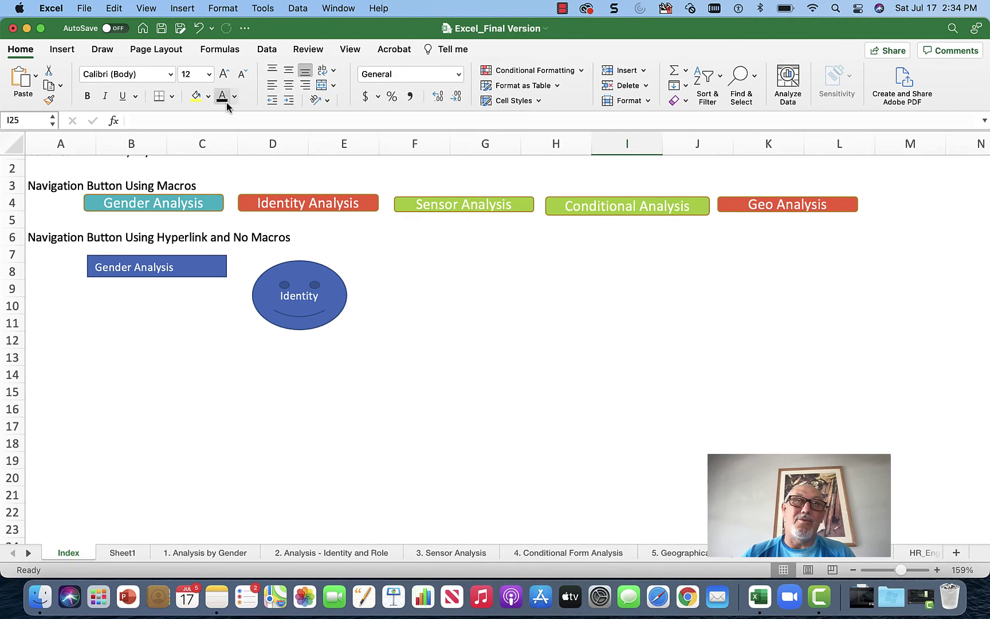
# Draw a rectangle starting at F7 and label it 'Sensor Analysis'
pyautogui.click(63, 50)
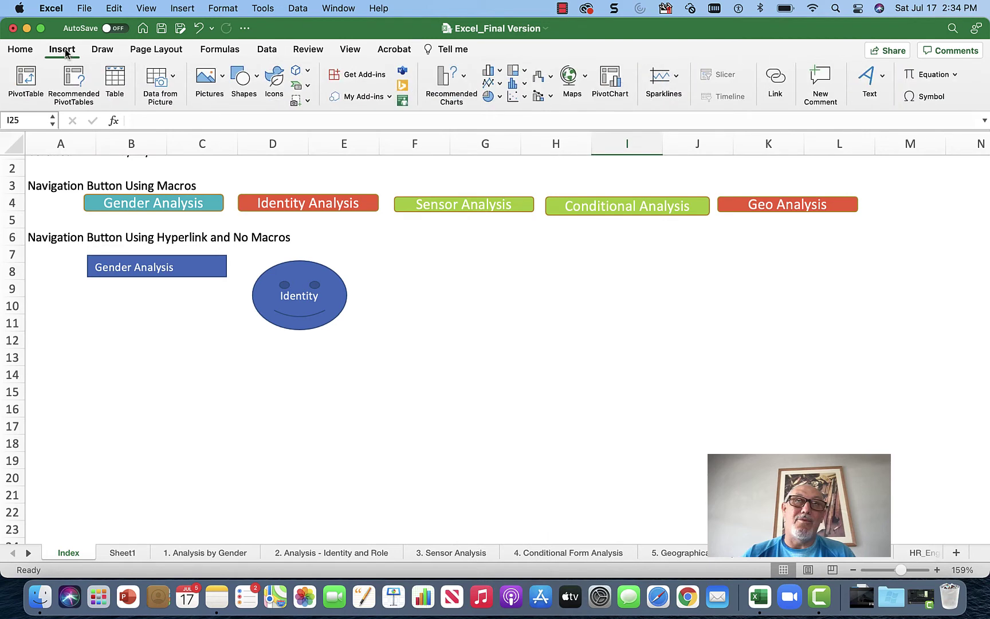
pyautogui.click(258, 85)
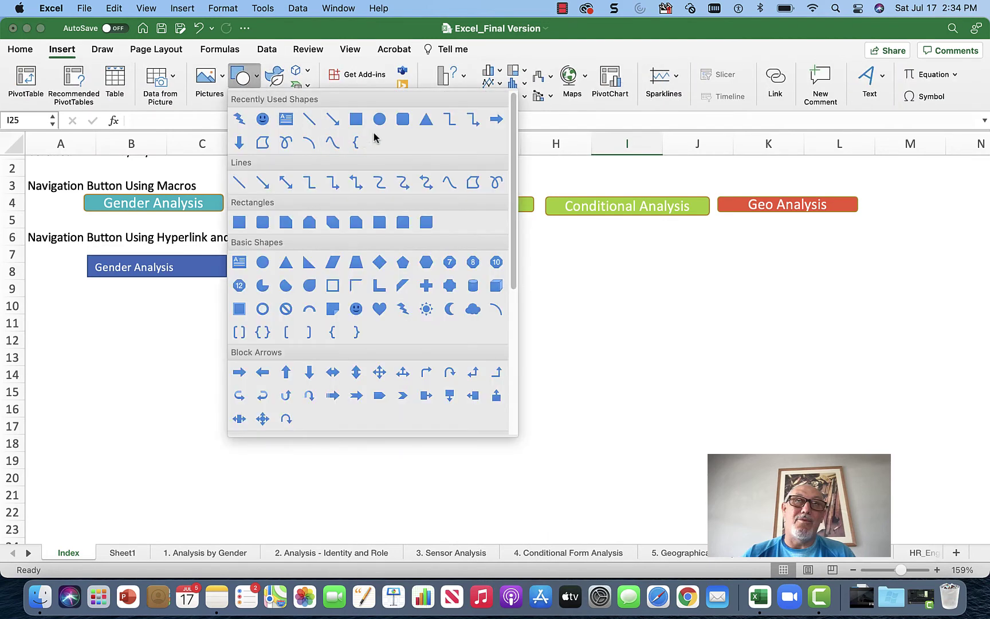
pyautogui.click(357, 119)
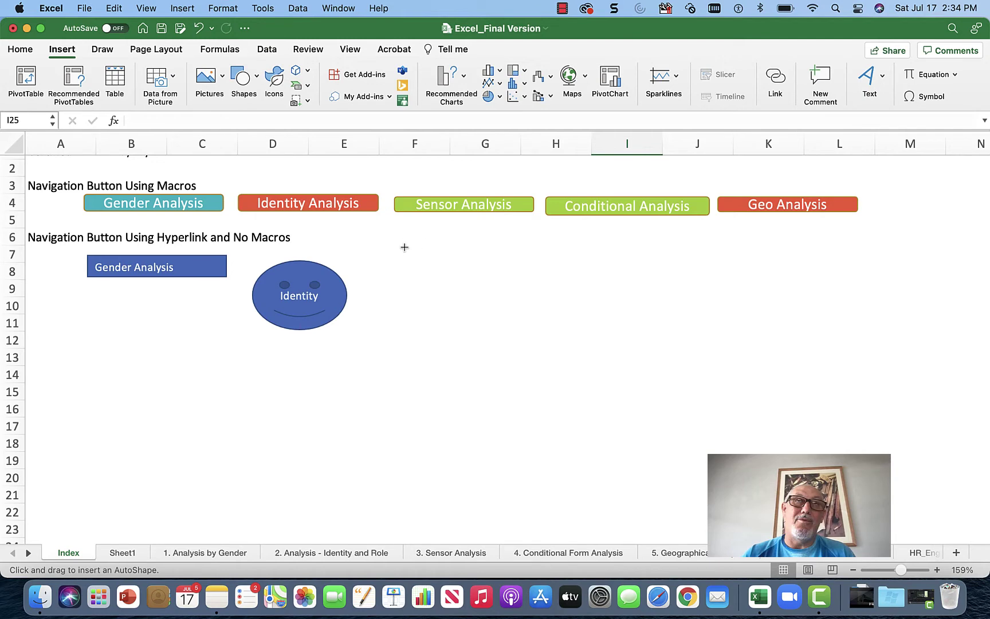
pyautogui.moveTo(398, 248); pyautogui.dragTo(529, 293)
pyautogui.rightClick(503, 279)
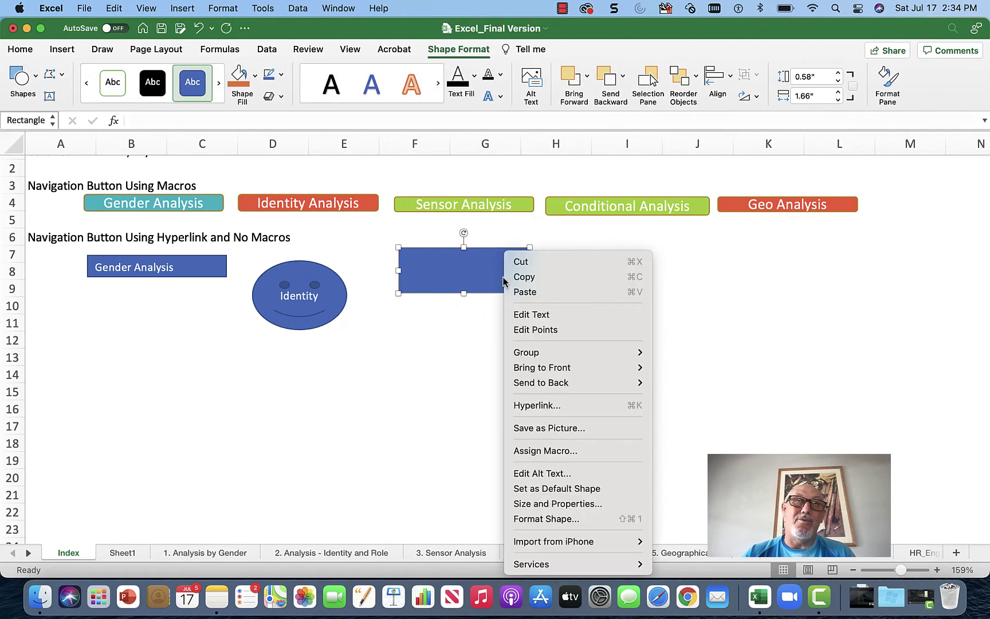
pyautogui.click(529, 310)
pyautogui.write('Se')
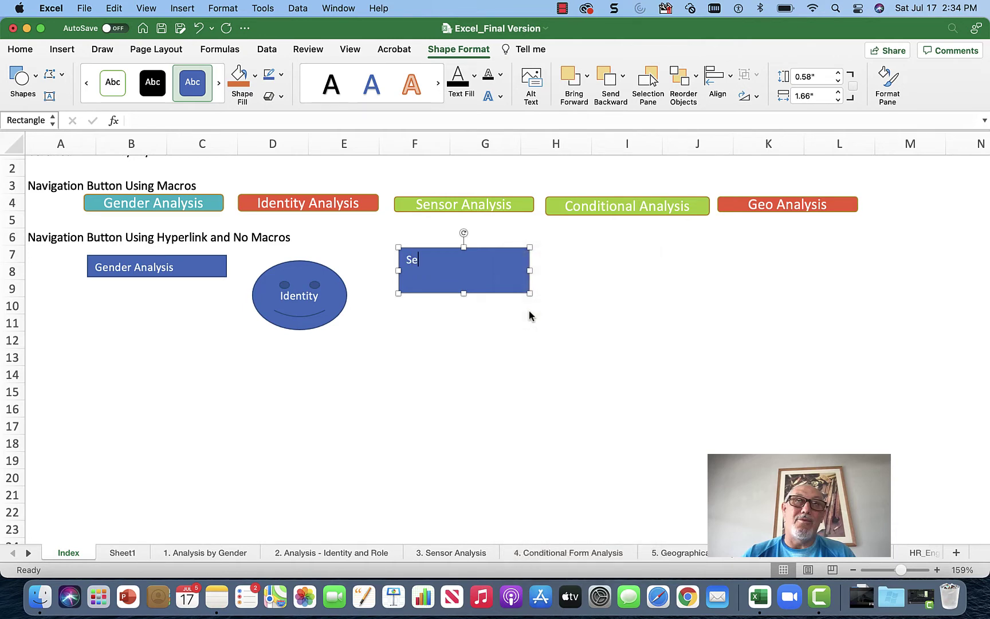
pyautogui.write('nsor Analysis')
pyautogui.click(582, 287)
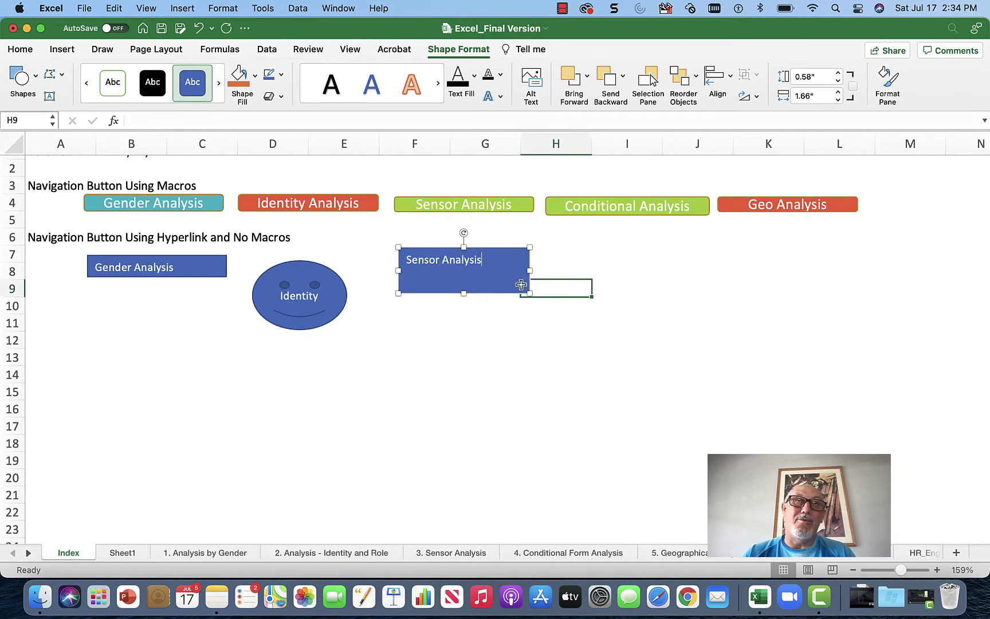
# Centre the Sensor Analysis label horizontally and vertically with Center and Middle Align
pyautogui.click(485, 272)
pyautogui.rightClick(485, 273)
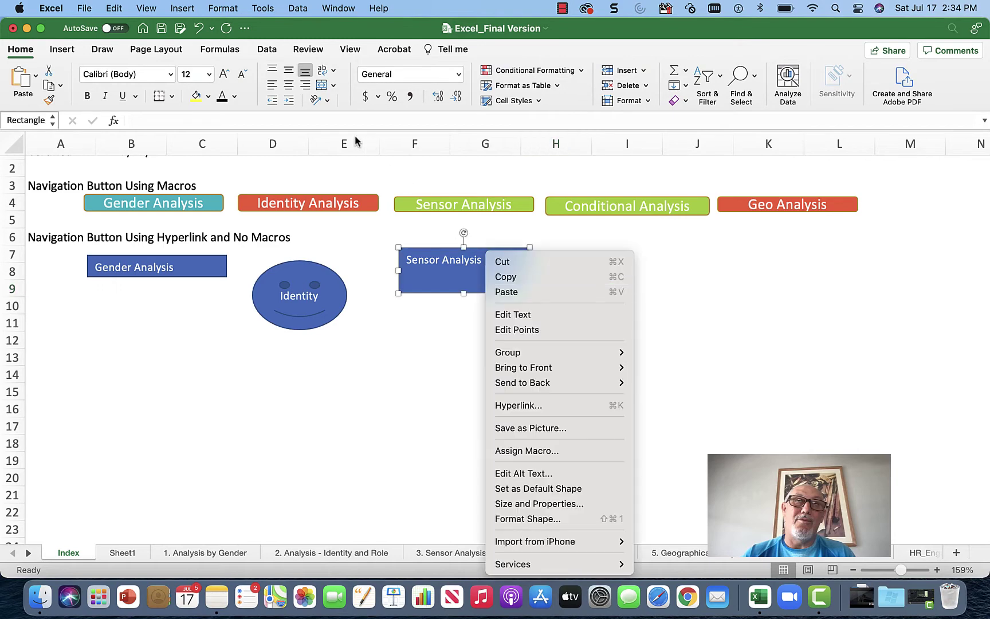
pyautogui.click(288, 74)
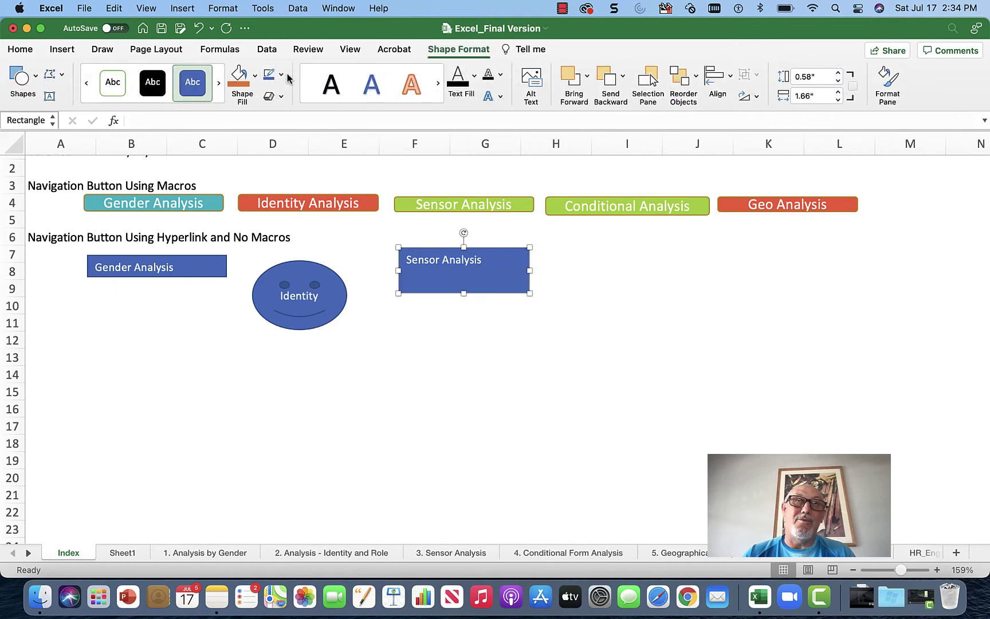
pyautogui.click(20, 48)
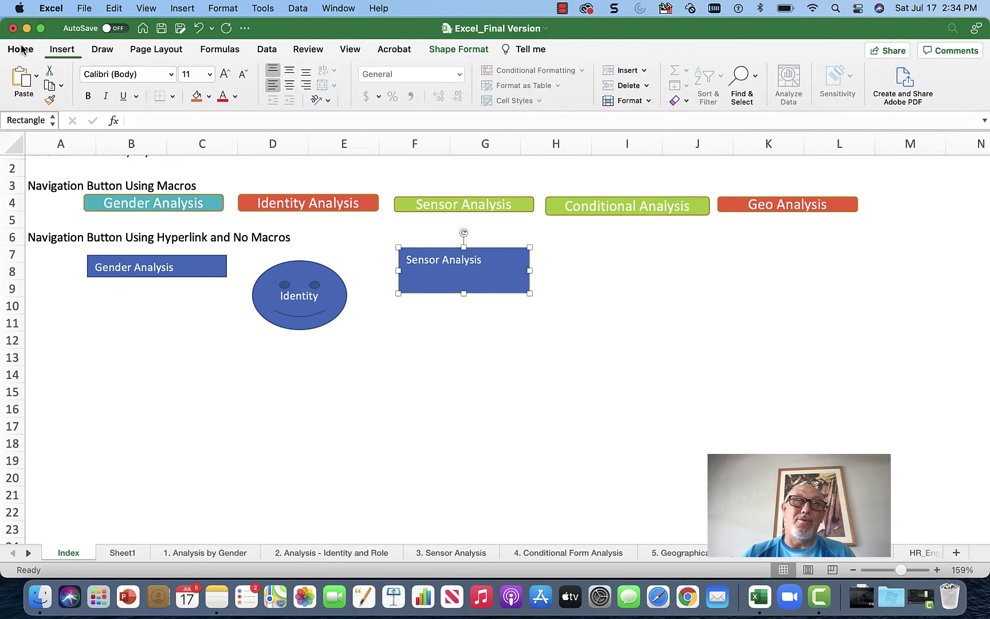
pyautogui.click(289, 84)
pyautogui.click(288, 71)
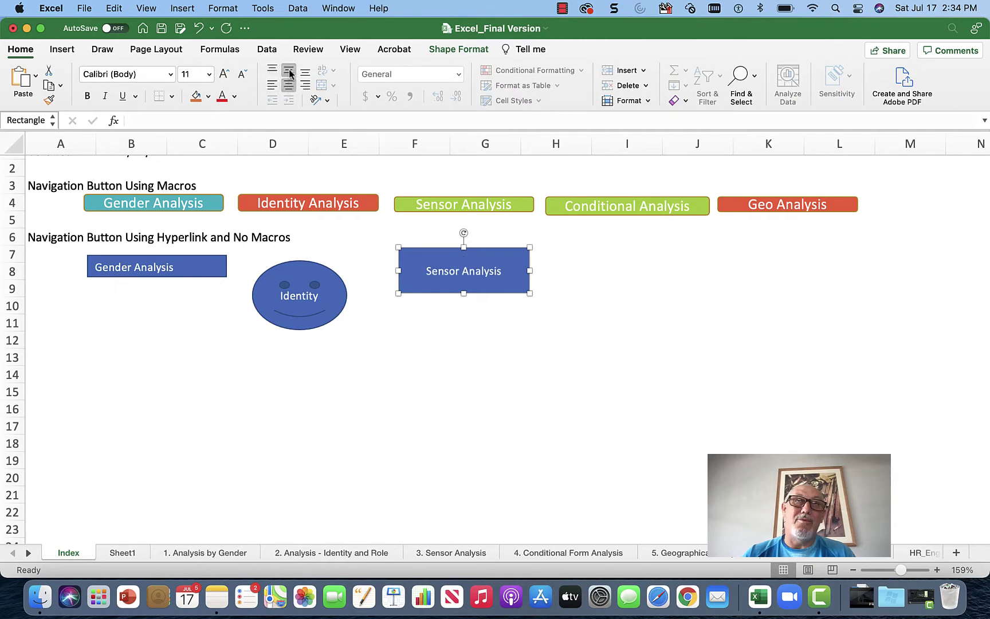
pyautogui.click(569, 273)
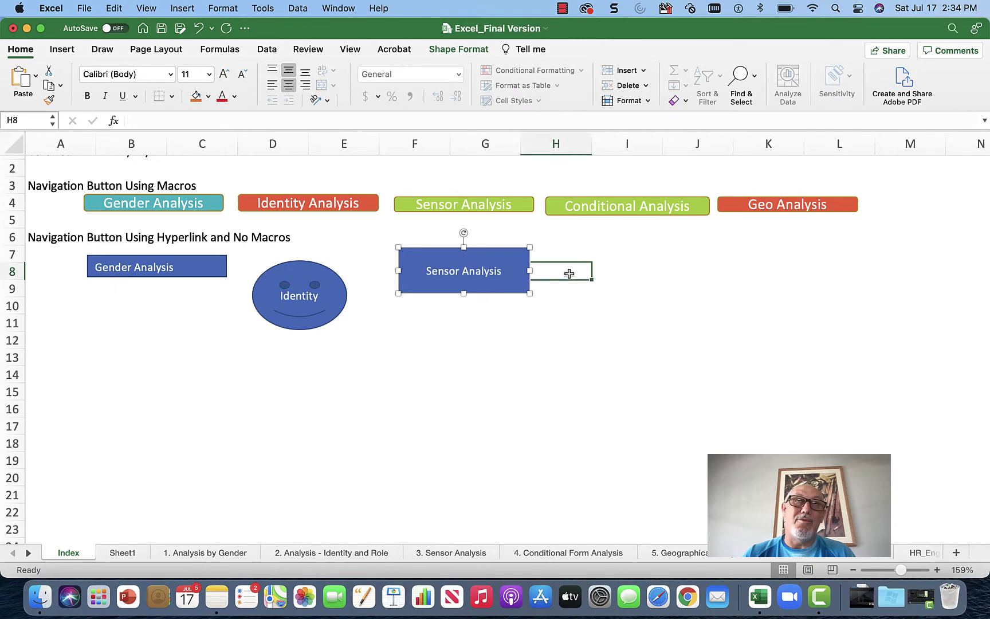
# Hyperlink the rectangle to A20 on '3. Sensor Analysis' and follow the link to test it
pyautogui.rightClick(484, 255)
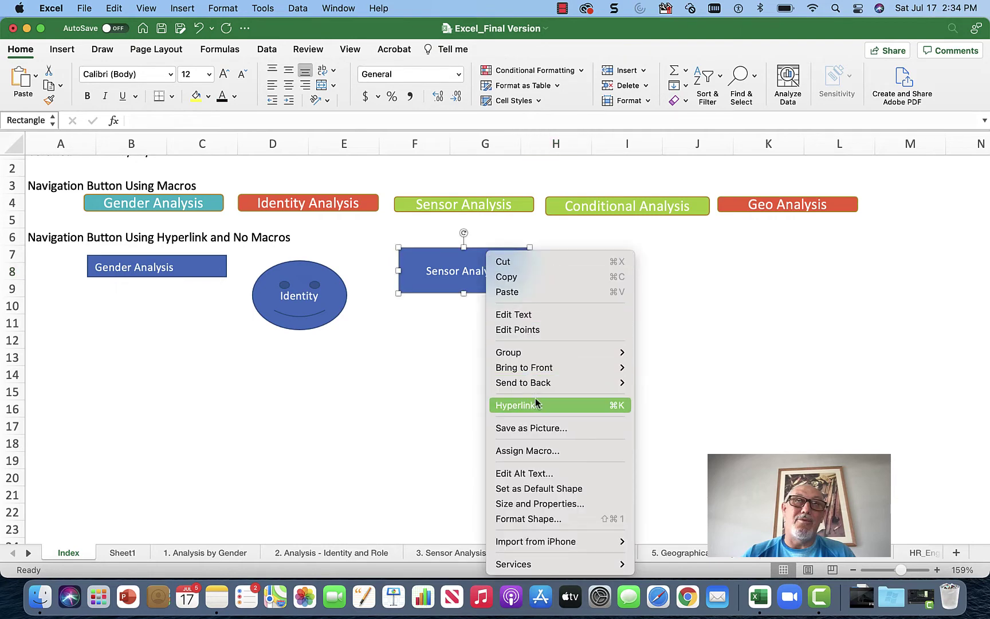
pyautogui.click(535, 402)
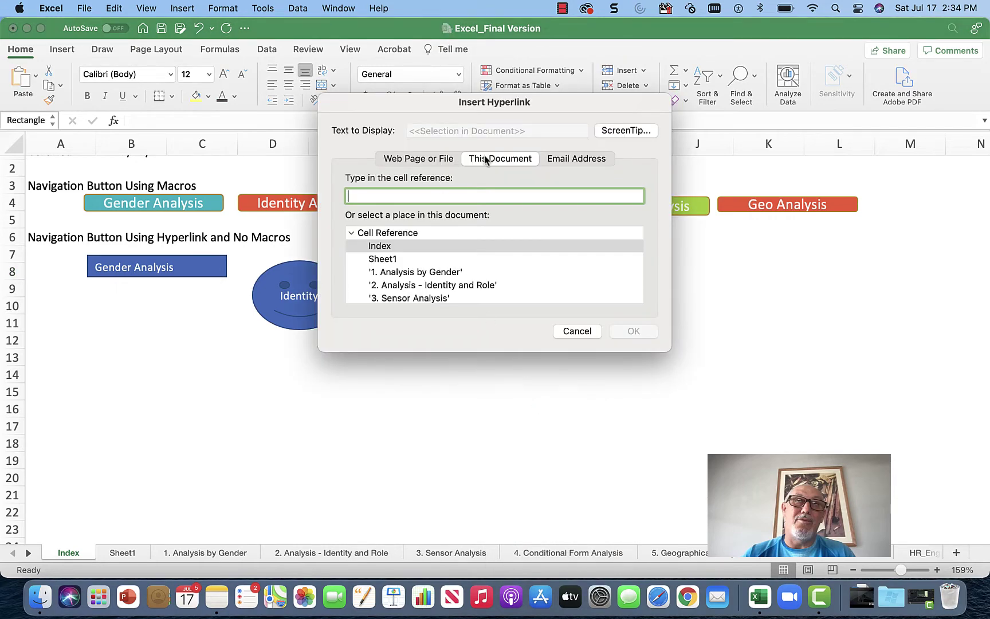
pyautogui.click(424, 295)
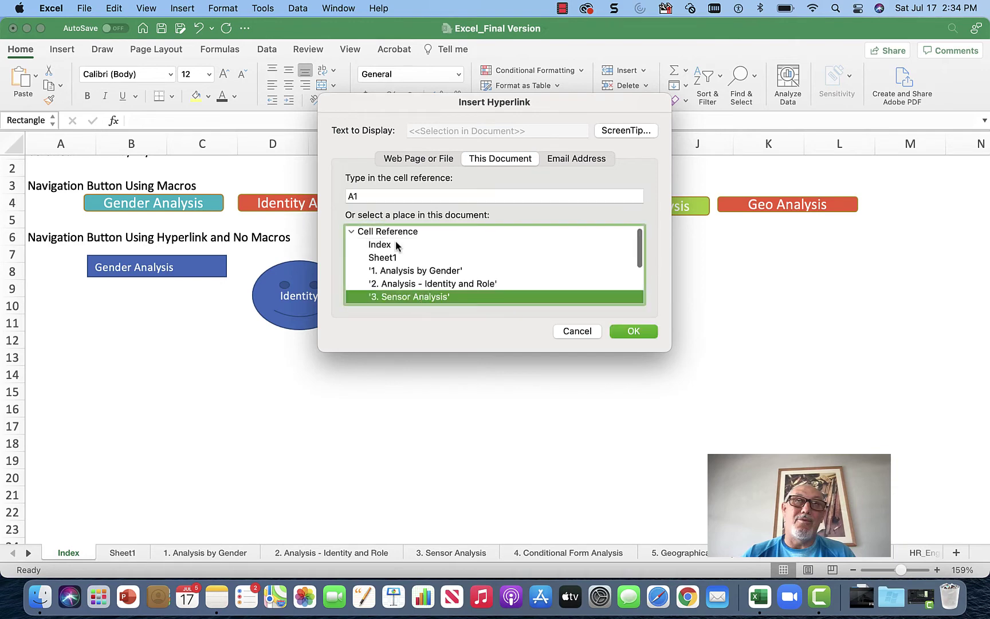
pyautogui.click(379, 196)
pyautogui.press('BackSpace')
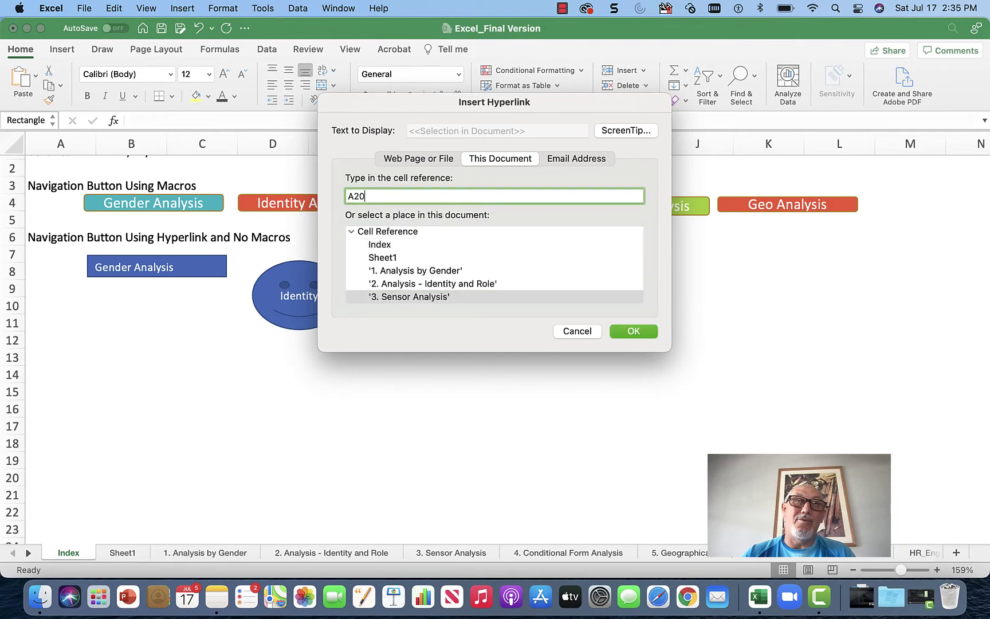
pyautogui.click(633, 333)
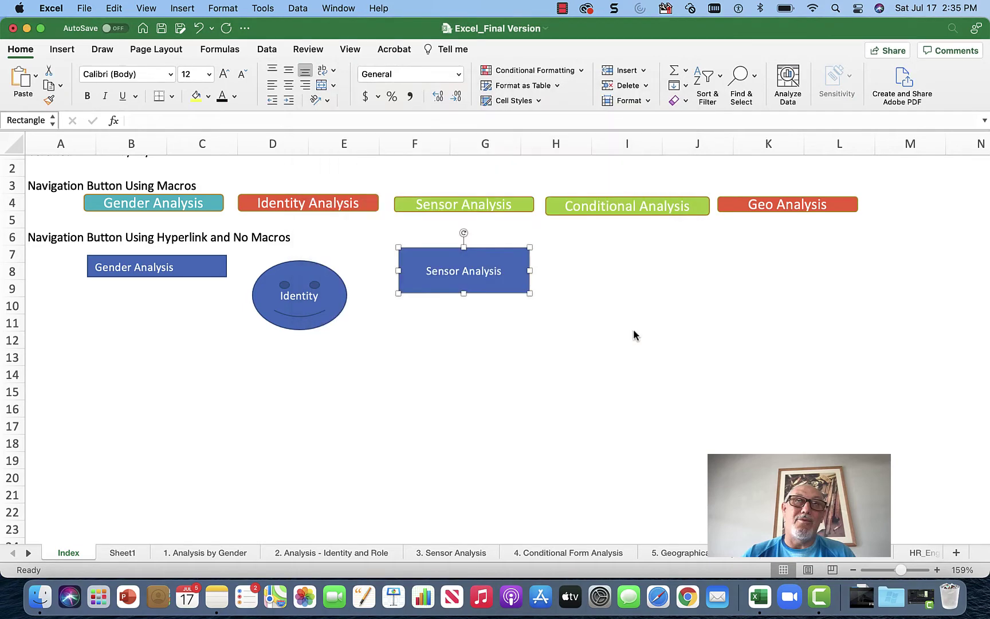
pyautogui.click(629, 328)
pyautogui.click(482, 291)
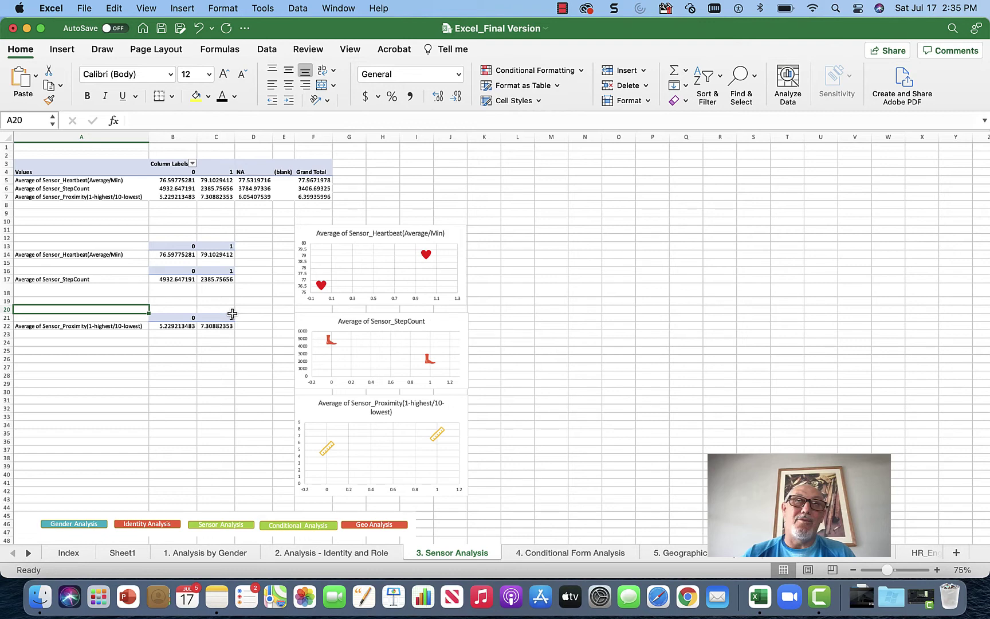
pyautogui.click(74, 553)
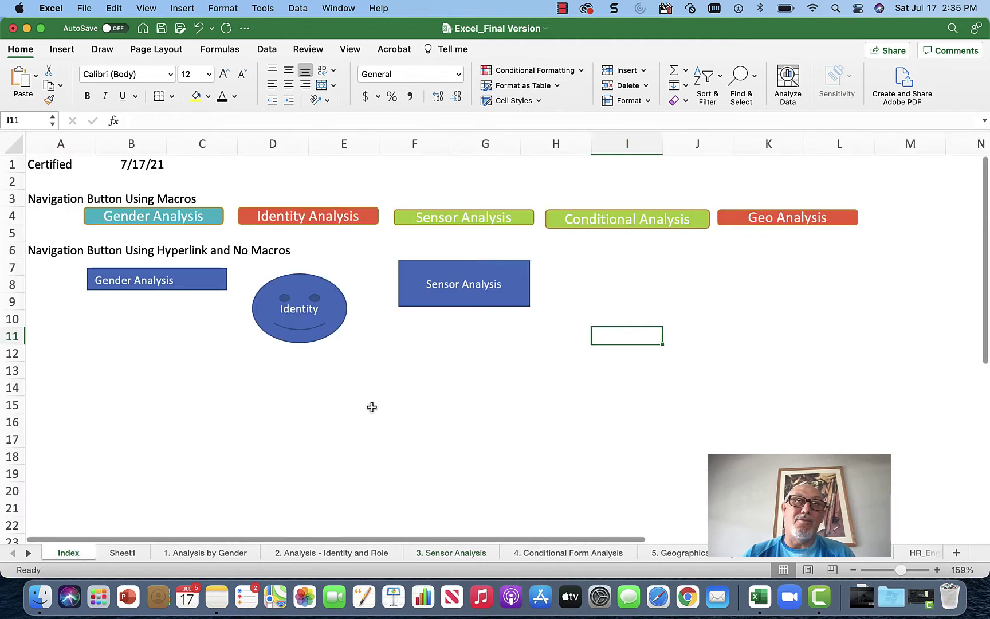
pyautogui.click(453, 349)
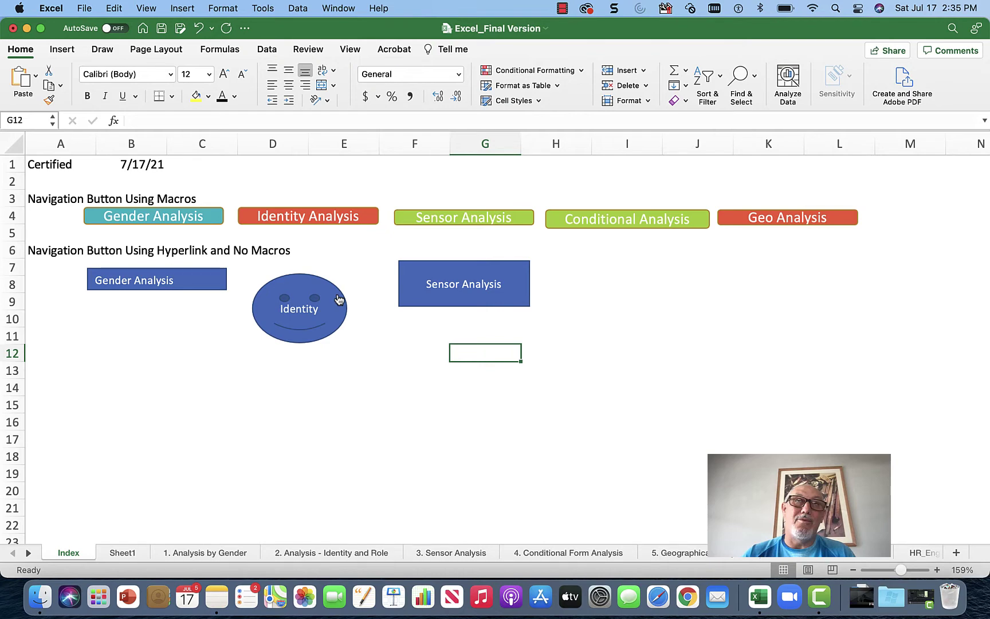
pyautogui.moveTo(338, 299)
pyautogui.click(310, 172)
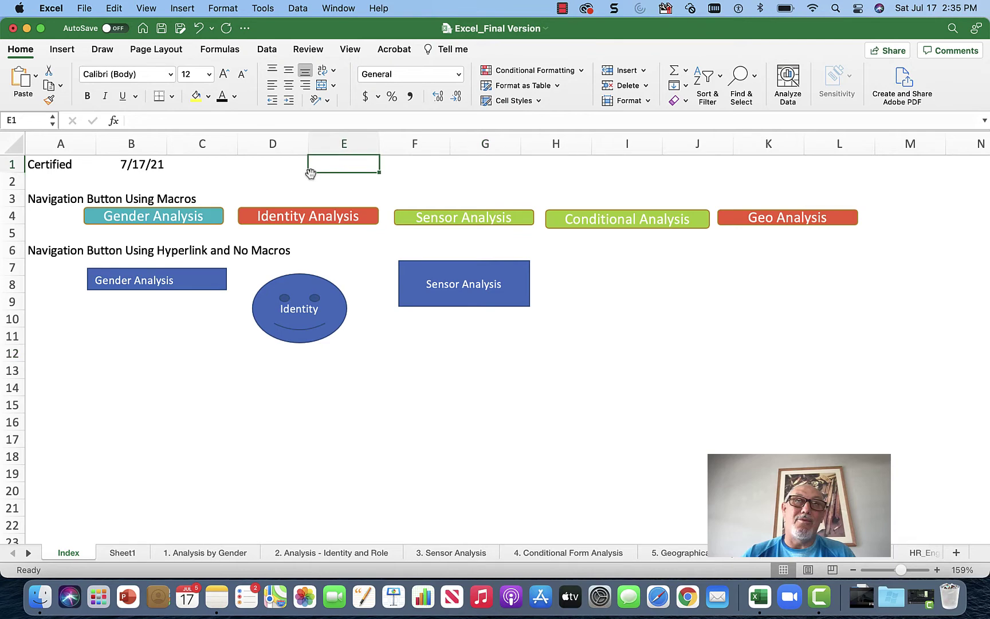
pyautogui.click(278, 174)
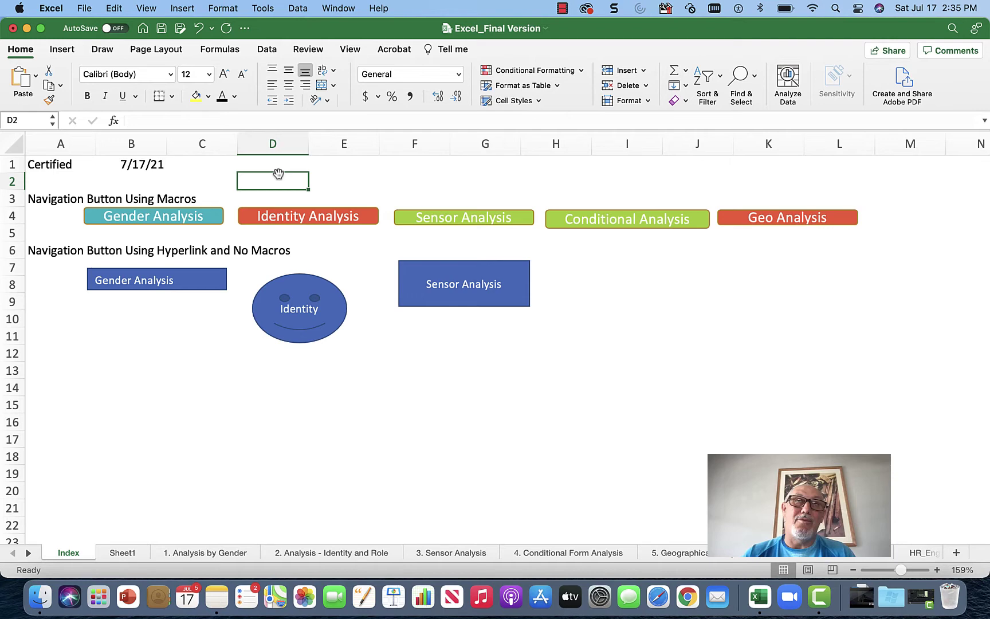
# Set up a new macro recording named GoToGender, stored in This Workbook
pyautogui.click(273, 12)
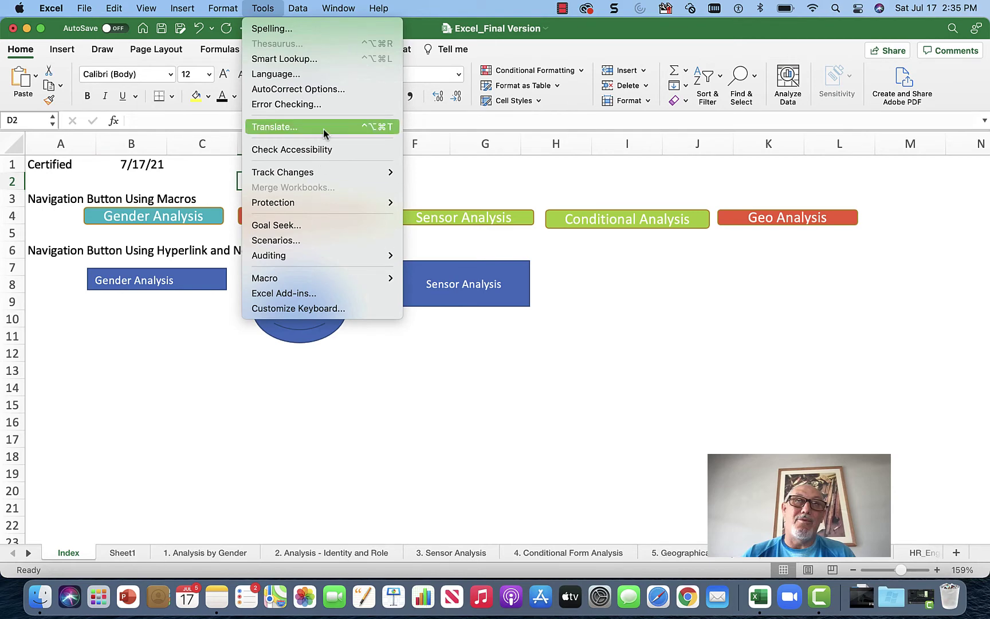
pyautogui.moveTo(340, 279)
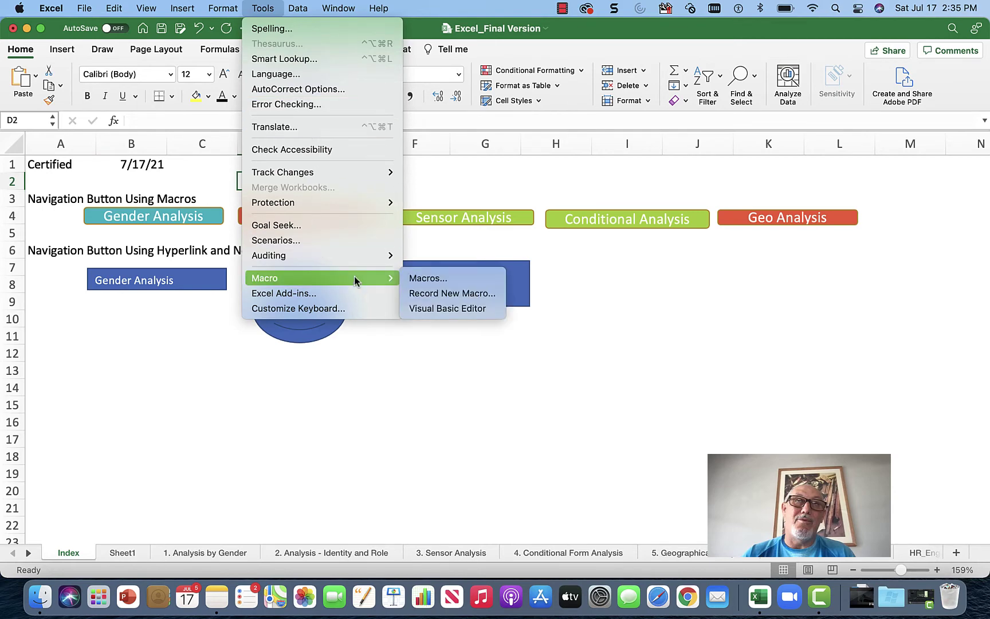
pyautogui.click(452, 293)
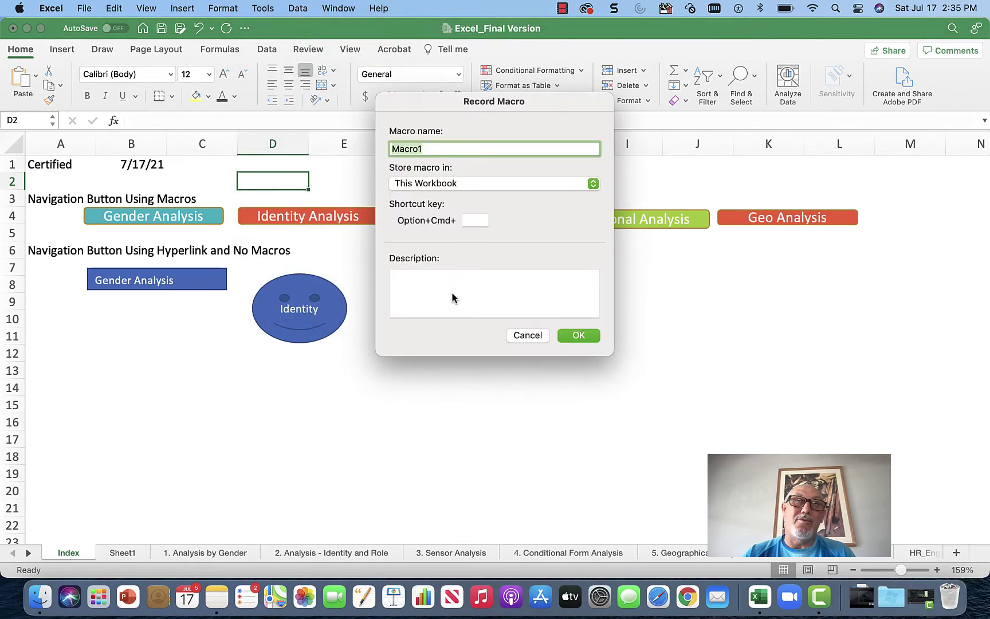
pyautogui.write('GoToGender')
# Start the GoToGender recording and select cell A2 on the '1. Analysis by Gender' sheet
pyautogui.click(579, 336)
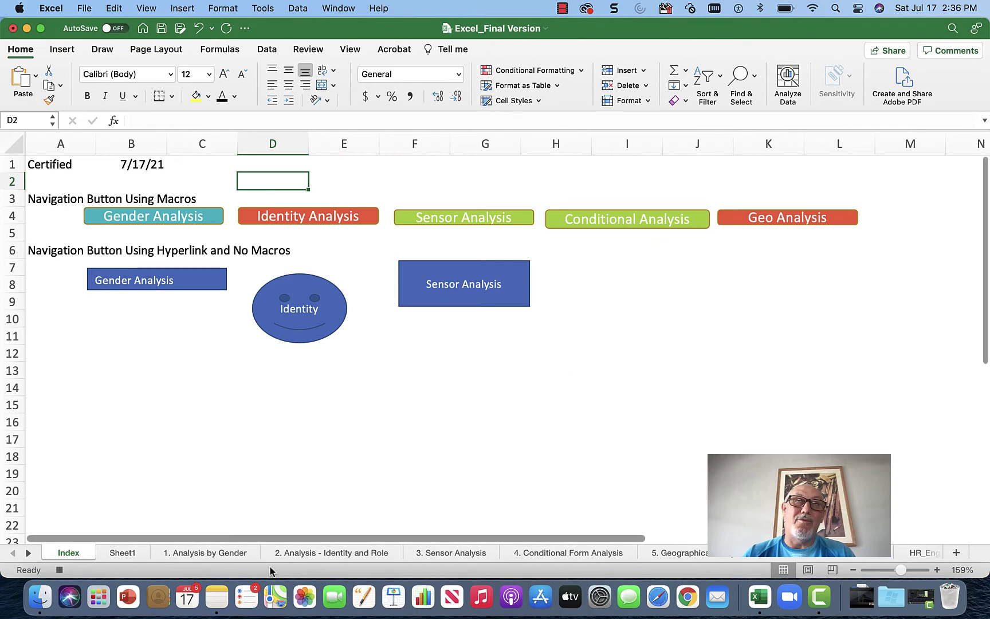
pyautogui.click(208, 552)
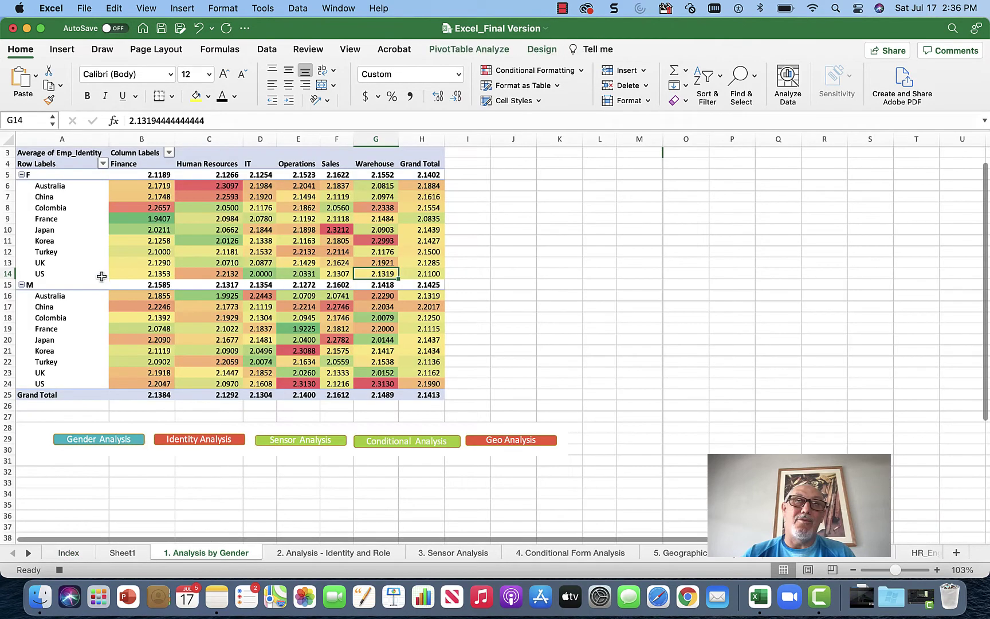
pyautogui.scroll(2, 100, 270)
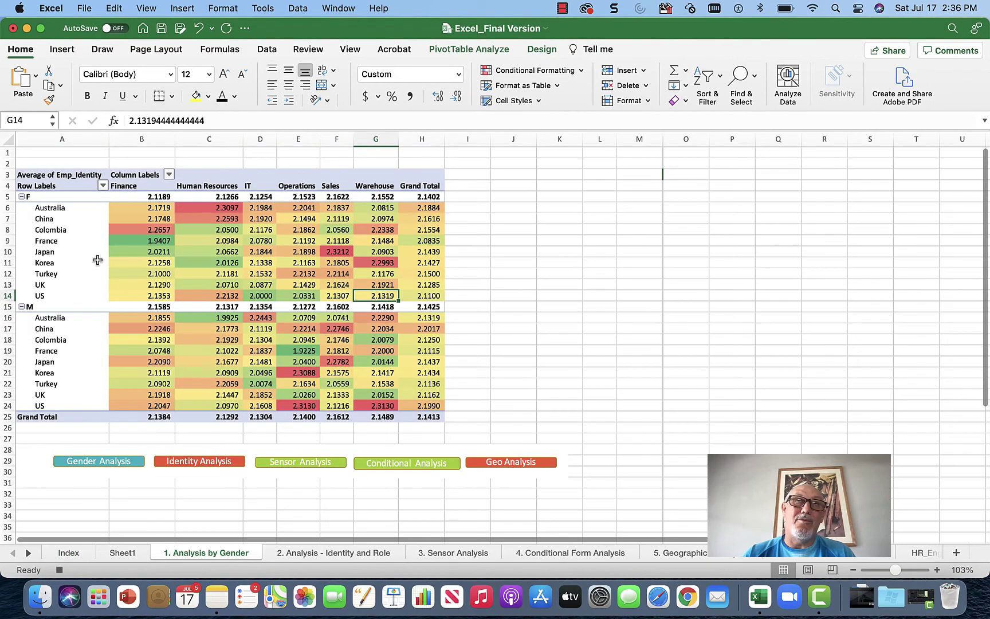
pyautogui.click(41, 162)
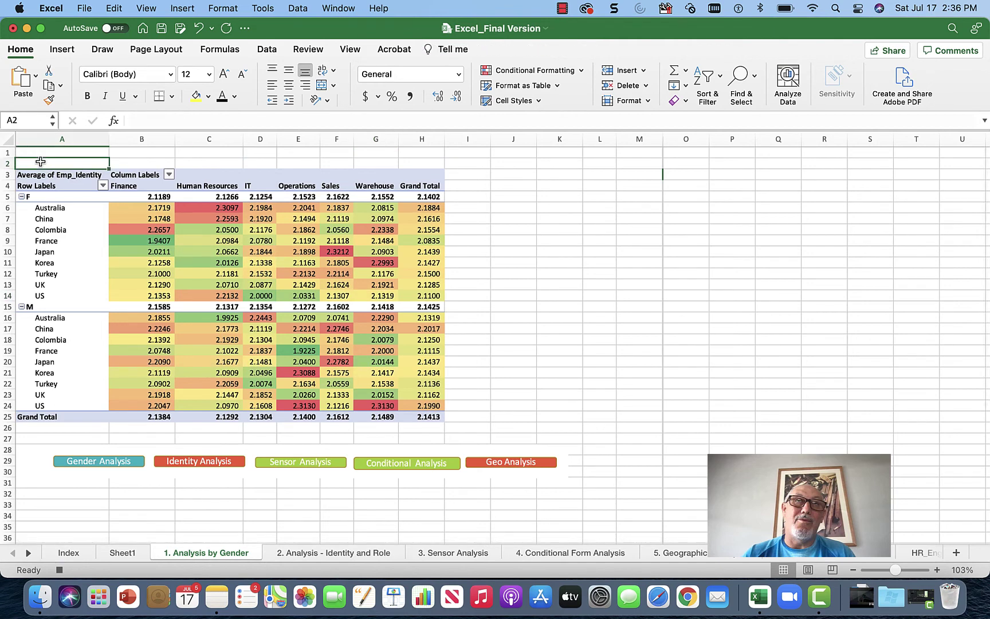
# Stop the macro recording and return to the Index sheet
pyautogui.click(263, 8)
pyautogui.moveTo(304, 281)
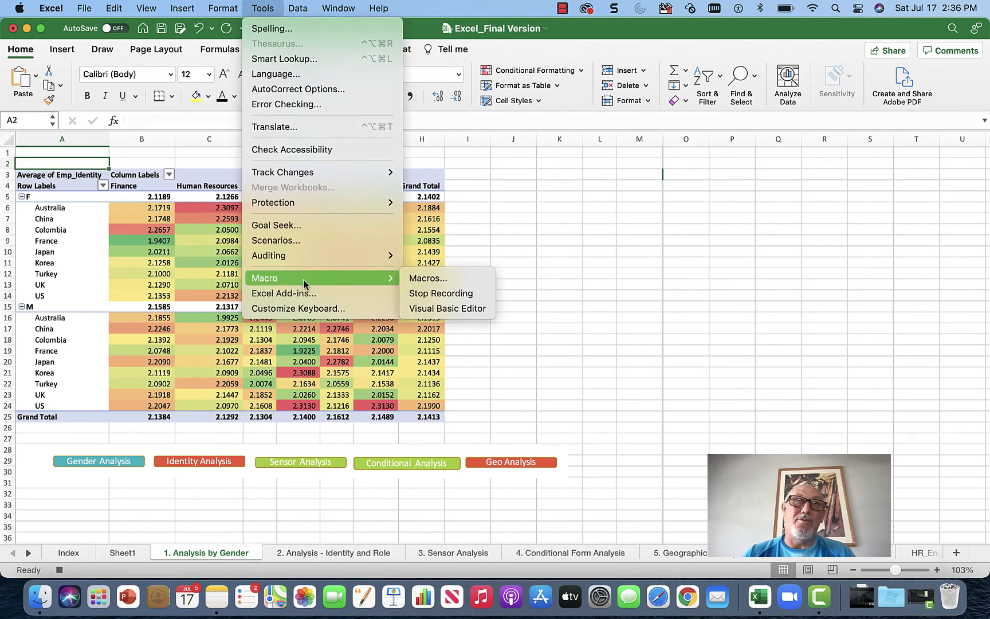
pyautogui.click(434, 293)
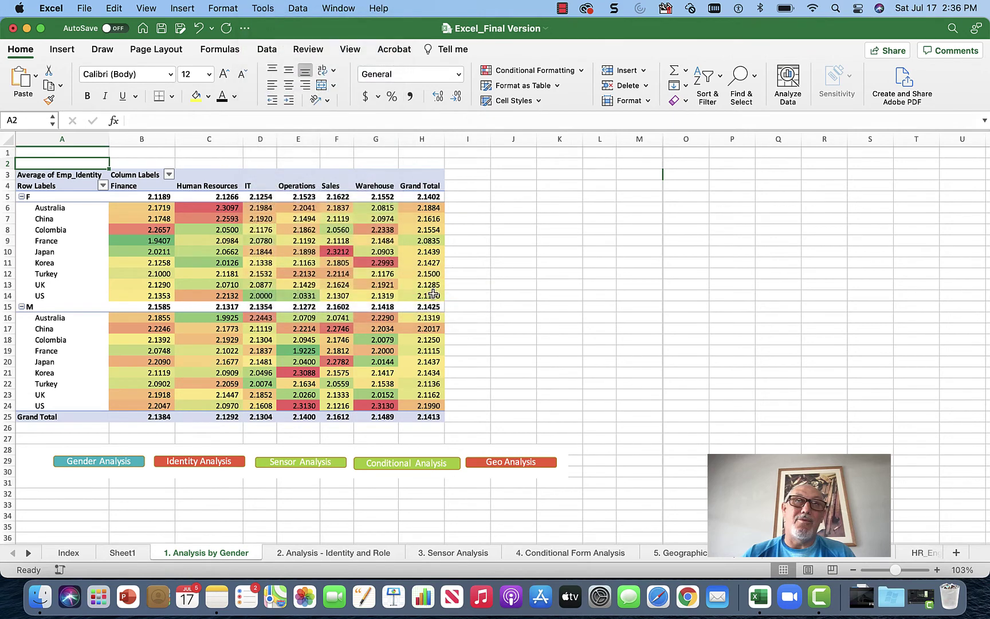
pyautogui.click(70, 554)
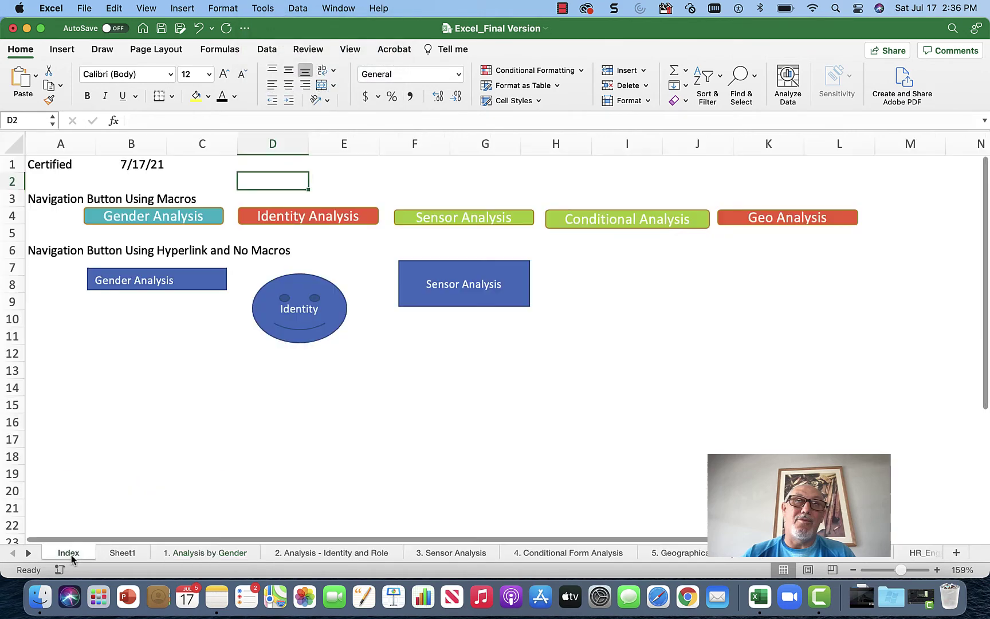
# Assign the GoToGender macro to the teal Gender Analysis button on the Index sheet
pyautogui.rightClick(209, 218)
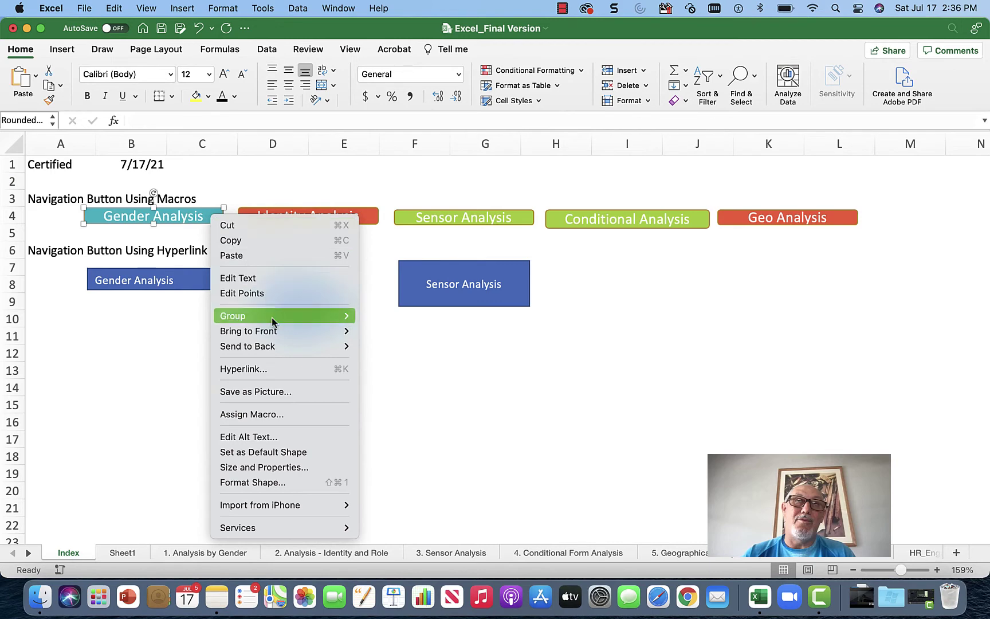
pyautogui.click(289, 412)
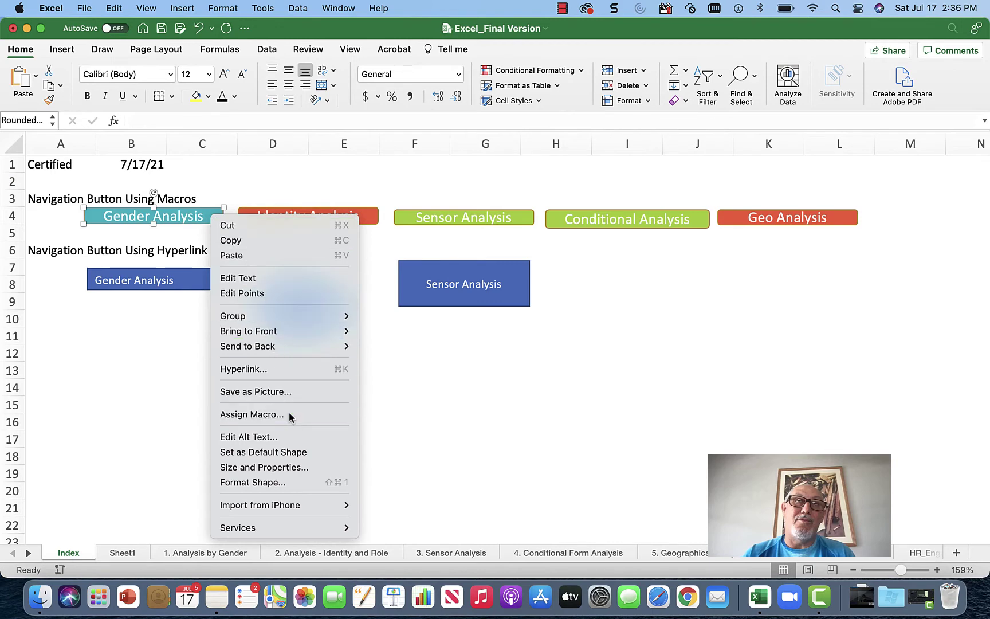
pyautogui.scroll(-4, 453, 182)
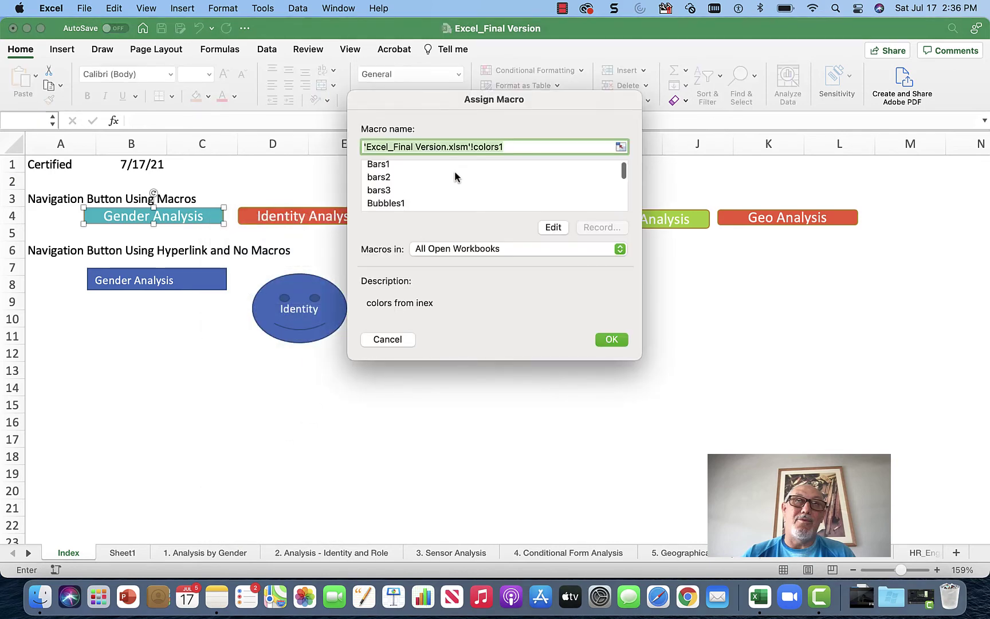
pyautogui.scroll(-6, 454, 184)
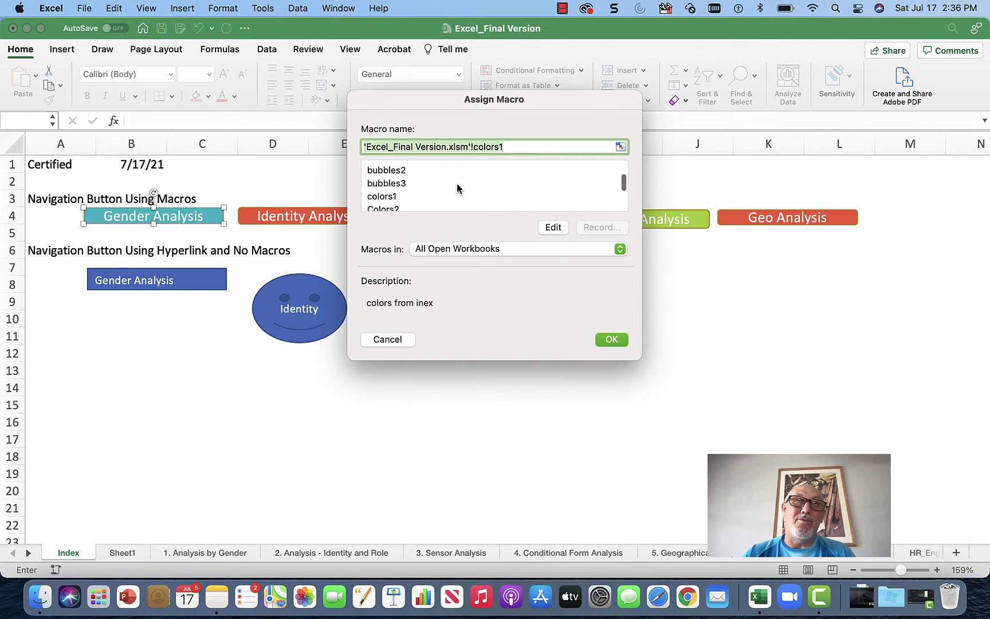
pyautogui.scroll(10, 455, 186)
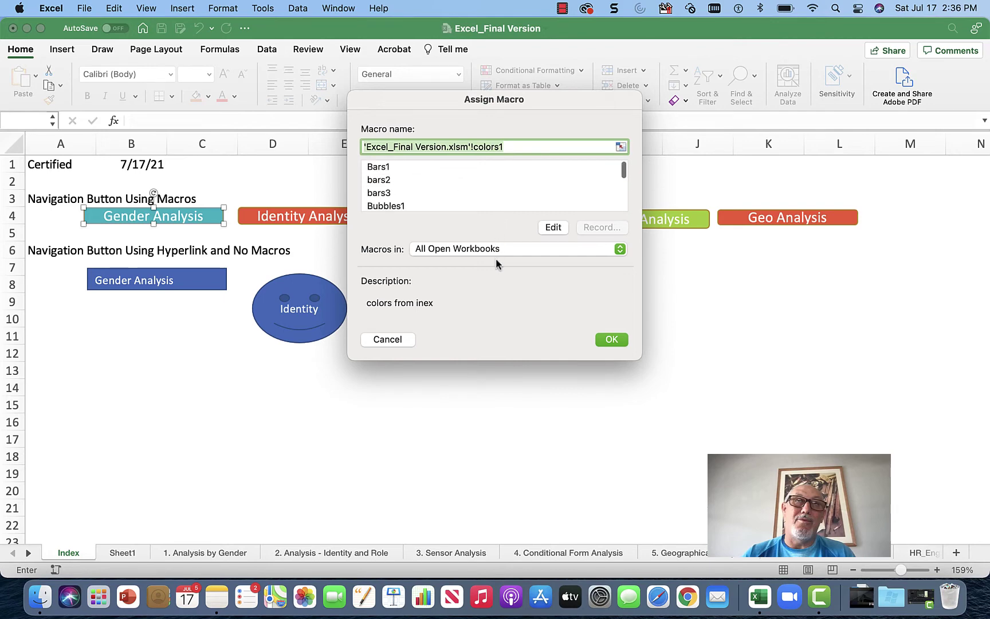
pyautogui.scroll(-4, 440, 197)
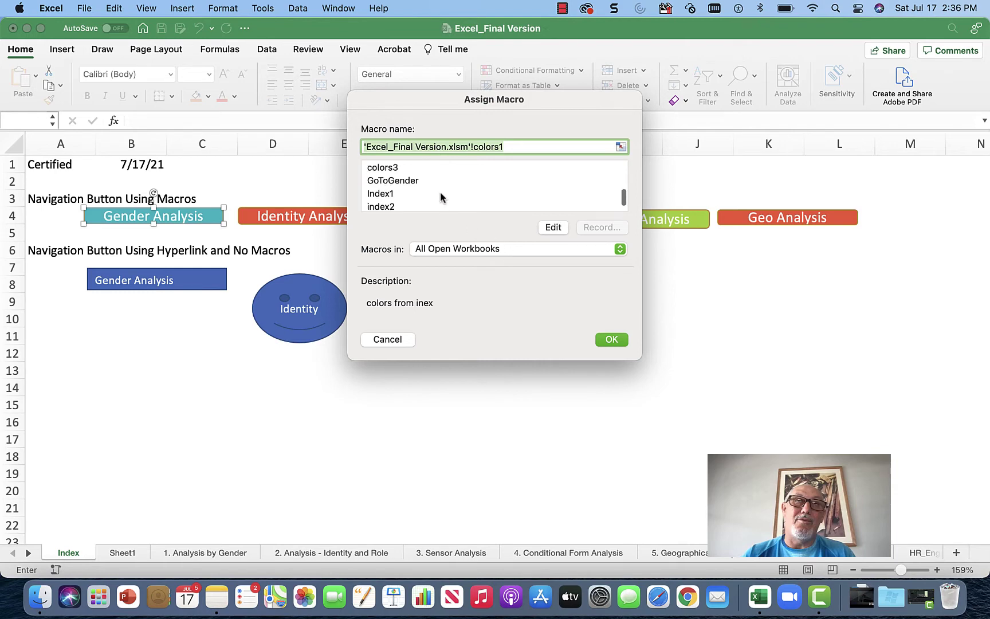
pyautogui.click(428, 181)
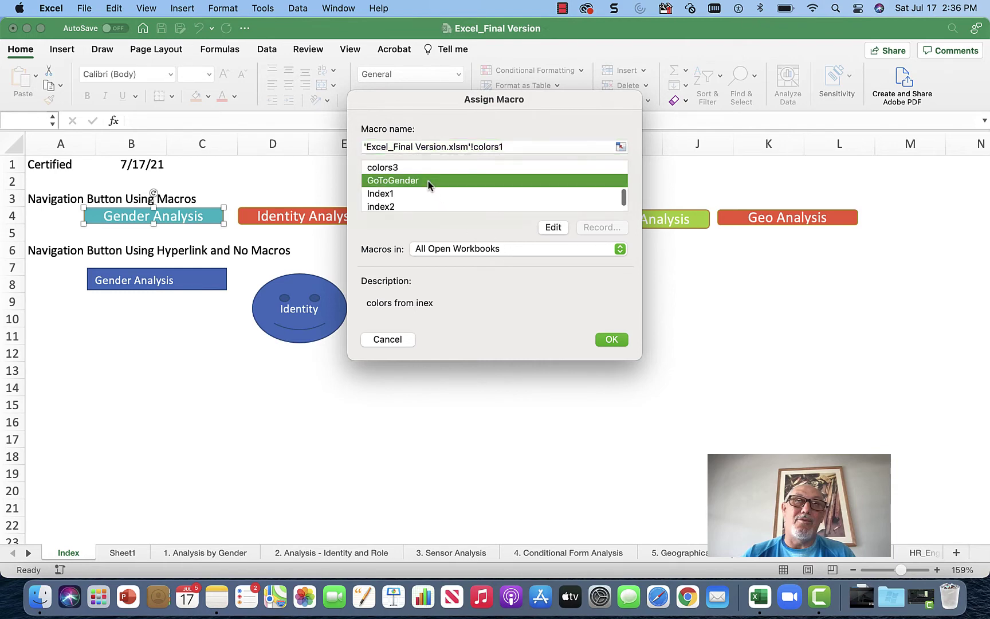
pyautogui.click(610, 340)
pyautogui.click(605, 340)
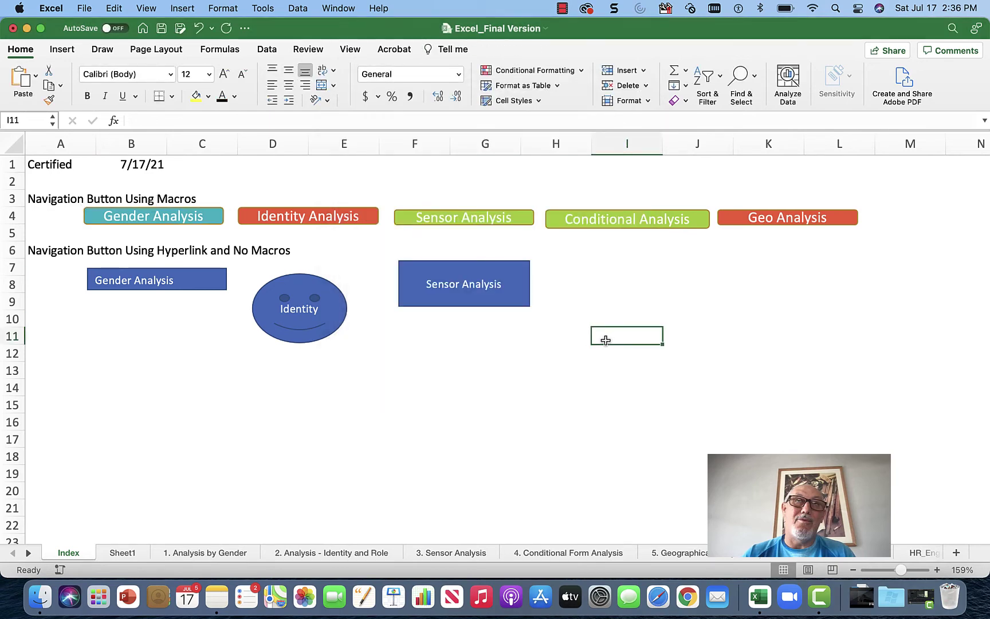
pyautogui.click(203, 216)
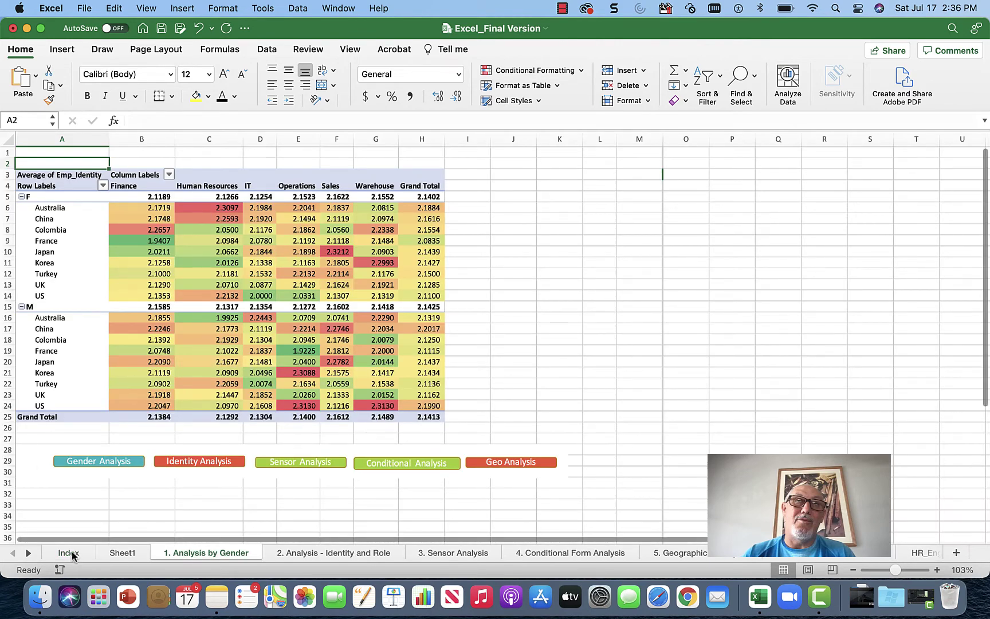
pyautogui.click(69, 553)
pyautogui.click(177, 372)
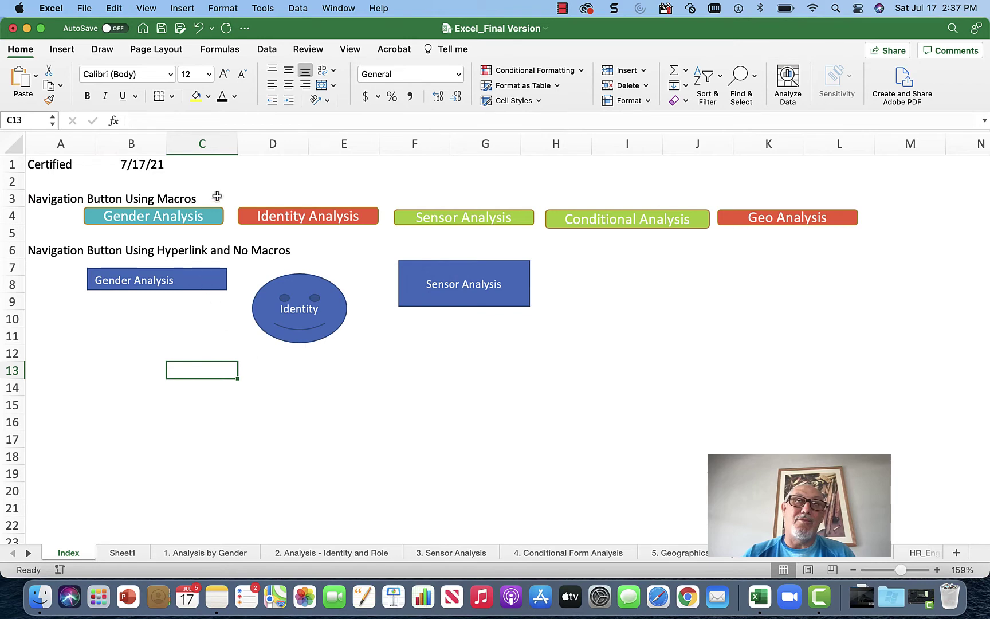
# Select cell D1 on the Index sheet as the recording's starting point
pyautogui.click(221, 170)
pyautogui.press('Left')
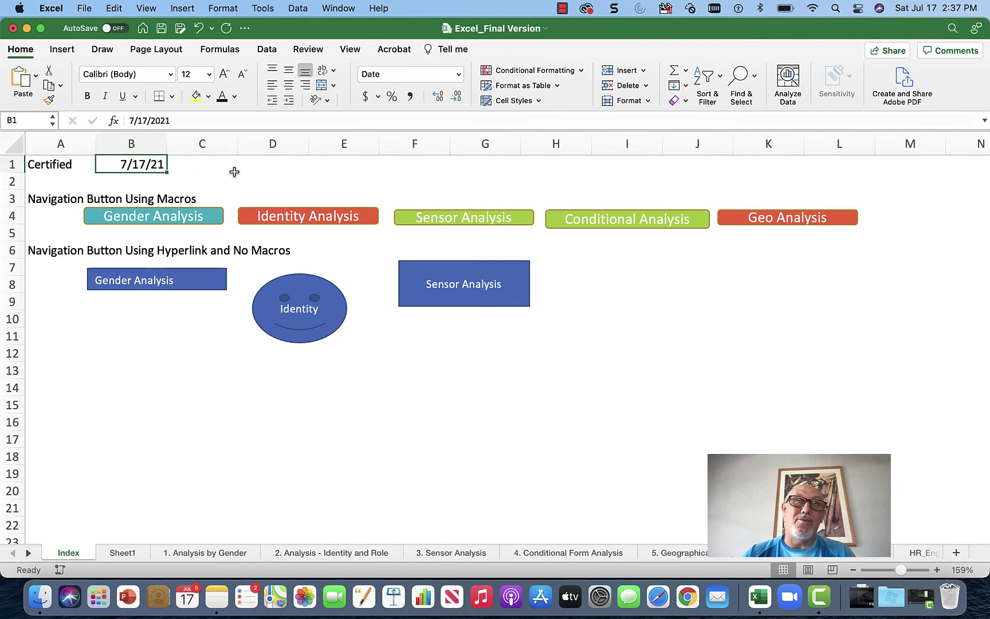
pyautogui.click(235, 171)
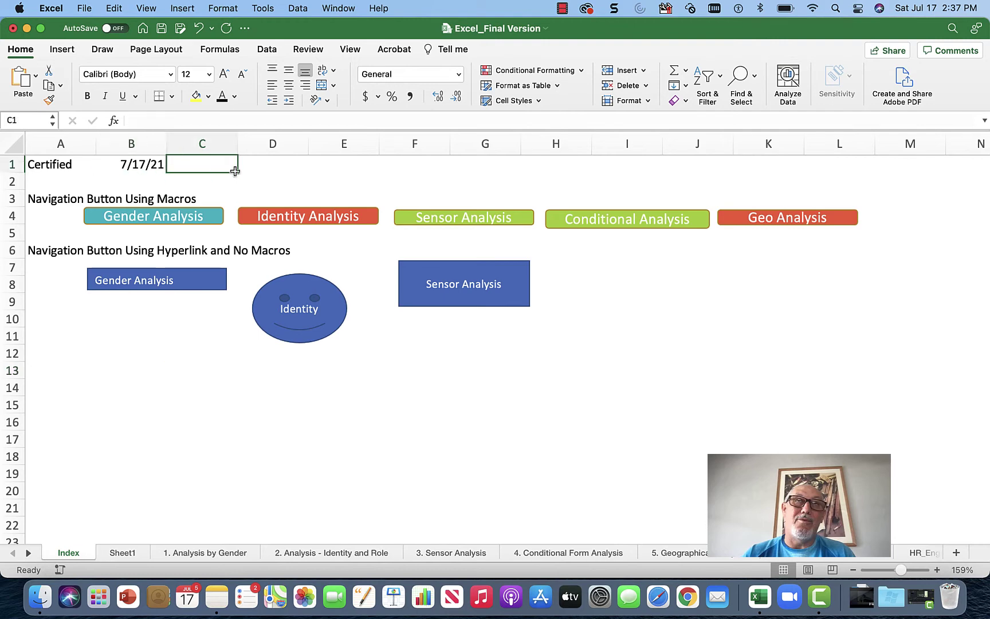
pyautogui.click(329, 173)
pyautogui.click(284, 167)
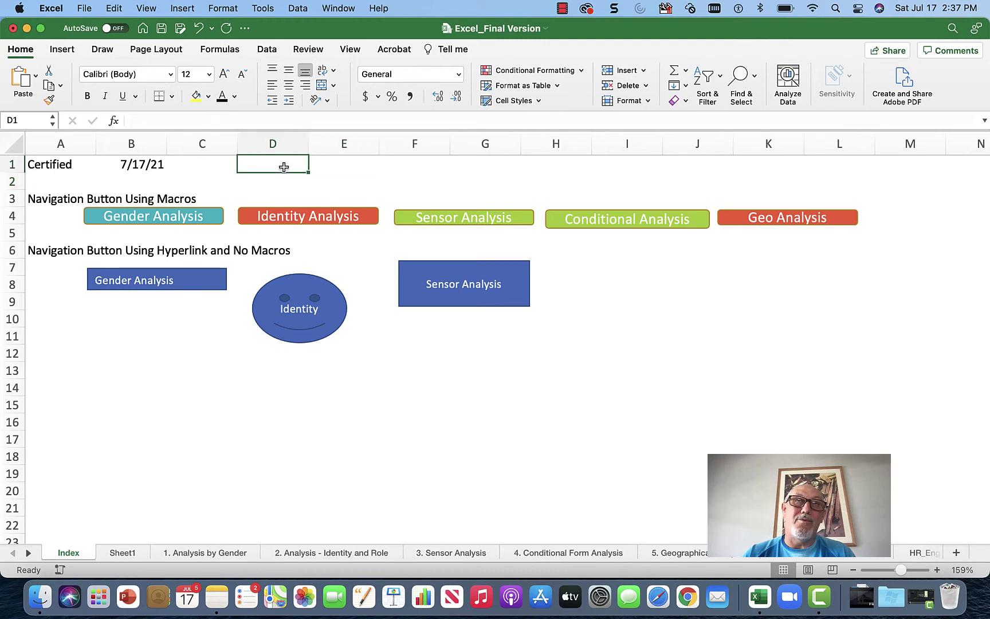
# Begin a new macro recording and enter 'Certify Results' as its name
pyautogui.click(260, 8)
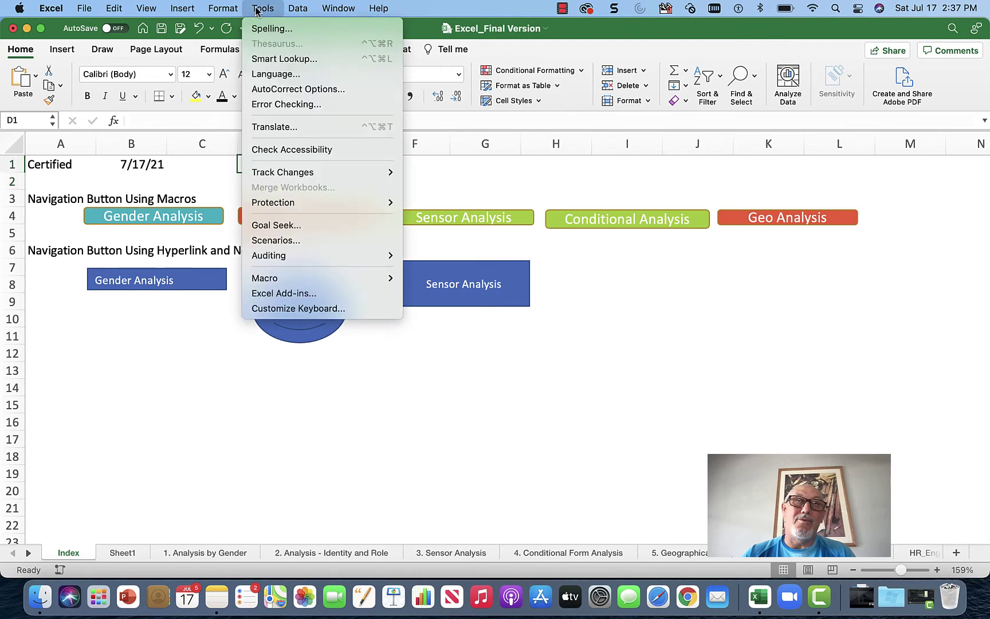
pyautogui.moveTo(299, 278)
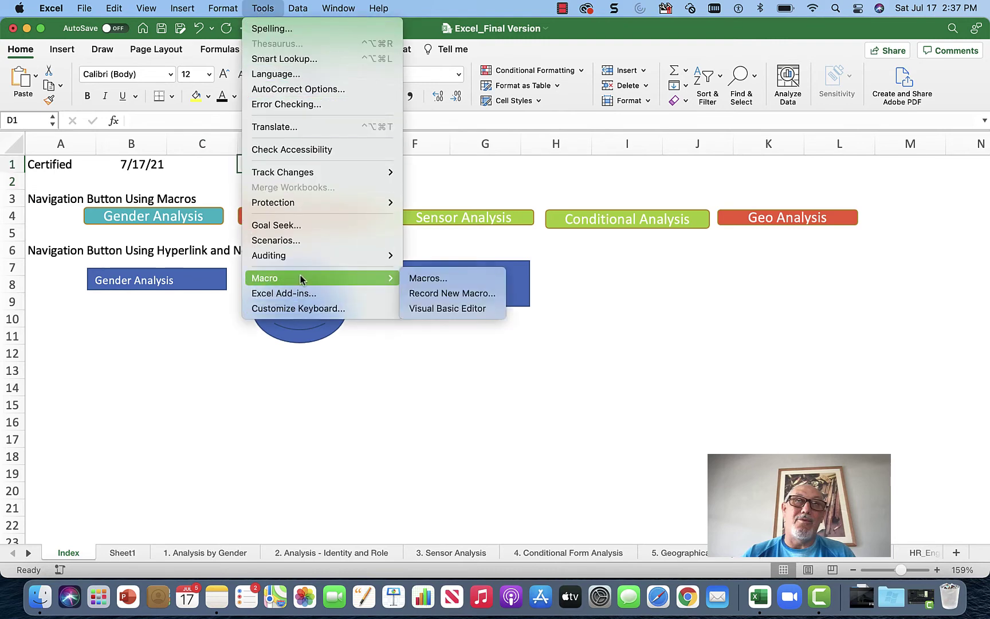
pyautogui.click(426, 292)
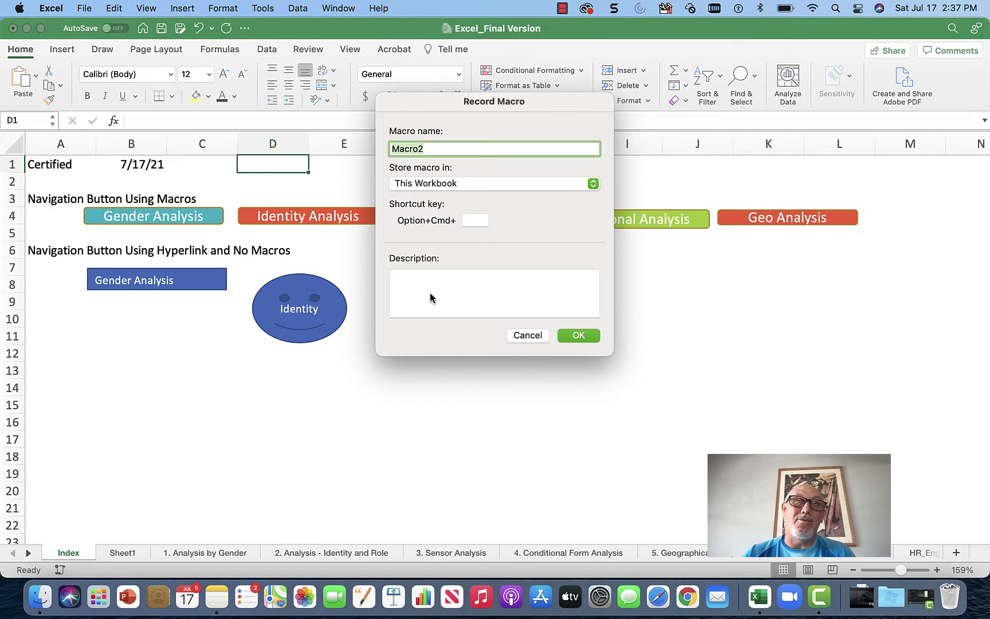
pyautogui.write('C')
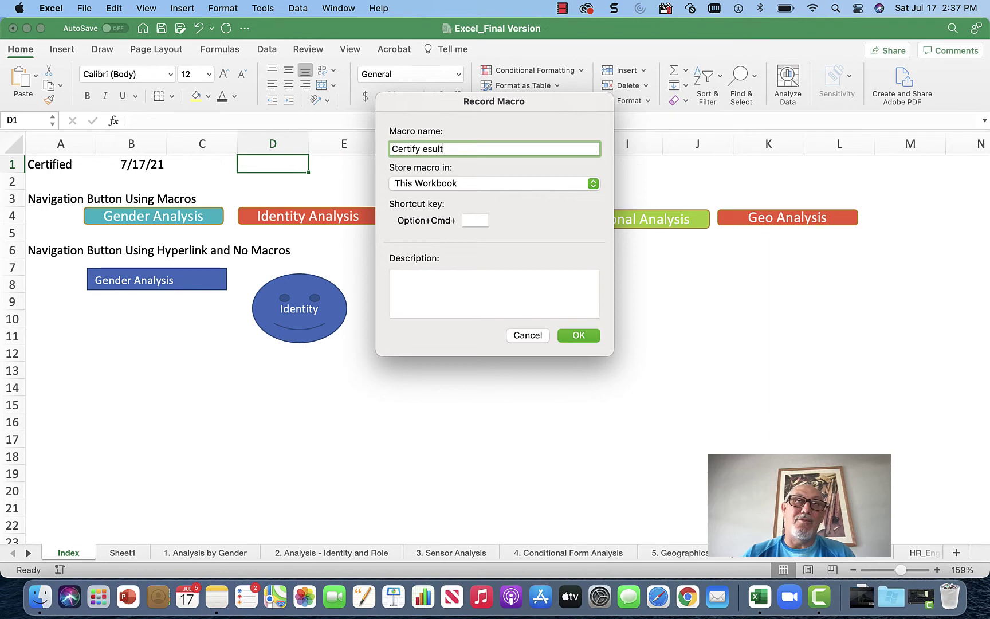
pyautogui.write('ertify esul')
pyautogui.press('BackSpace')
pyautogui.press('BackSpace')
pyautogui.press('BackSpace')
pyautogui.press('BackSpace')
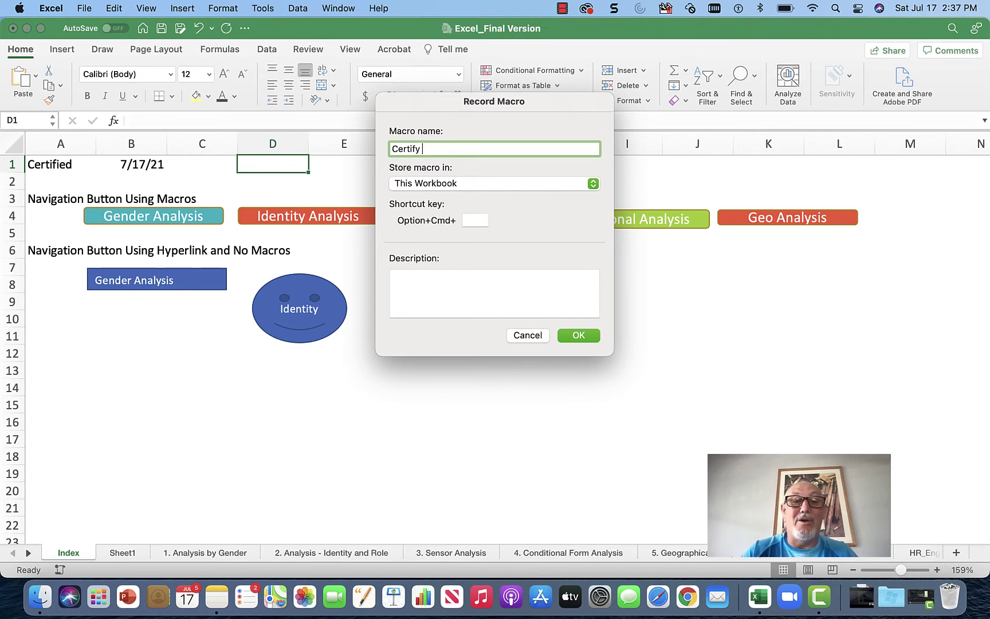
pyautogui.write('Results')
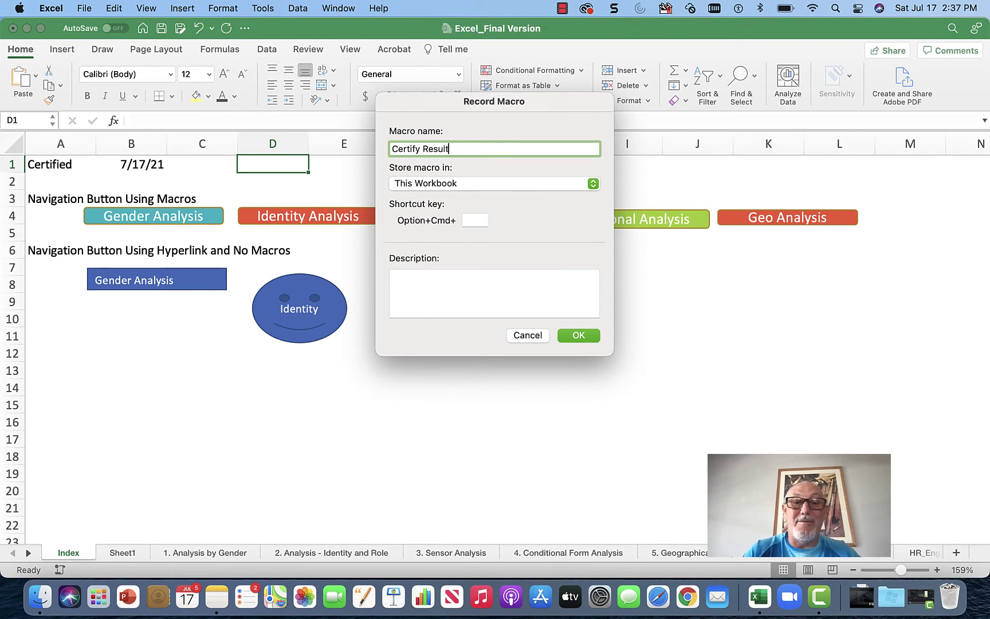
# Remove the invalid space so the name is CertifyResults, and start recording
pyautogui.click(578, 335)
pyautogui.click(535, 332)
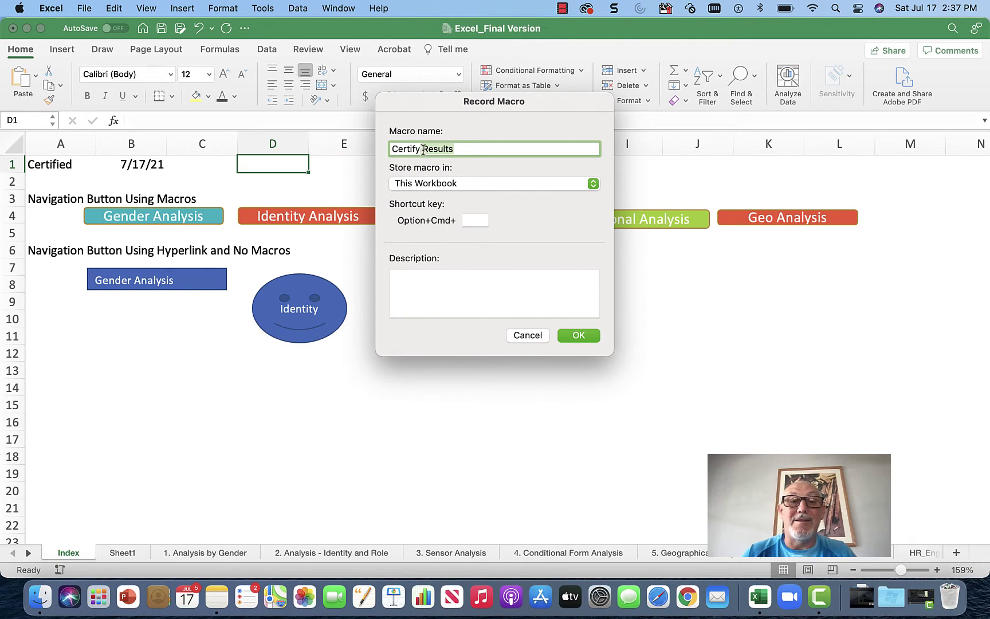
pyautogui.click(422, 149)
pyautogui.press('BackSpace')
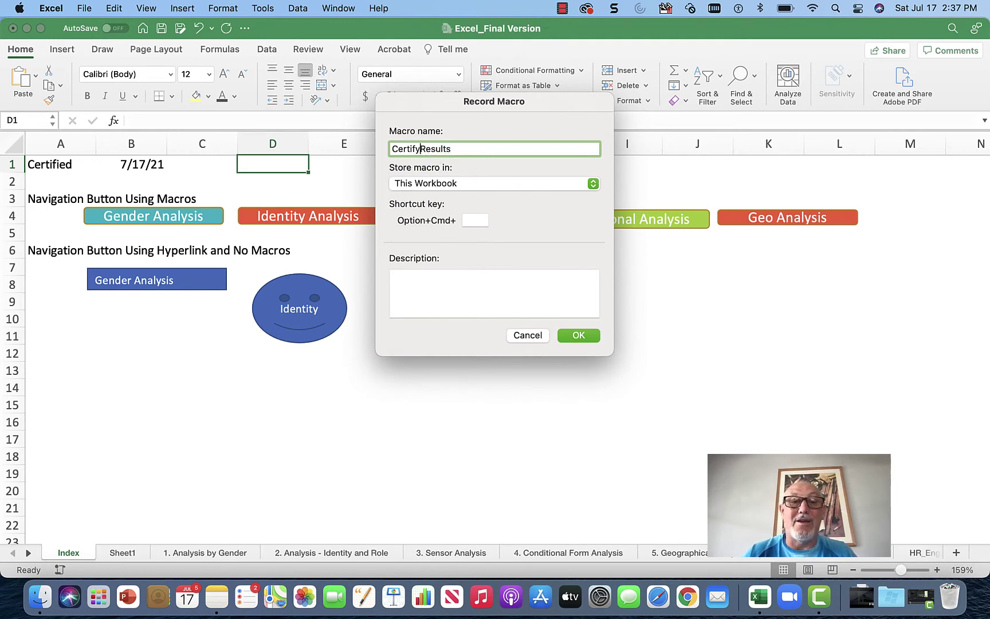
pyautogui.click(579, 336)
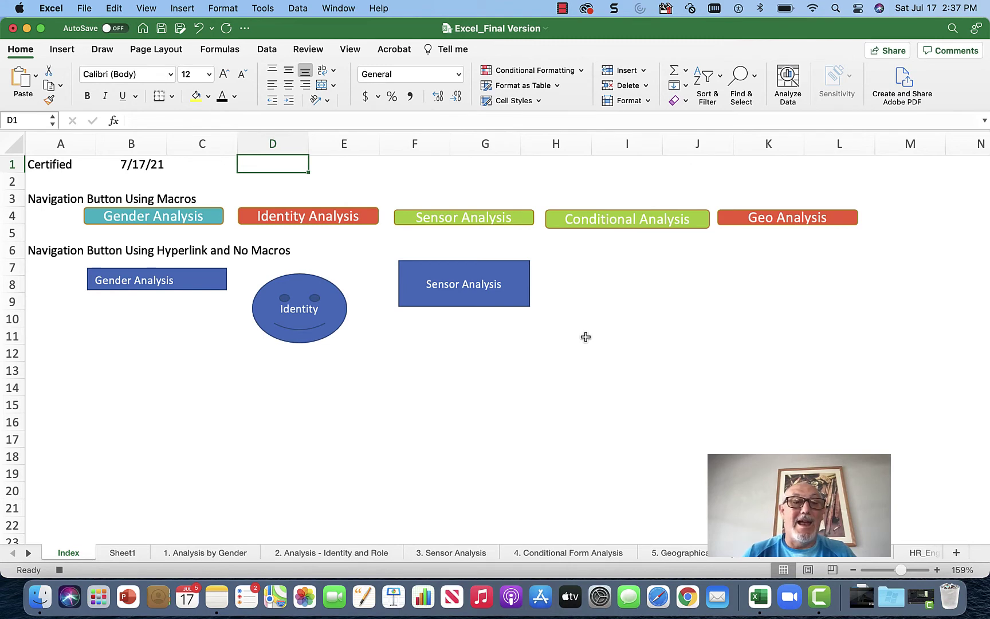
# Copy the date in B1 and paste it into A1 of '1. Analysis by Gender'
pyautogui.click(165, 165)
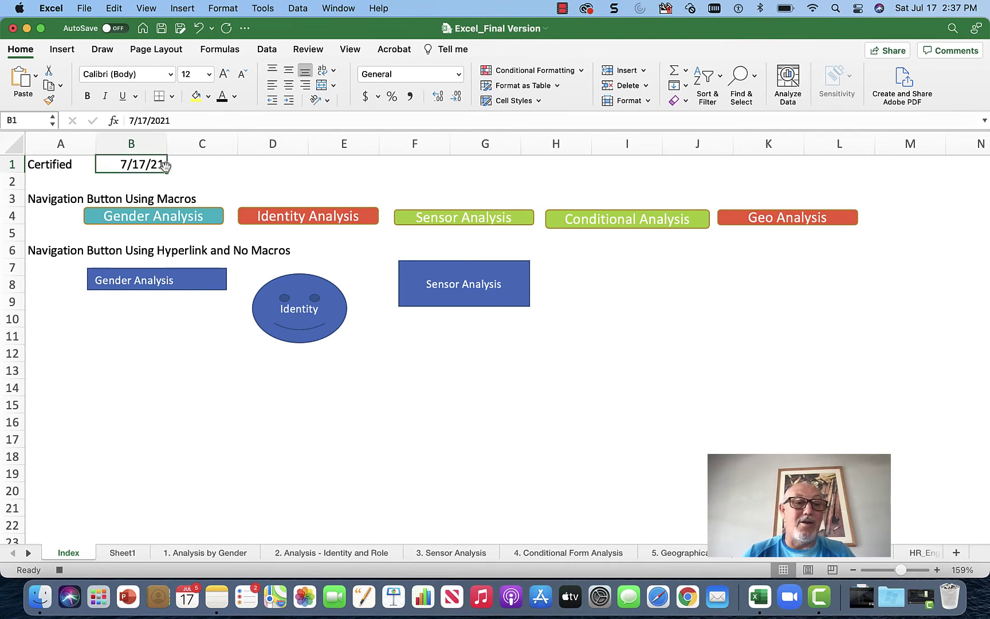
pyautogui.press('super+c')
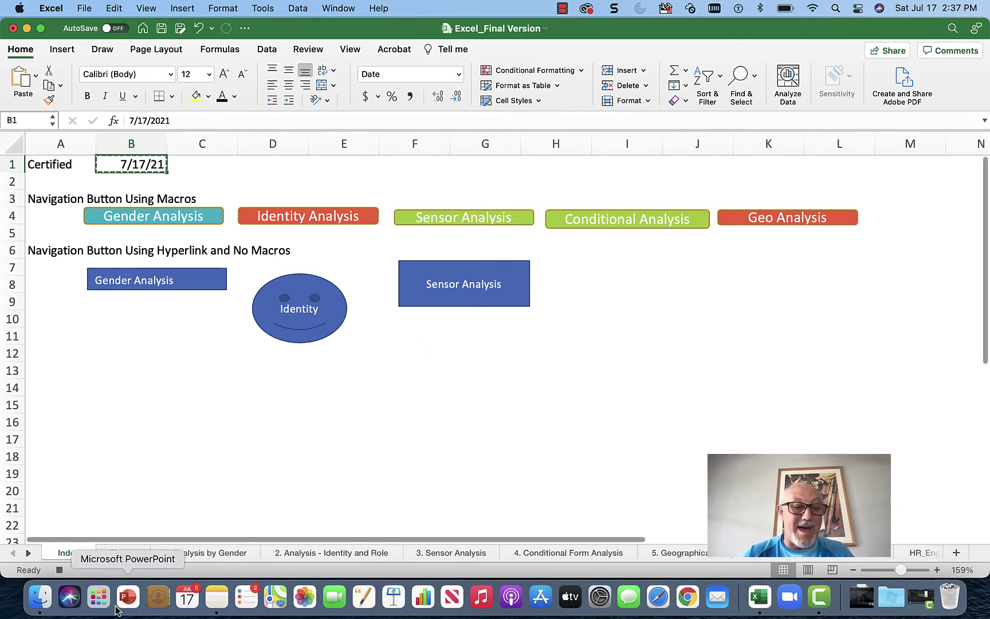
pyautogui.click(195, 551)
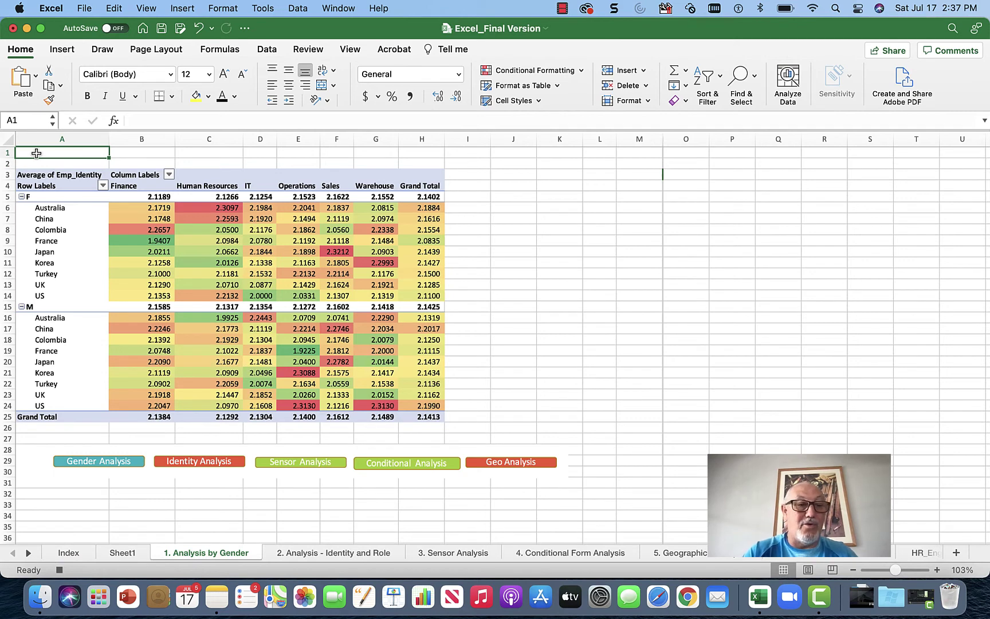
pyautogui.press('super+v')
pyautogui.press('Escape')
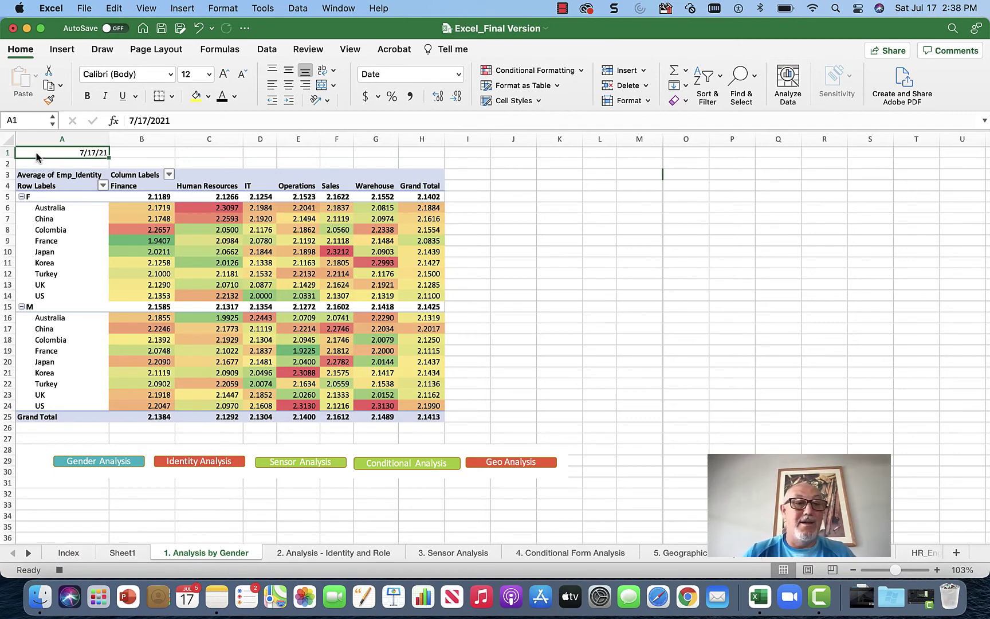
# Paste the 7/17/21 date into A1 of '2. Analysis - Identity and Role'
pyautogui.click(313, 563)
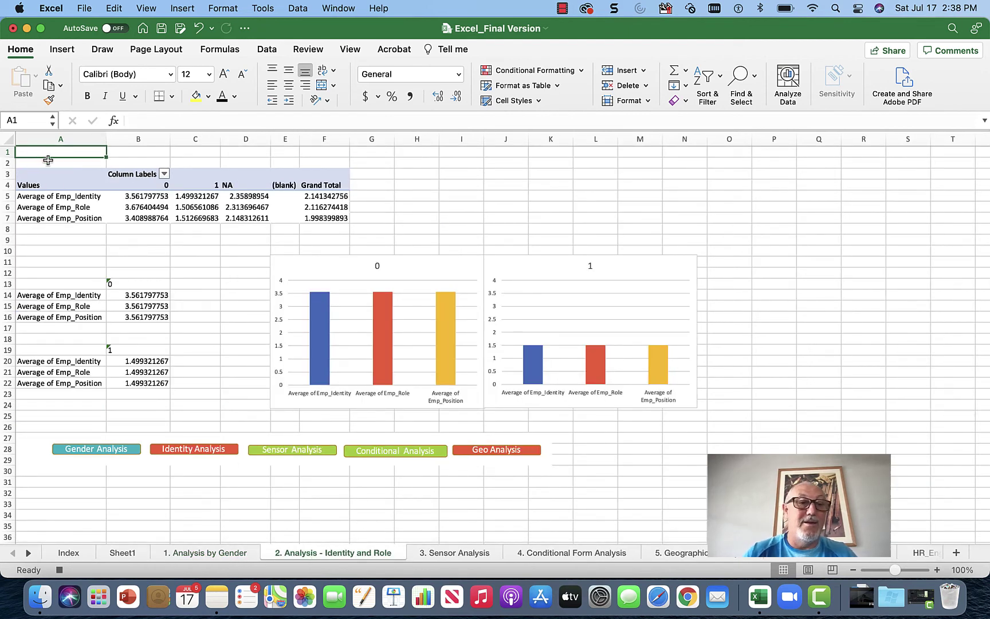
pyautogui.moveTo(131, 151); pyautogui.dragTo(75, 152)
pyautogui.click(74, 152)
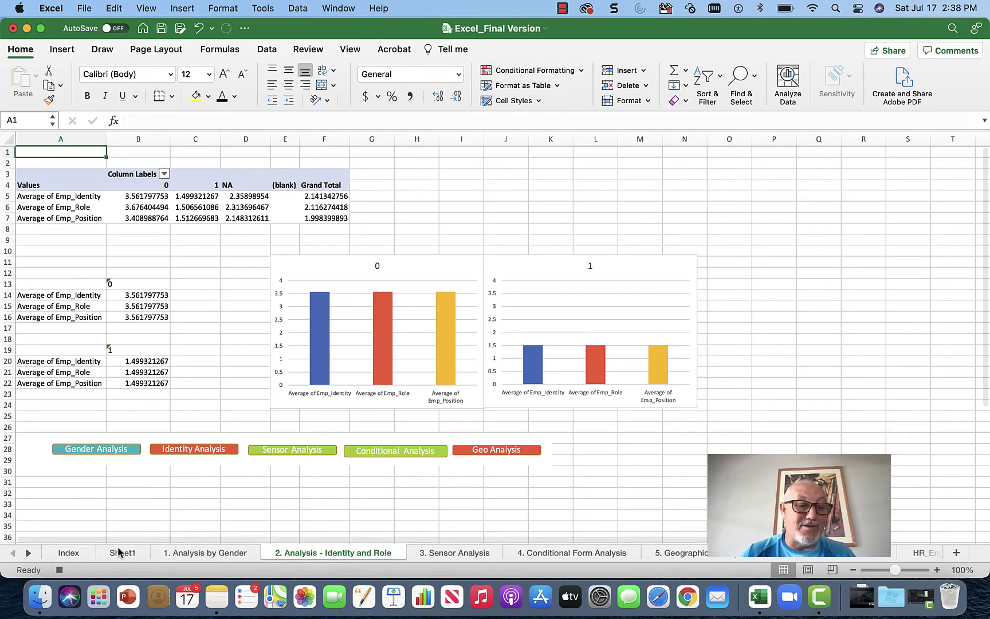
pyautogui.click(67, 551)
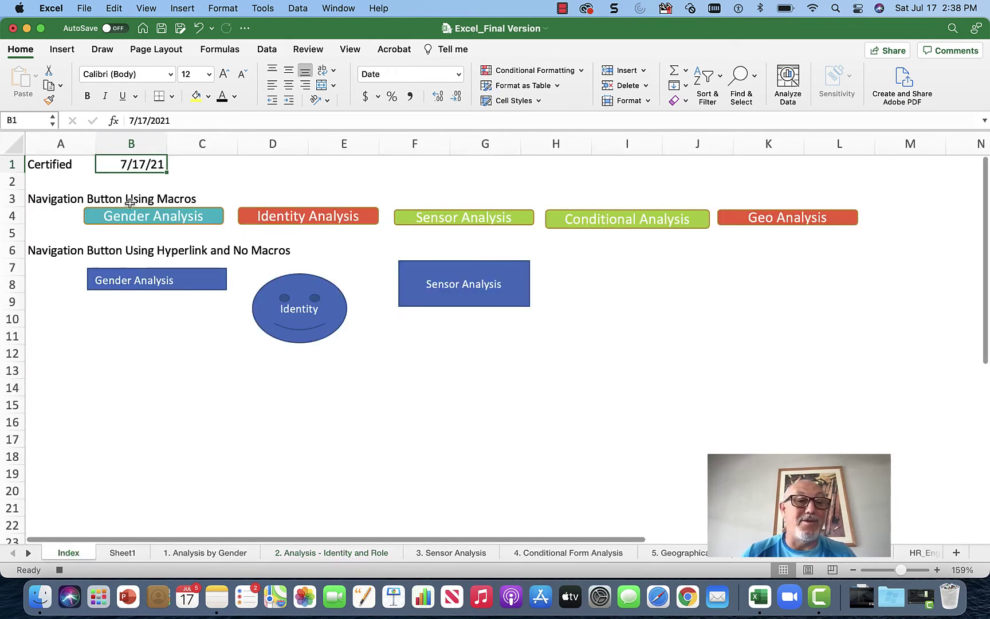
pyautogui.press('super+c')
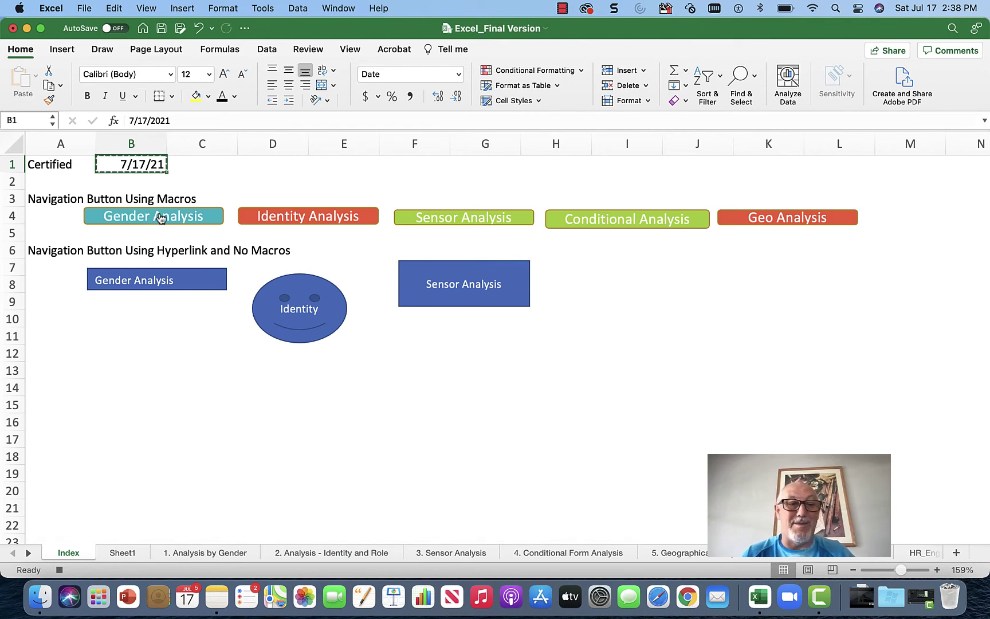
pyautogui.click(301, 552)
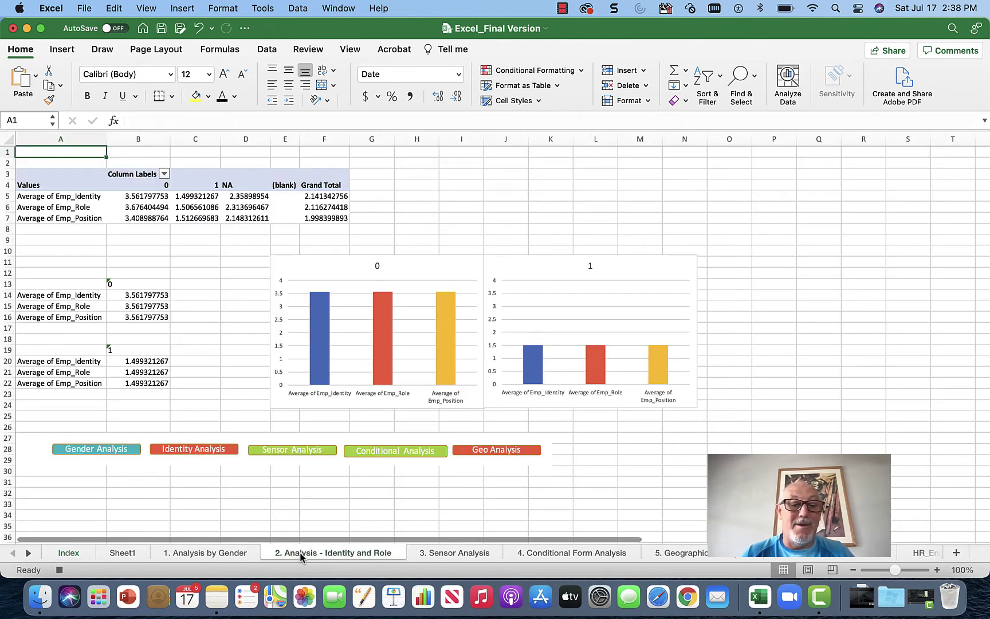
pyautogui.press('super+v')
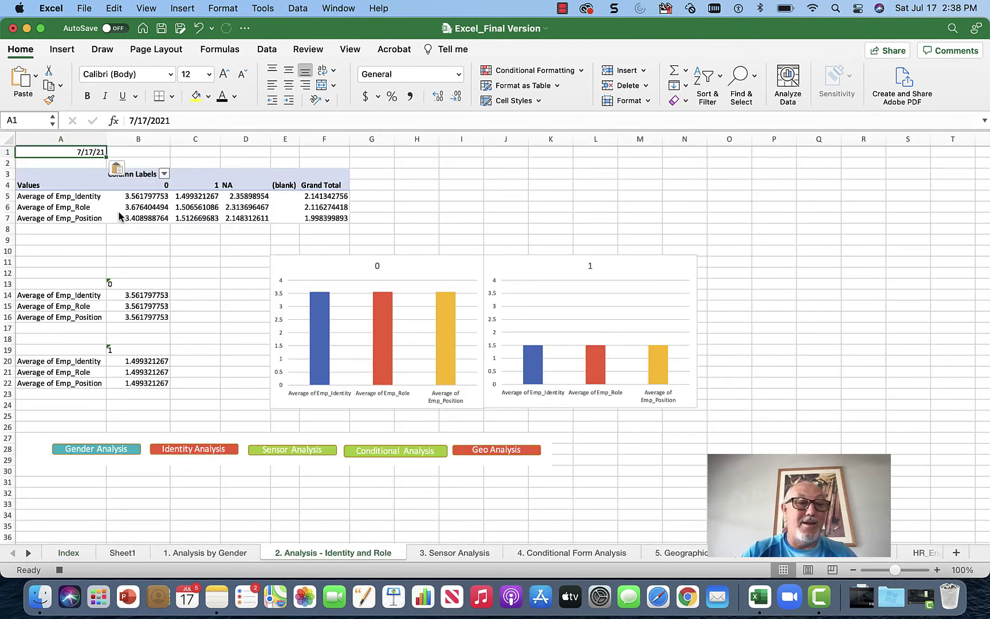
pyautogui.press('Escape')
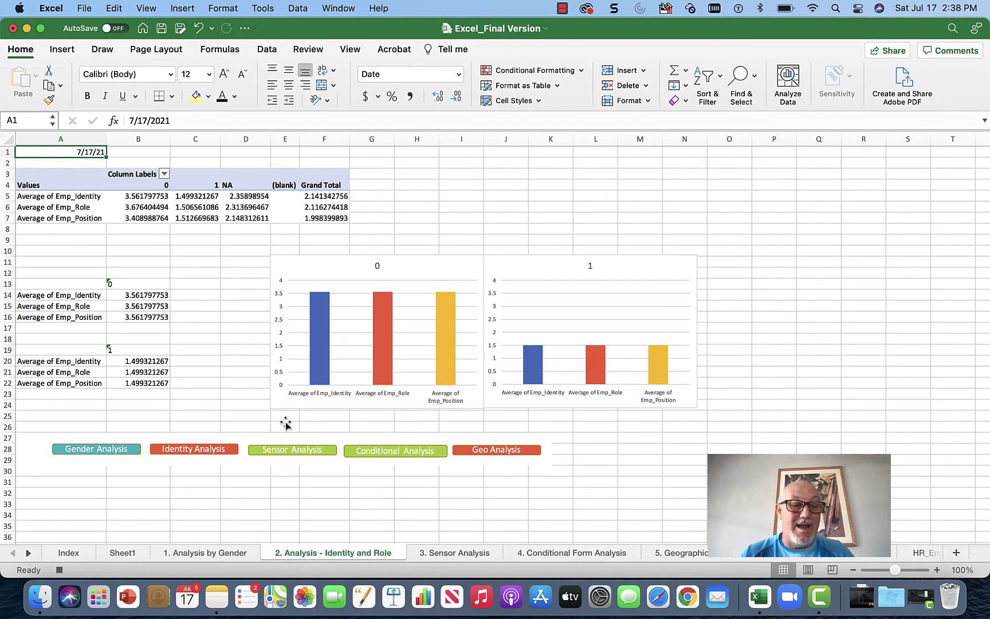
# Return to the Index sheet and stop the CertifyResults recording
pyautogui.click(86, 554)
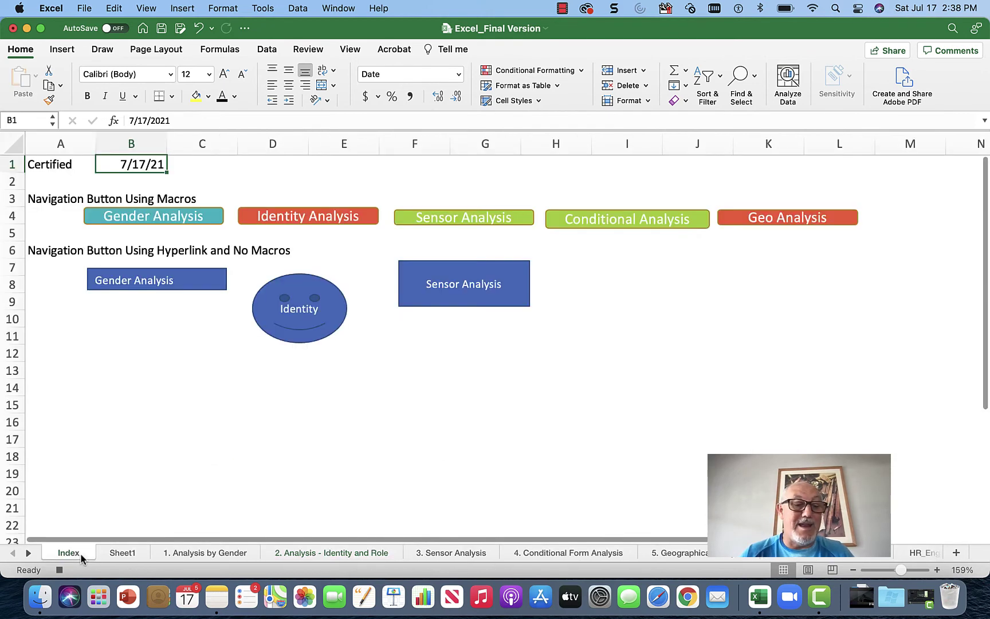
pyautogui.click(197, 164)
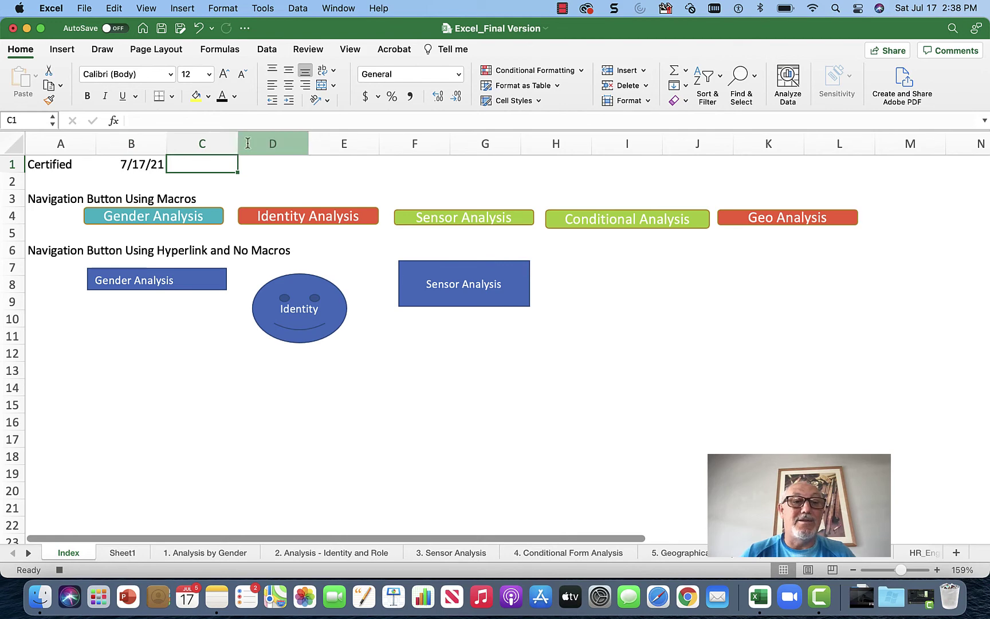
pyautogui.click(252, 8)
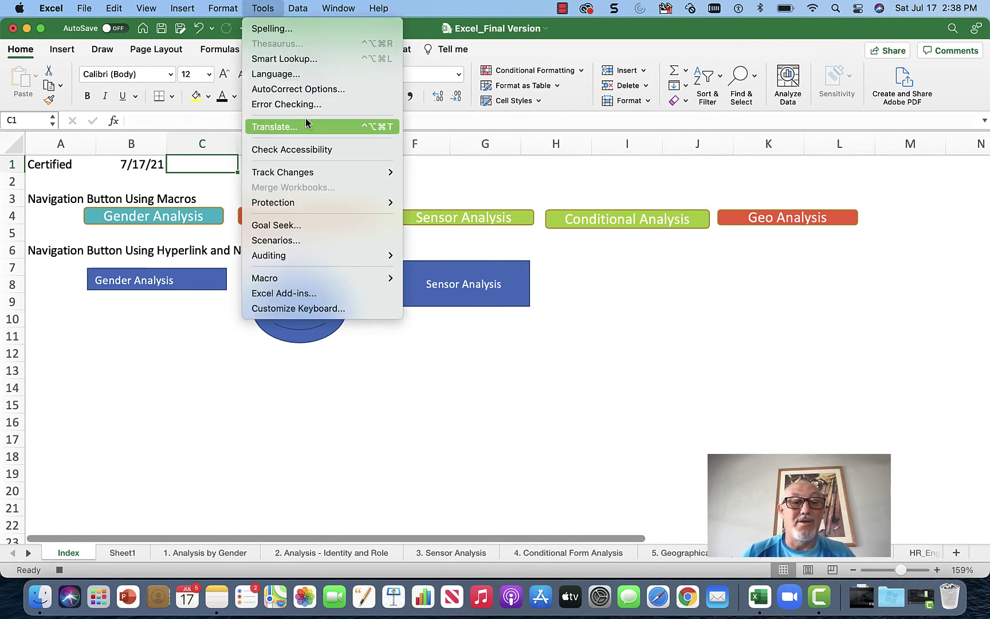
pyautogui.moveTo(325, 283)
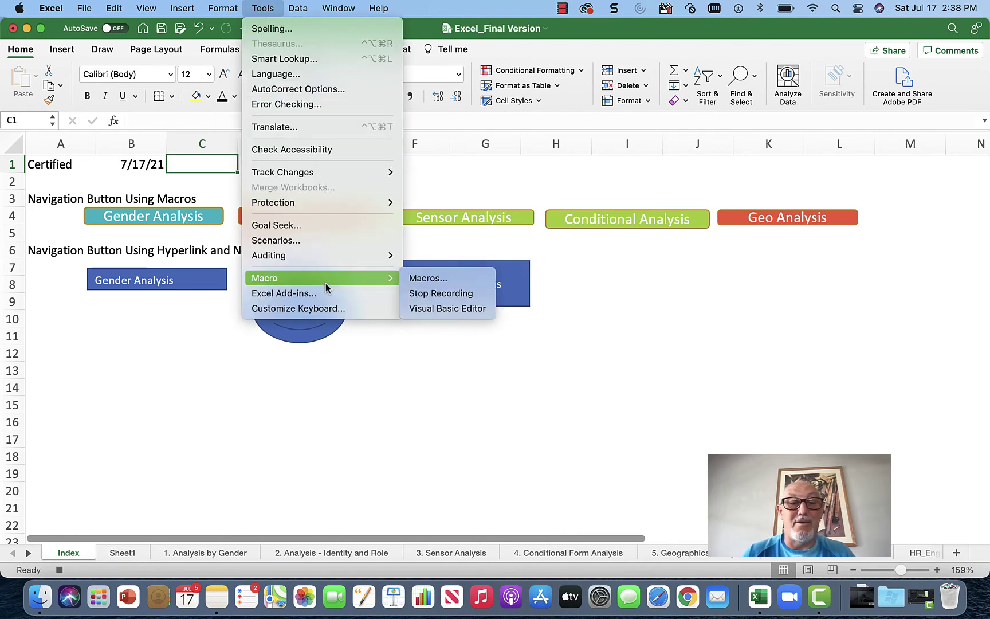
pyautogui.click(421, 293)
pyautogui.click(379, 170)
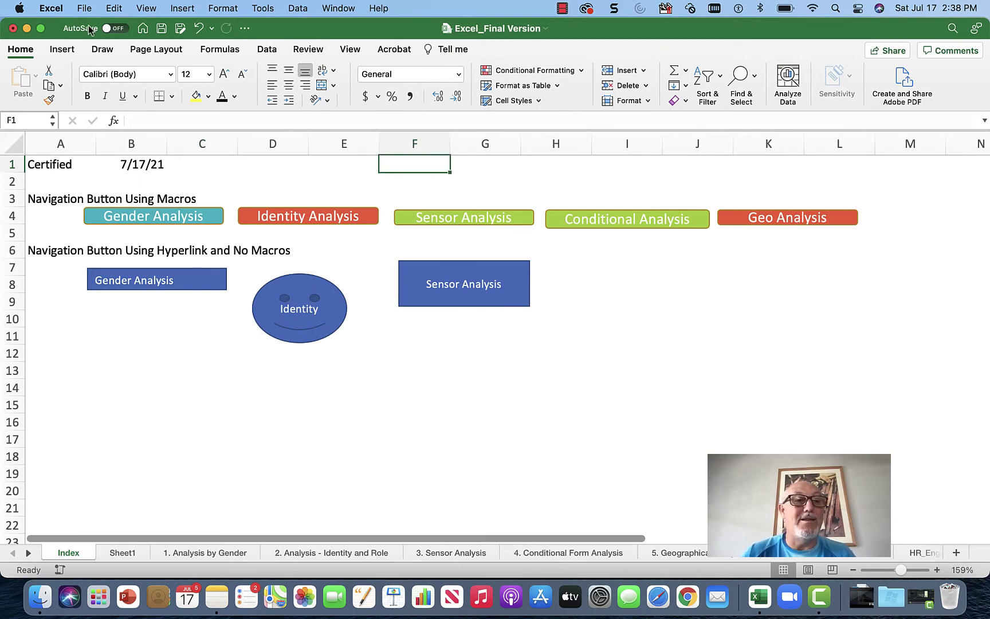
# Draw a blue rectangle shape across cells C1 to E2 beside the certified date
pyautogui.click(190, 11)
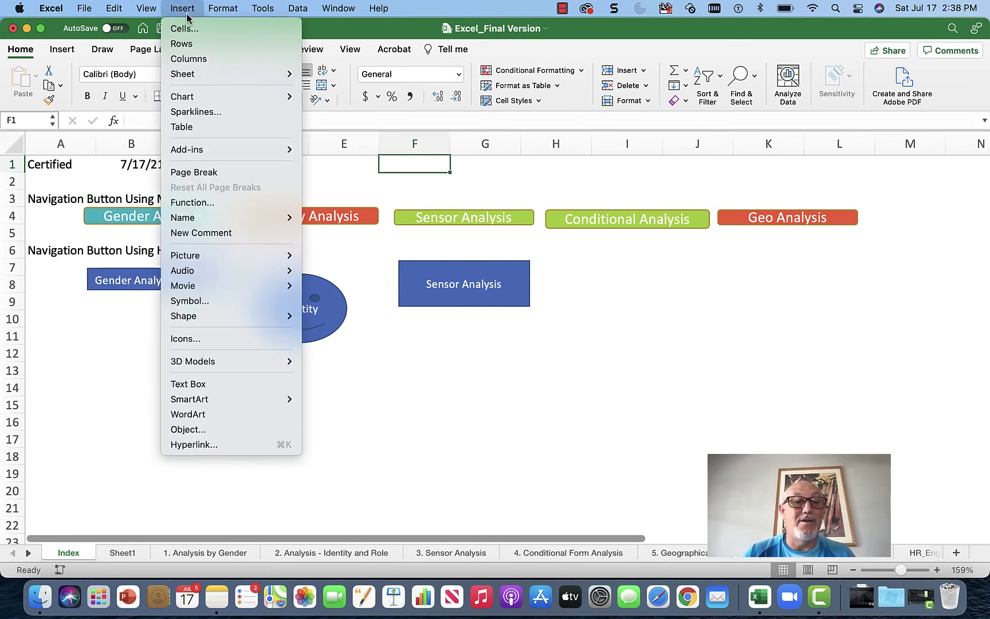
pyautogui.moveTo(114, 8)
pyautogui.click(51, 54)
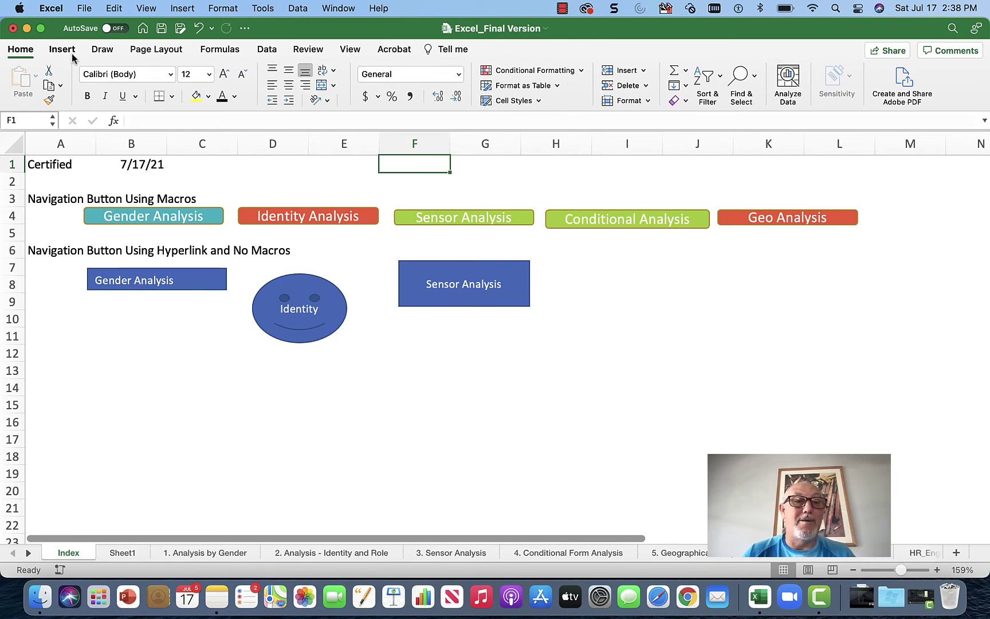
pyautogui.click(62, 51)
pyautogui.click(62, 50)
pyautogui.click(62, 51)
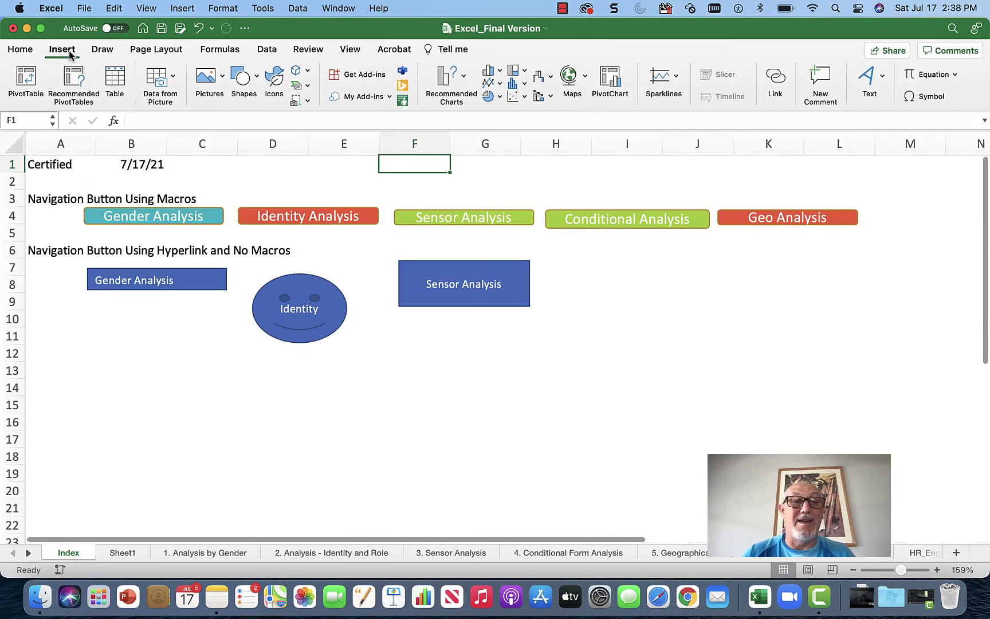
pyautogui.click(258, 85)
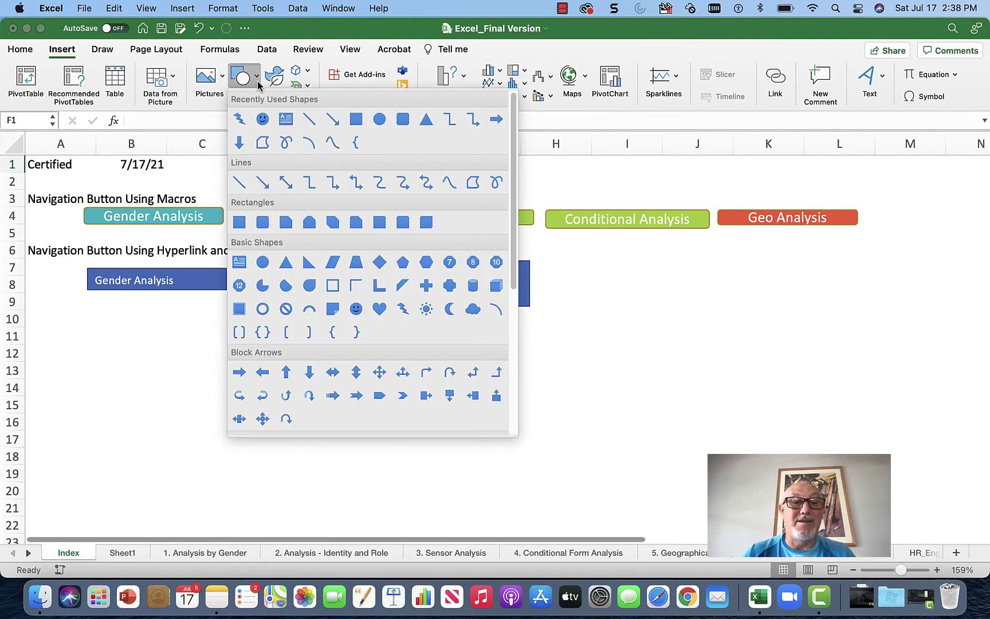
pyautogui.click(378, 120)
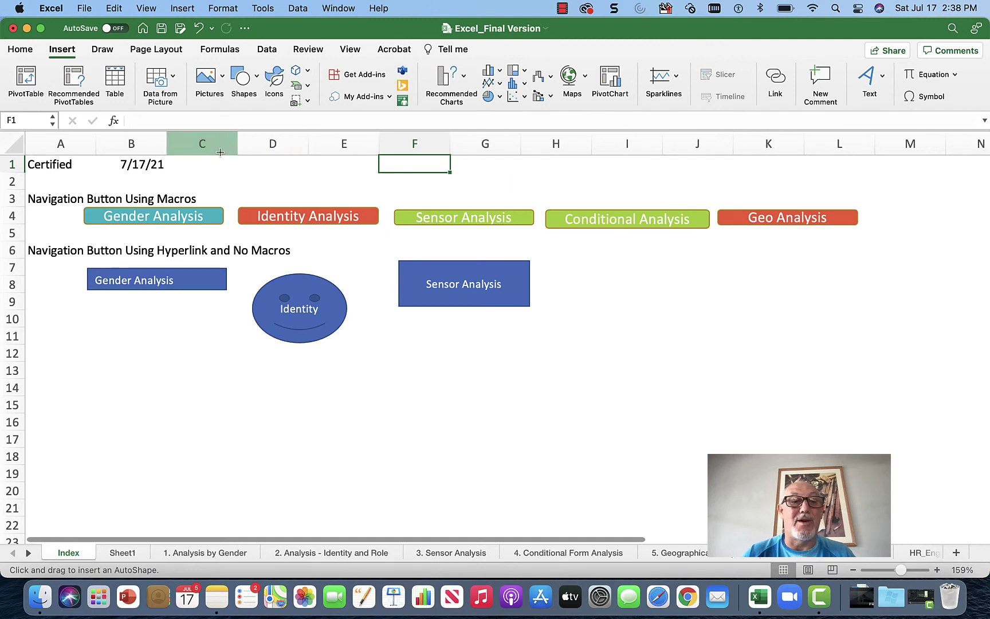
pyautogui.moveTo(204, 162); pyautogui.dragTo(316, 181)
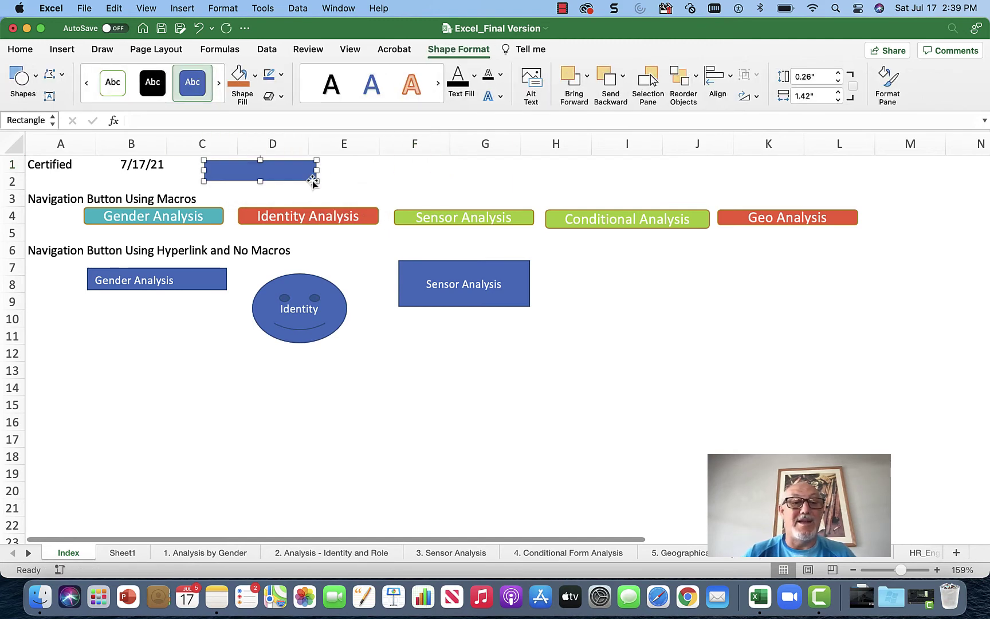
# Give the rectangle the text label 'Certify Results'
pyautogui.rightClick(294, 171)
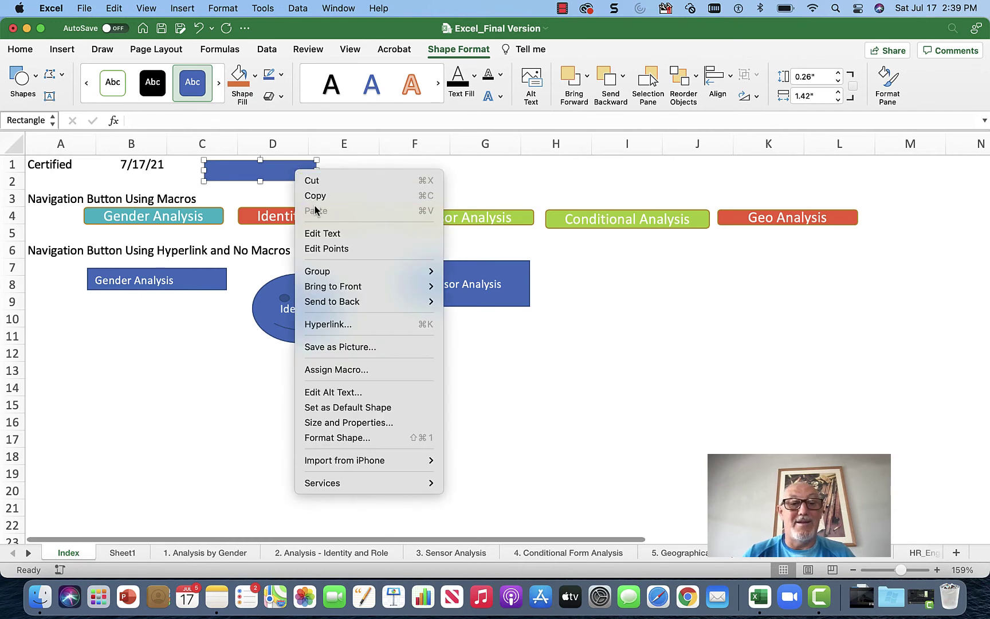
pyautogui.click(321, 232)
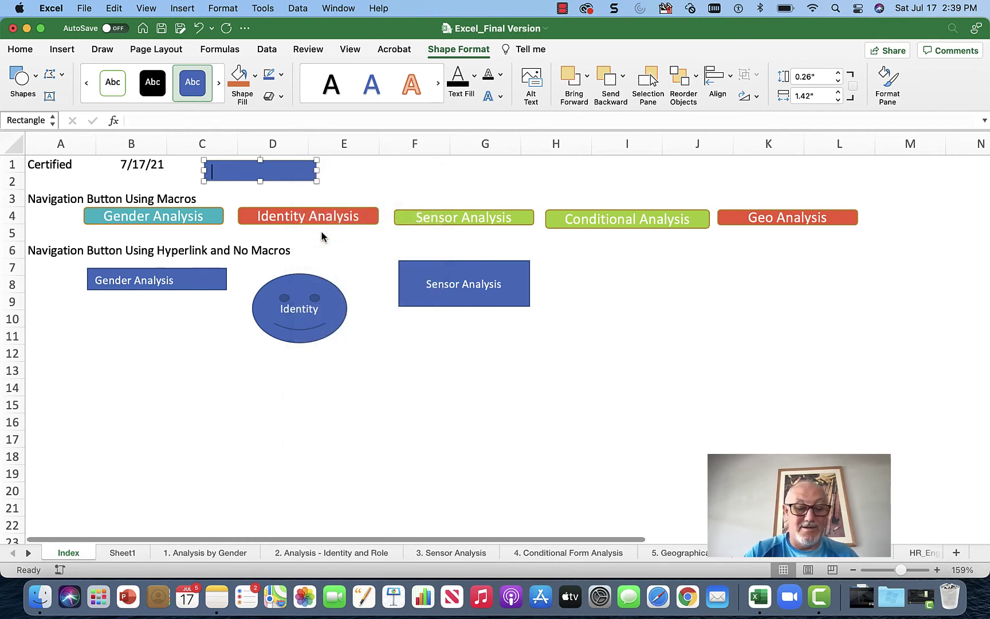
pyautogui.write('Certify')
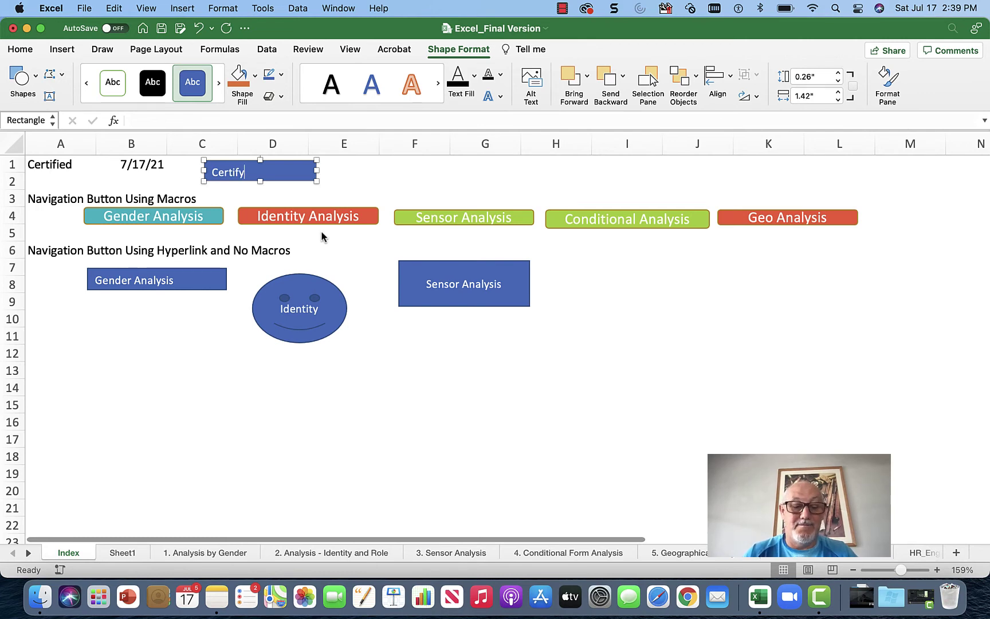
pyautogui.write(' Results')
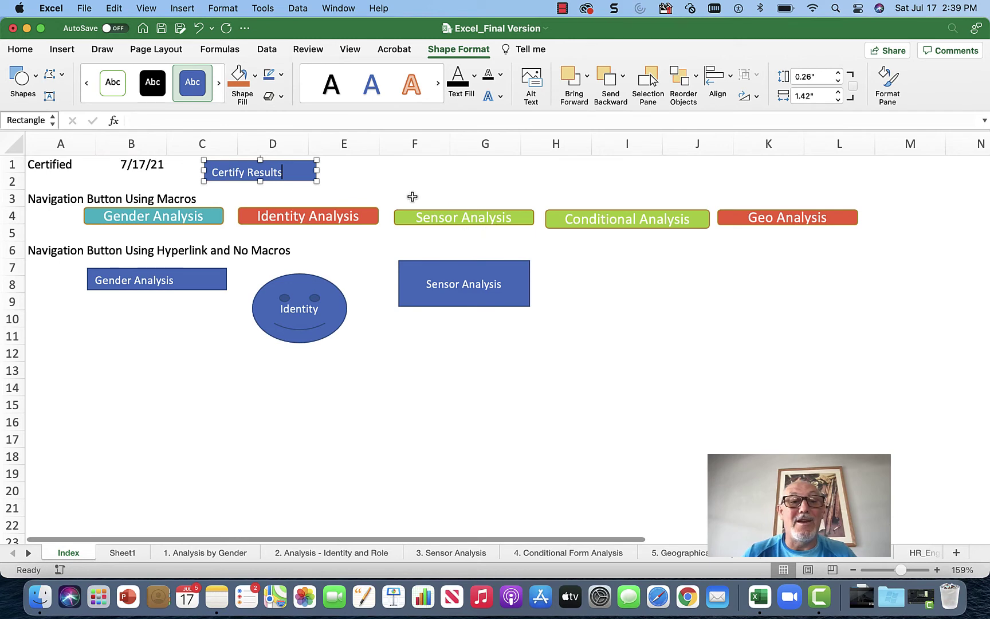
pyautogui.click(389, 178)
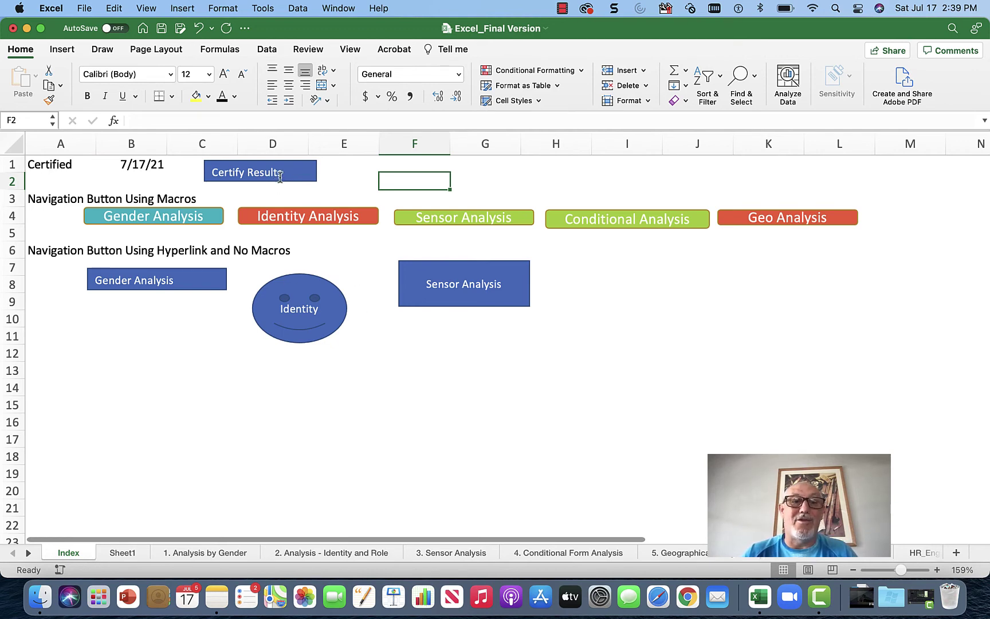
# Assign the CertifyResults macro to the Certify Results rectangle
pyautogui.rightClick(302, 173)
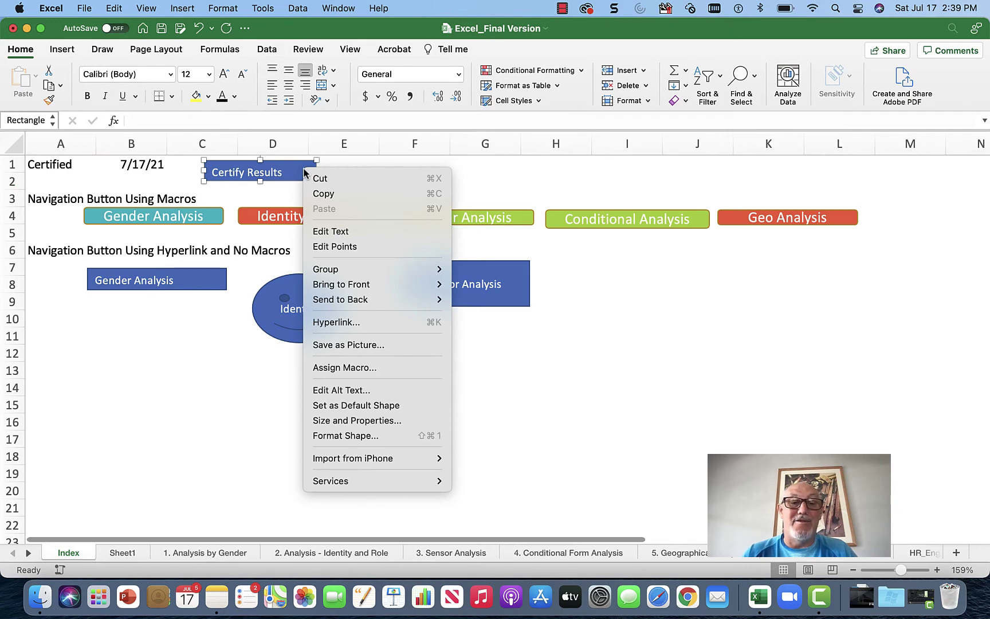
pyautogui.click(357, 367)
pyautogui.scroll(-1, 458, 188)
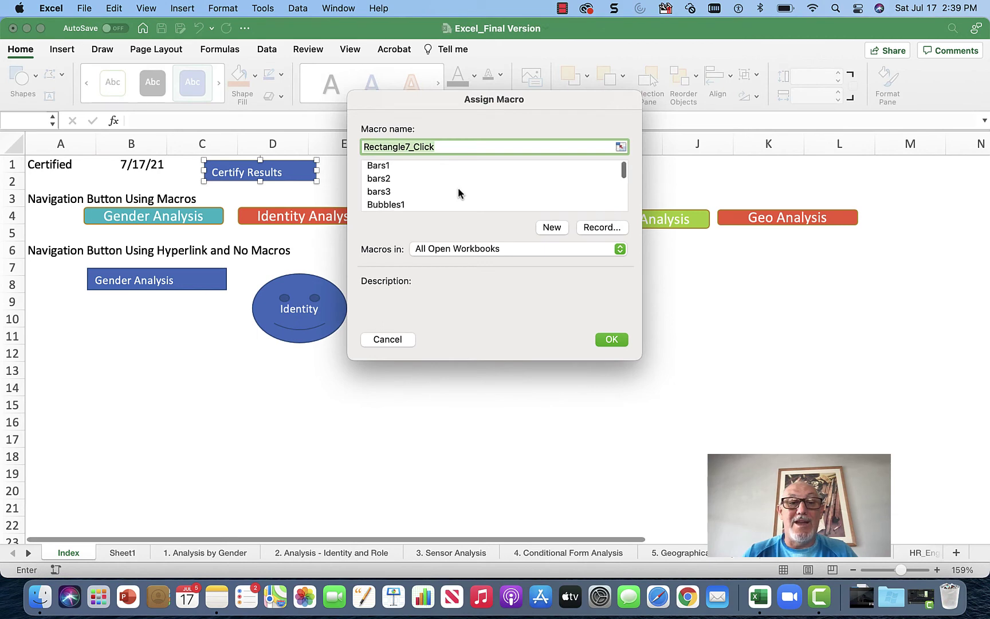
pyautogui.scroll(-3, 458, 187)
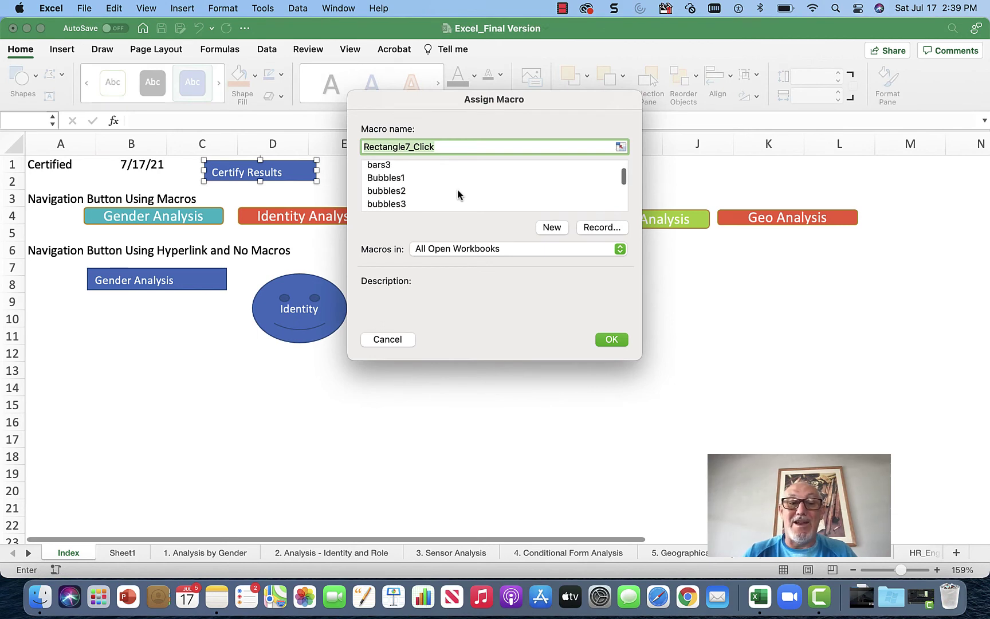
pyautogui.scroll(-2, 456, 193)
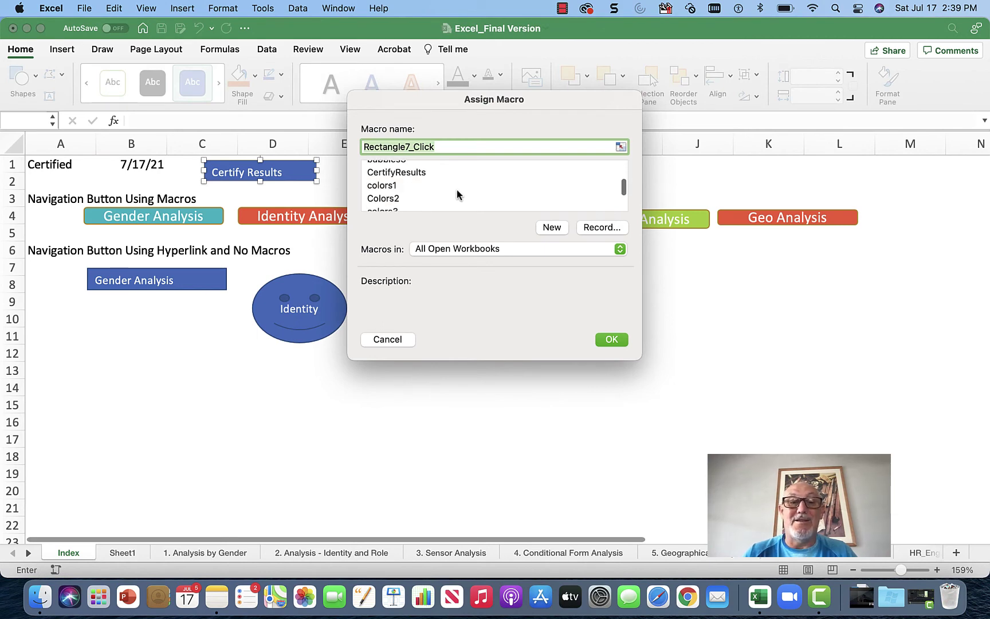
pyautogui.click(421, 173)
pyautogui.click(609, 339)
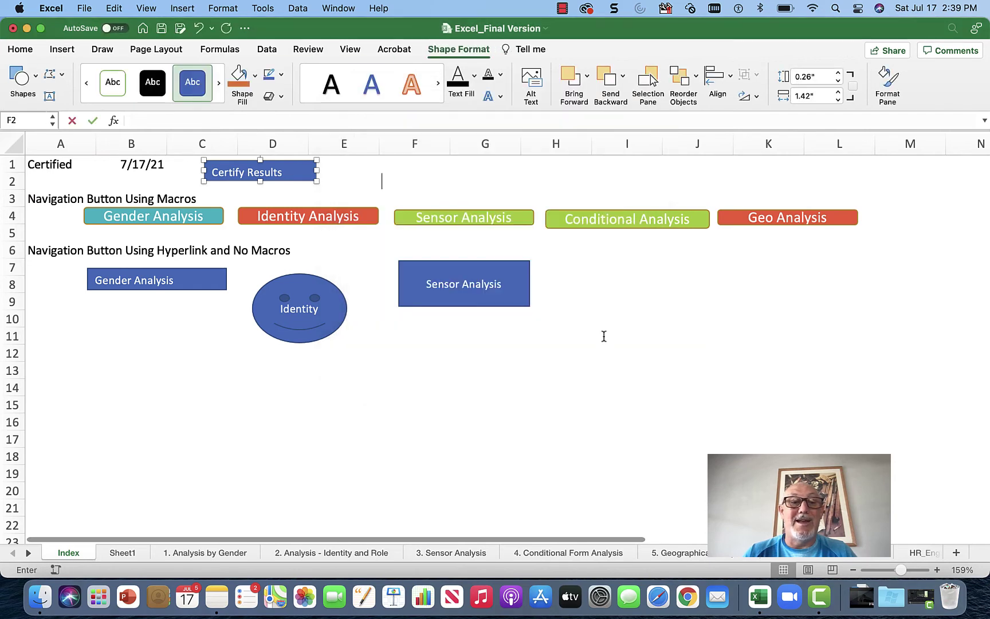
pyautogui.press('Escape')
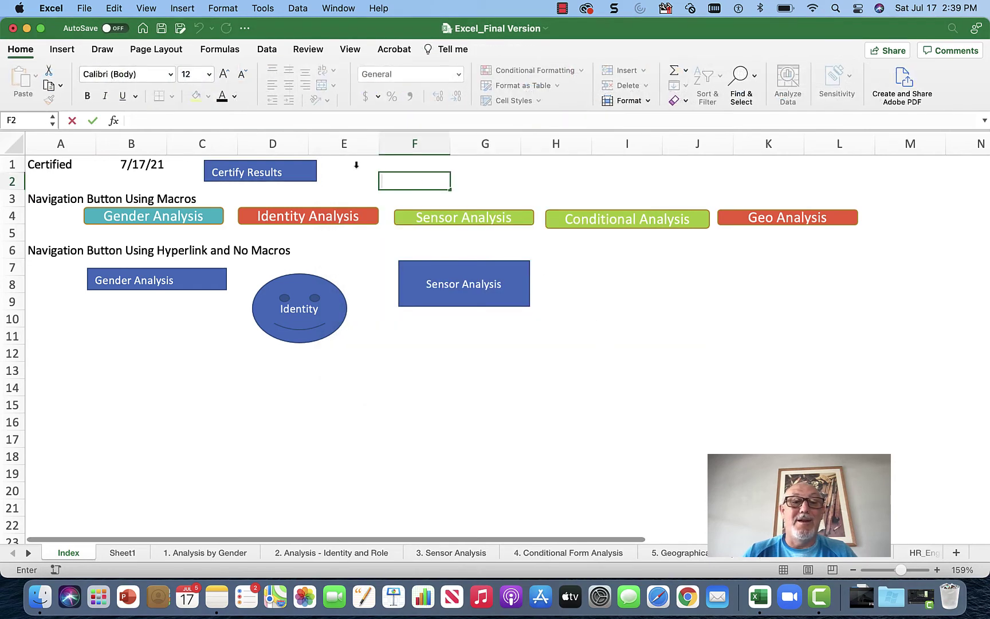
# Run Certify Results, then test that the Gender Analysis button jumps to its sheet
pyautogui.click(278, 180)
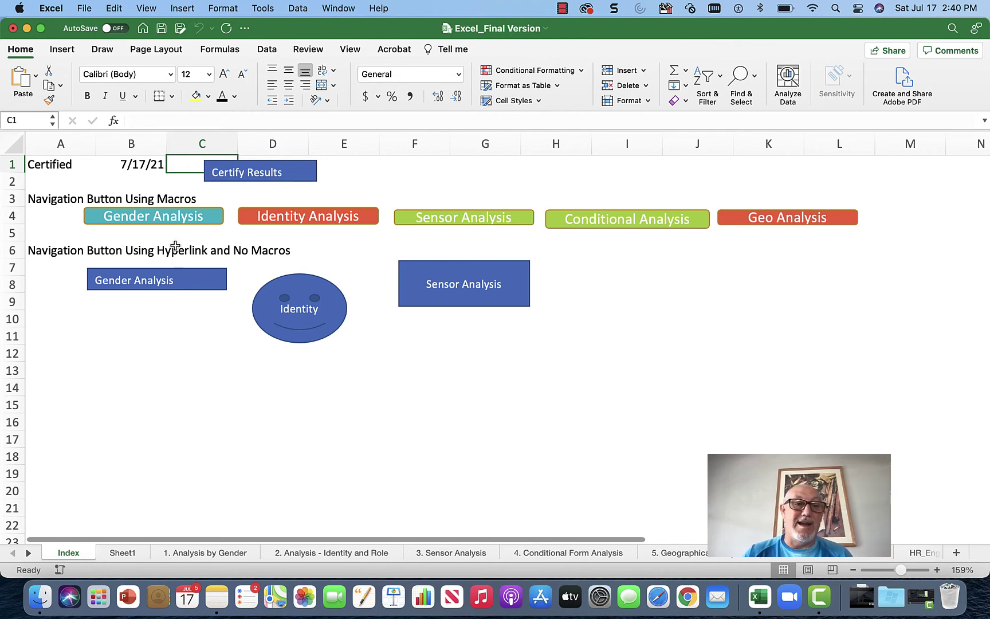
pyautogui.click(147, 220)
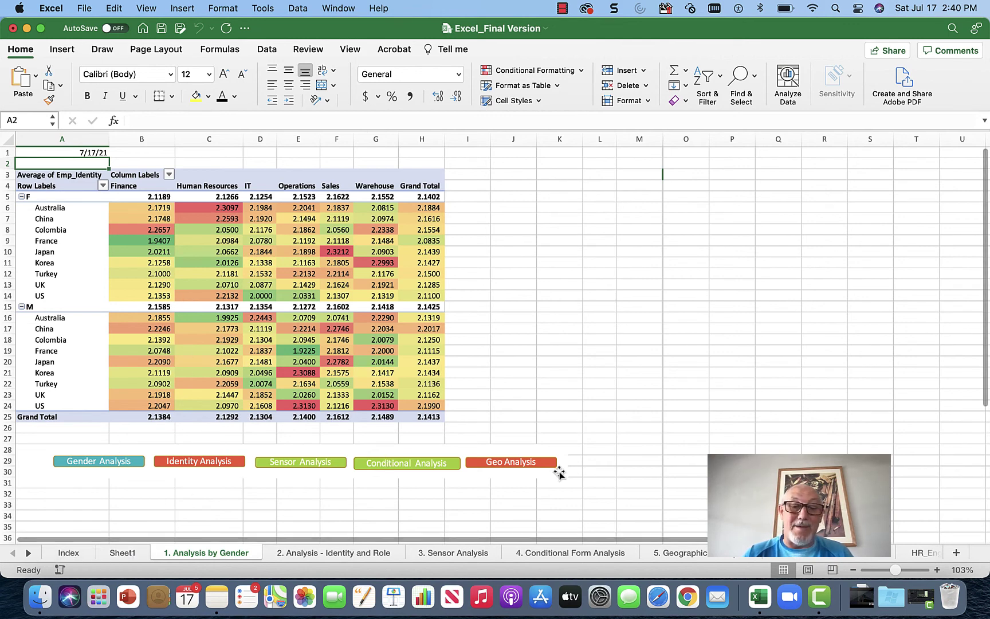
pyautogui.click(79, 555)
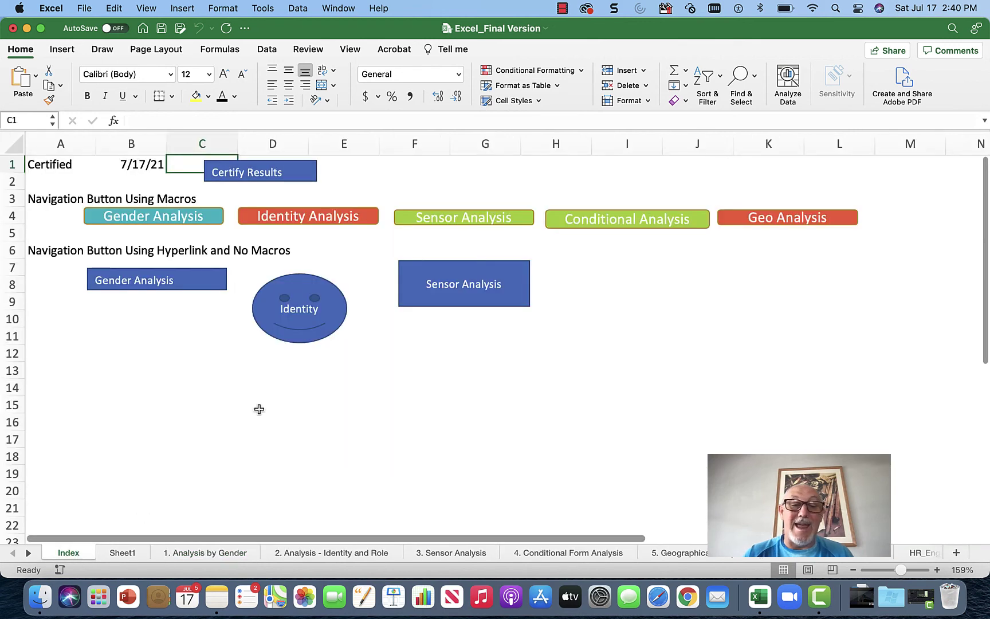
pyautogui.click(204, 354)
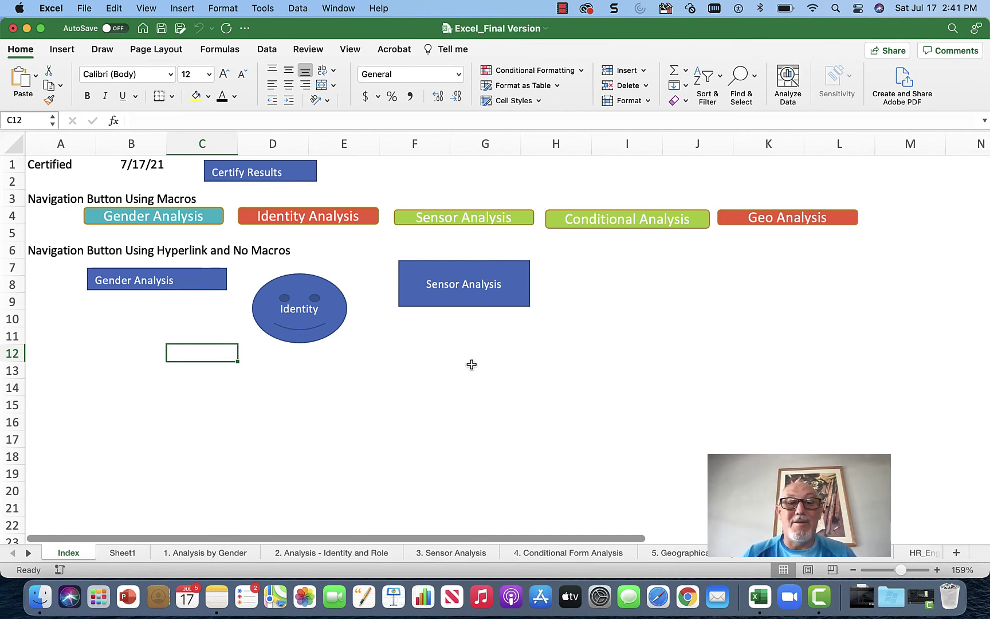
pyautogui.click(472, 363)
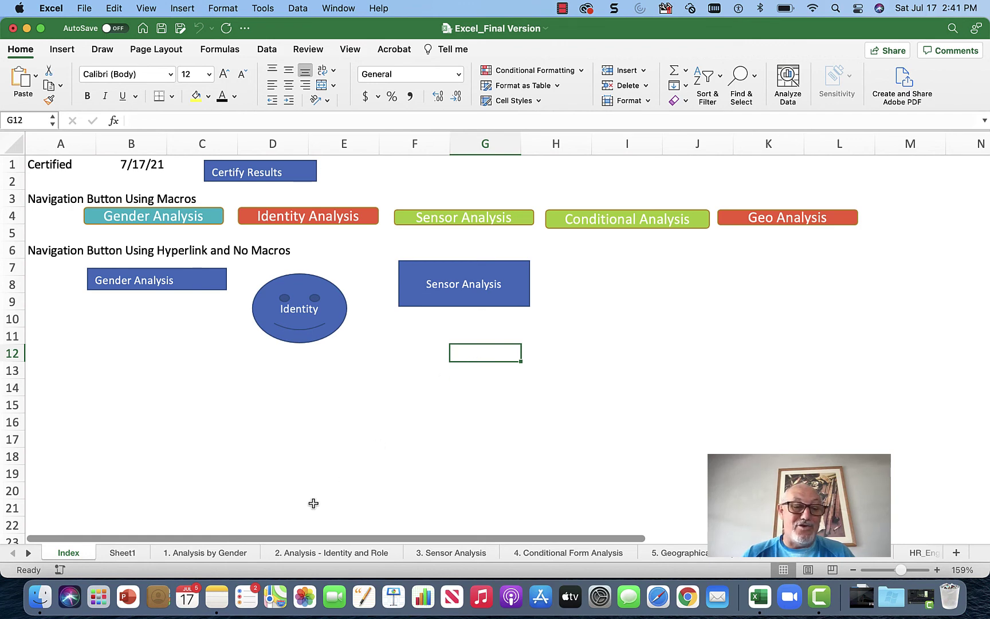
# Rename the '1. Analysis by Gender' sheet to '1. Analysis by Gender2'
pyautogui.click(228, 553)
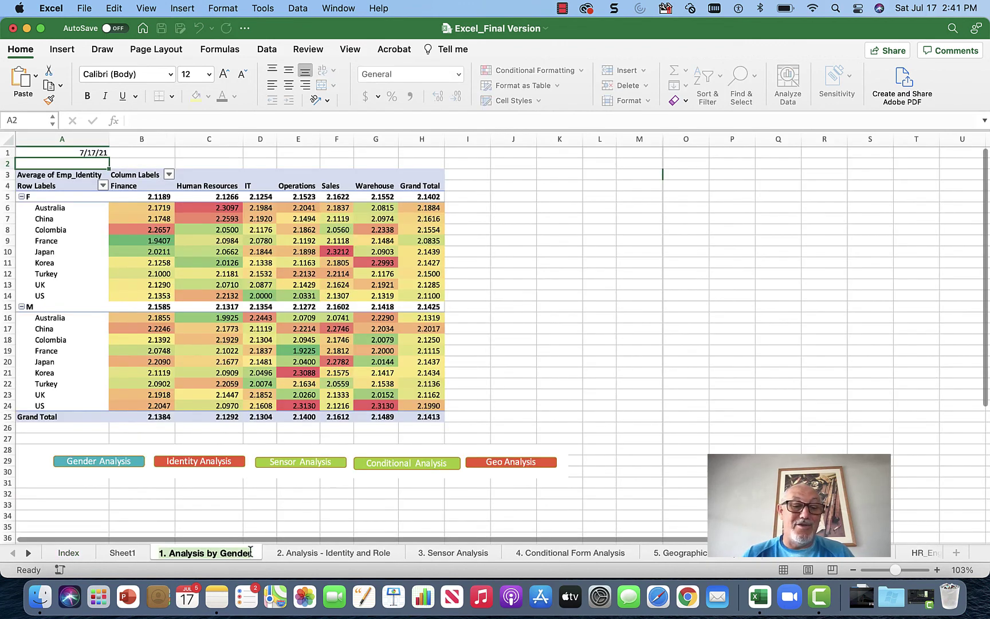
pyautogui.doubleClick(252, 552)
pyautogui.write('2')
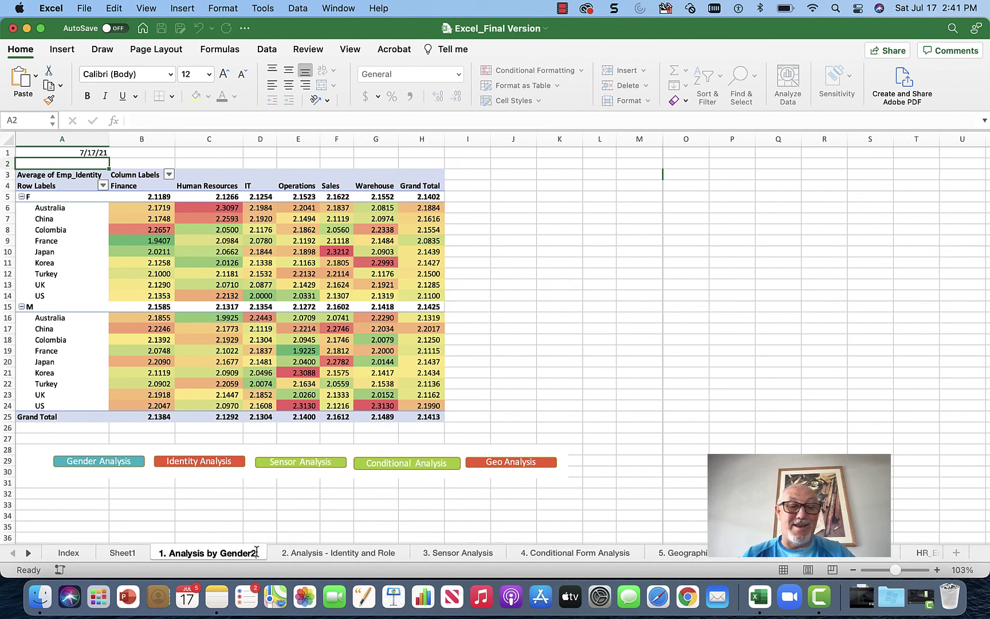
pyautogui.press('Return')
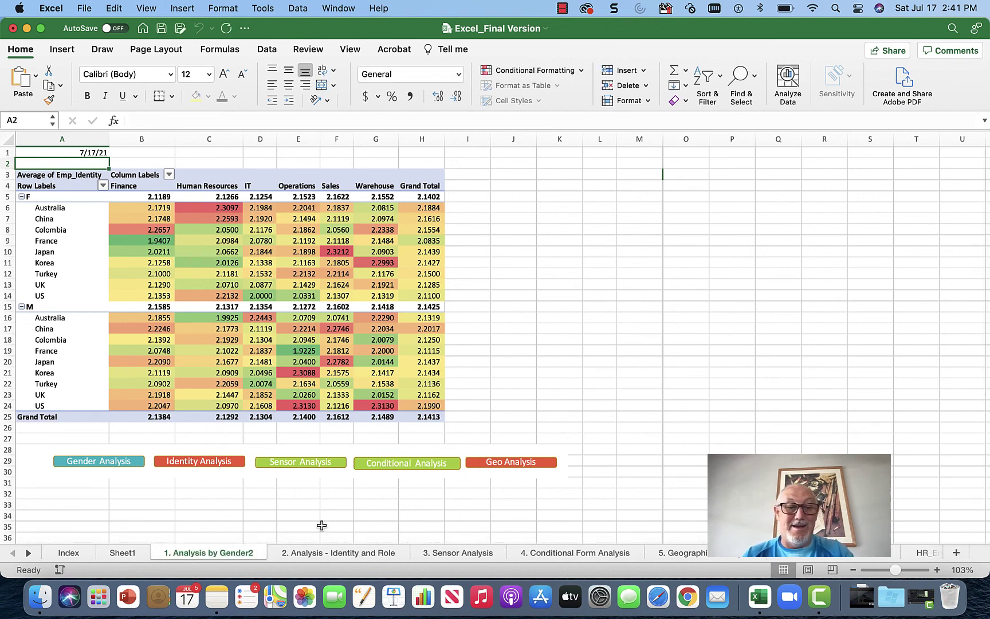
# Test both Gender Analysis buttons on Index and dismiss the reference and run-time errors
pyautogui.click(81, 552)
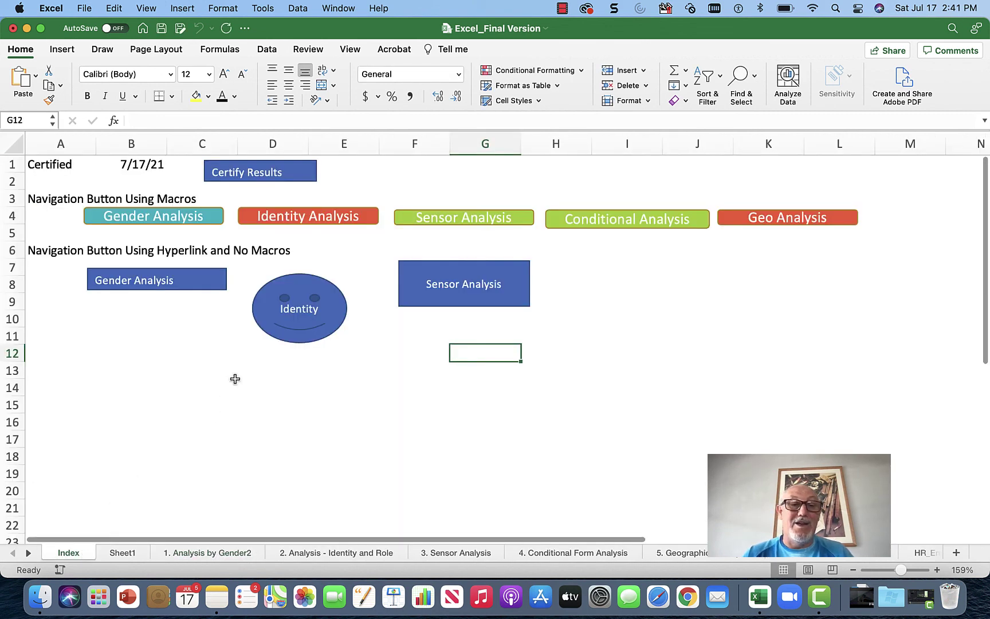
pyautogui.click(170, 284)
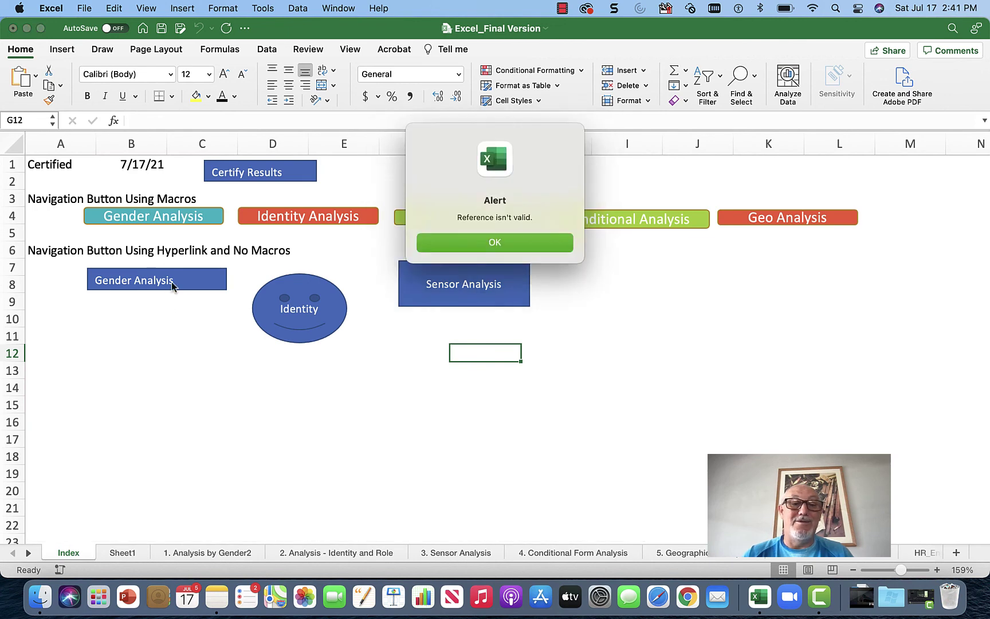
pyautogui.click(523, 242)
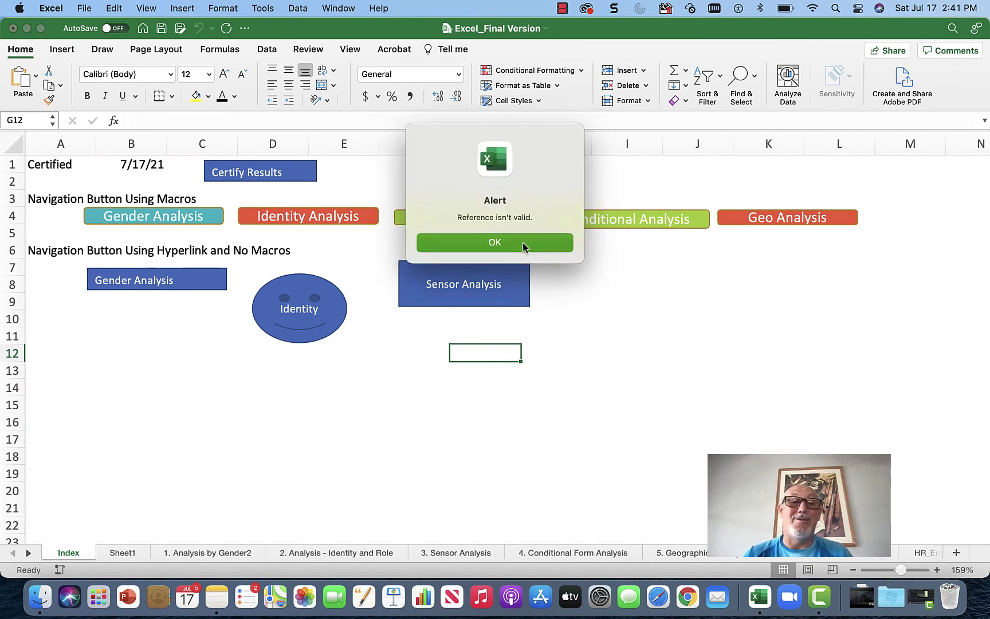
pyautogui.click(180, 218)
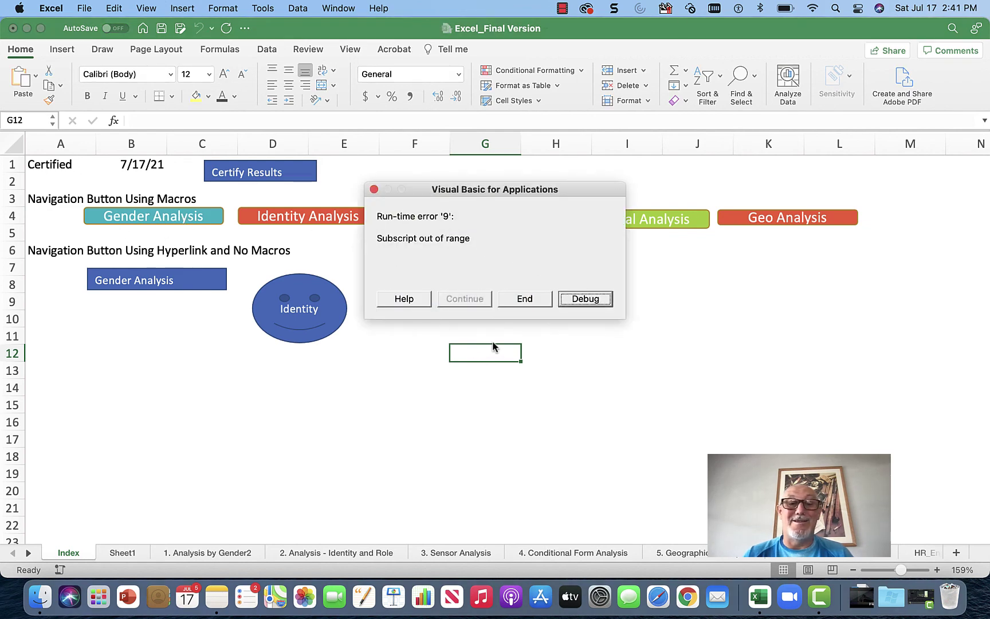
pyautogui.click(525, 299)
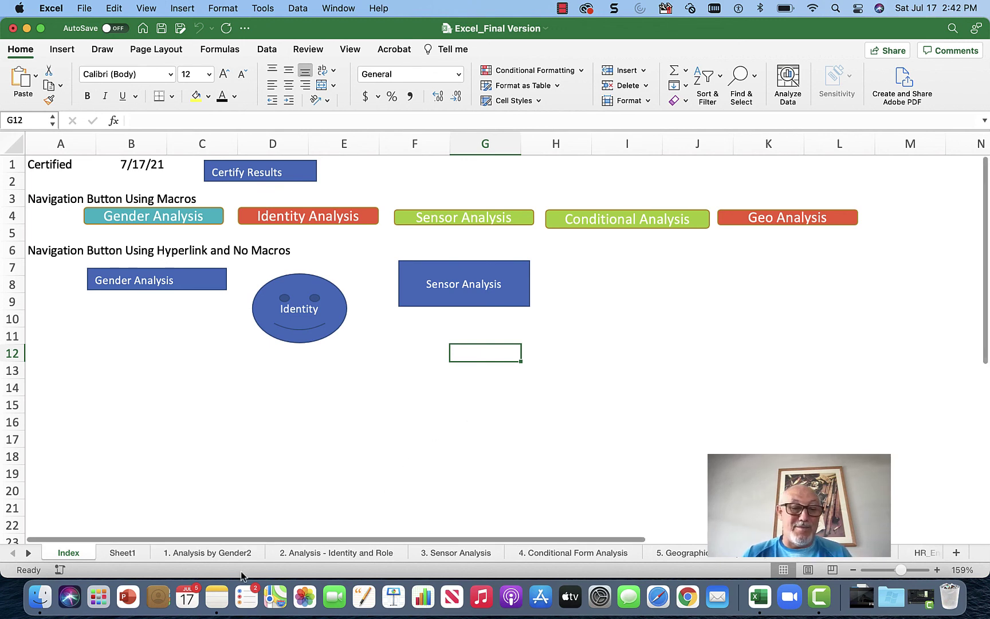
# Rename the '1. Analysis by Gender2' sheet back to '1. Analysis by Gender'
pyautogui.click(223, 552)
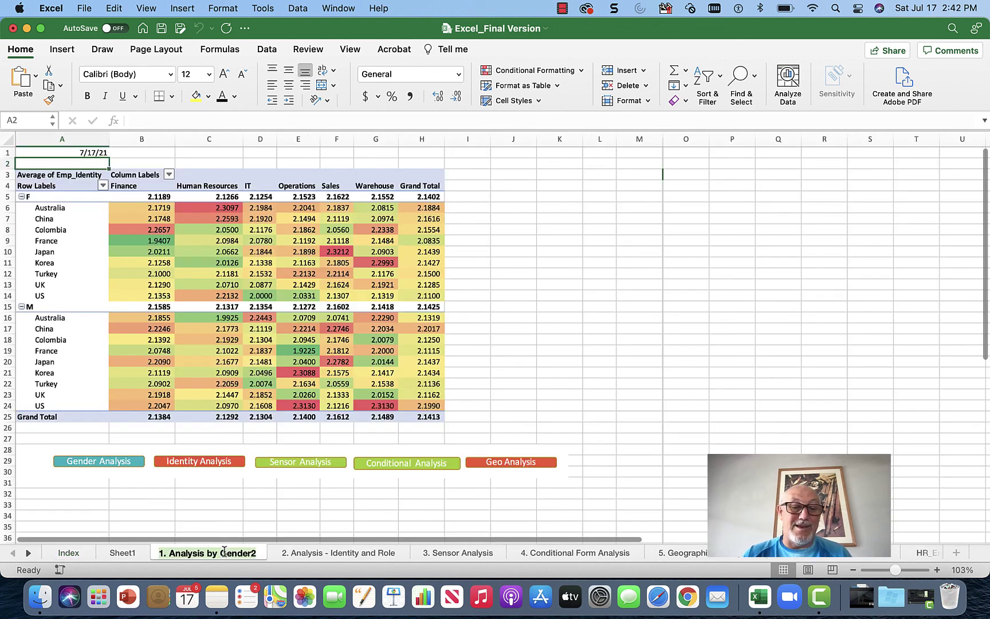
pyautogui.doubleClick(258, 552)
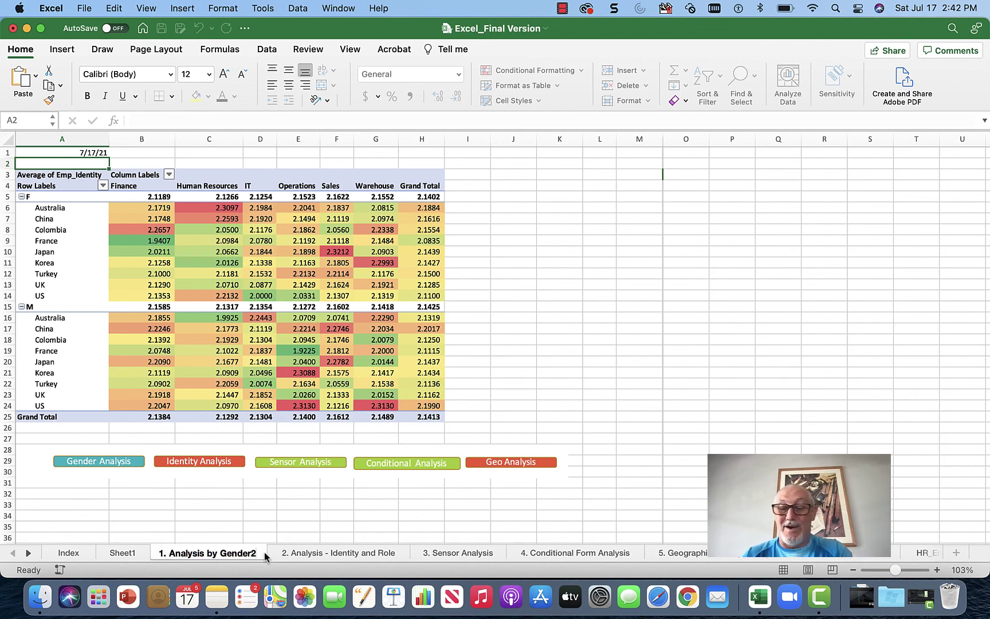
pyautogui.press('BackSpace')
pyautogui.press('Return')
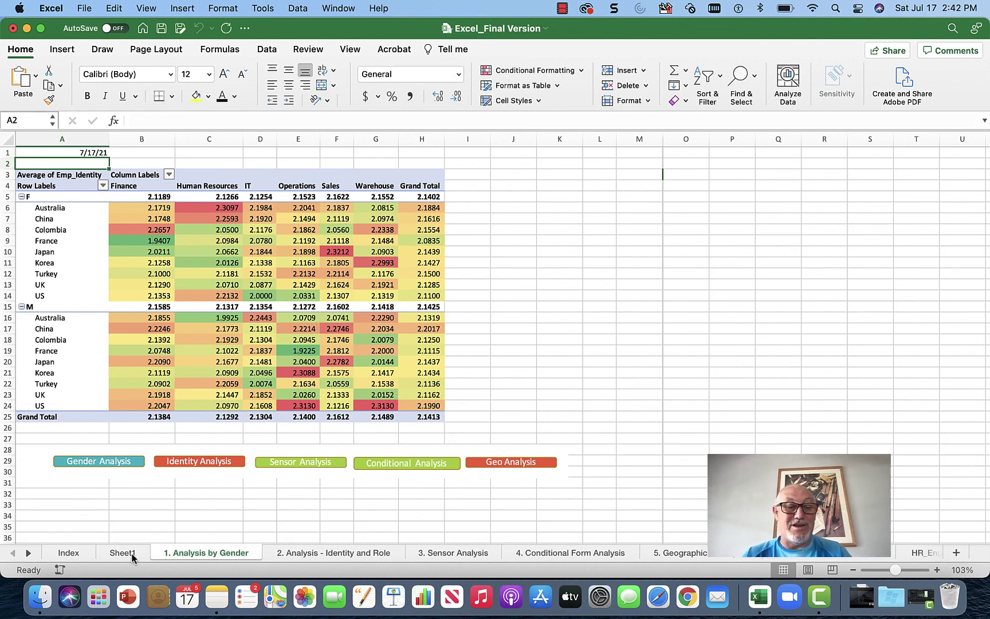
# From Index, confirm the Gender Analysis hyperlink shape reaches the renamed sheet, then return to Index
pyautogui.click(80, 556)
pyautogui.click(289, 393)
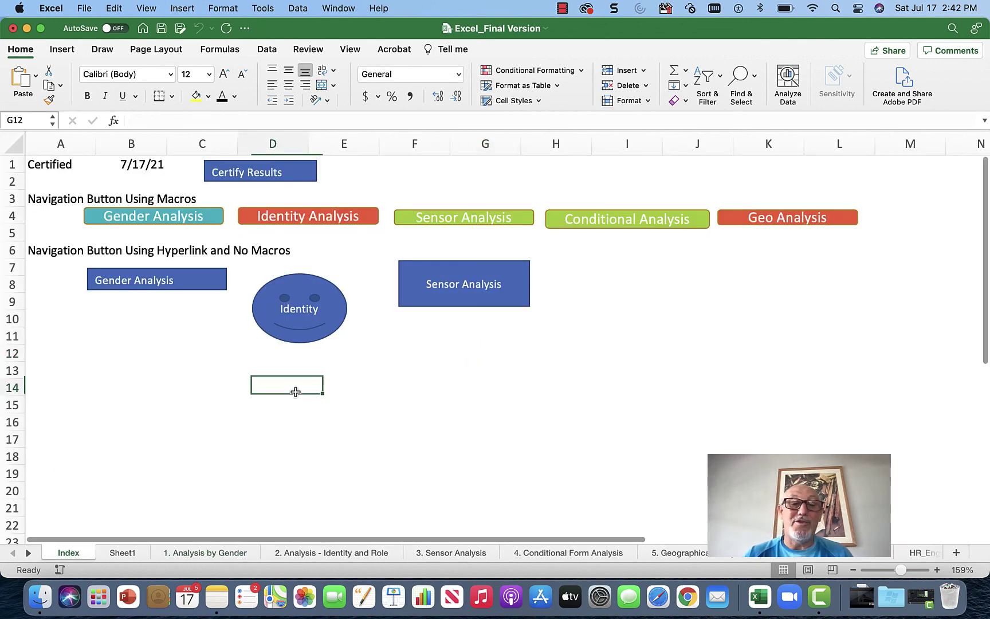
pyautogui.click(182, 279)
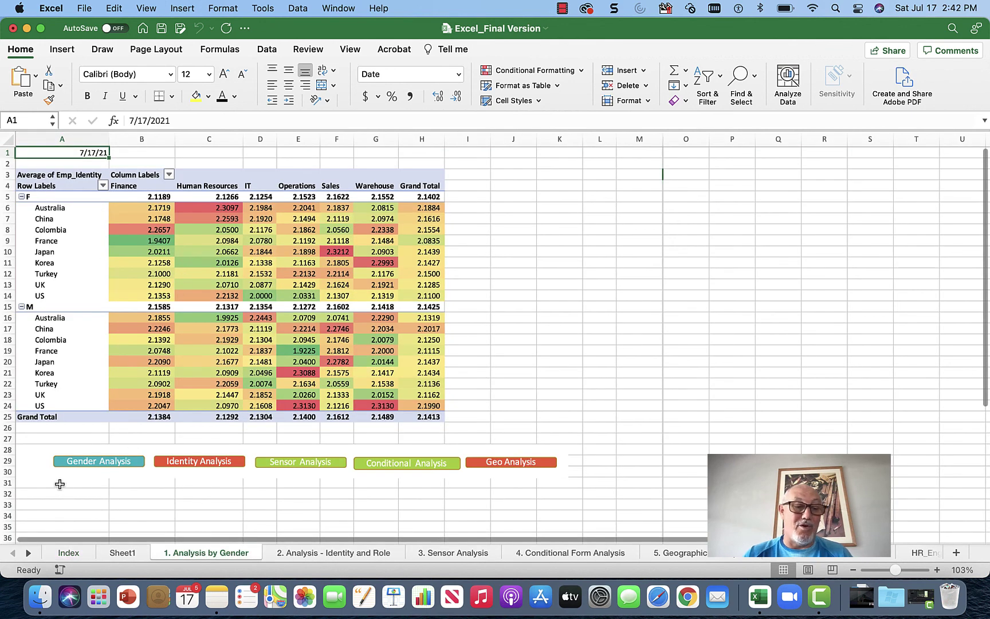
pyautogui.click(67, 551)
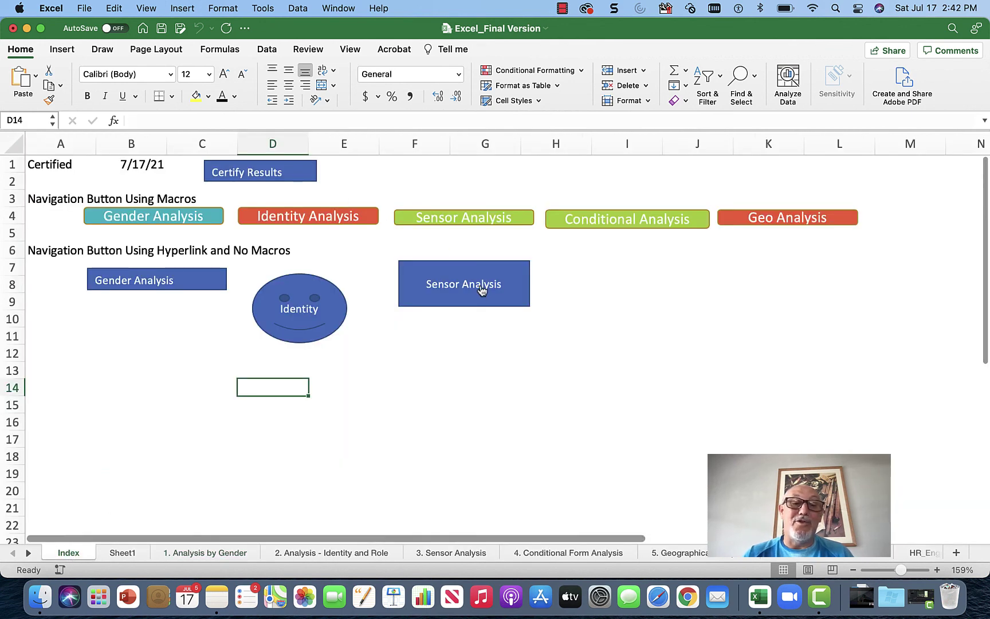
pyautogui.click(465, 243)
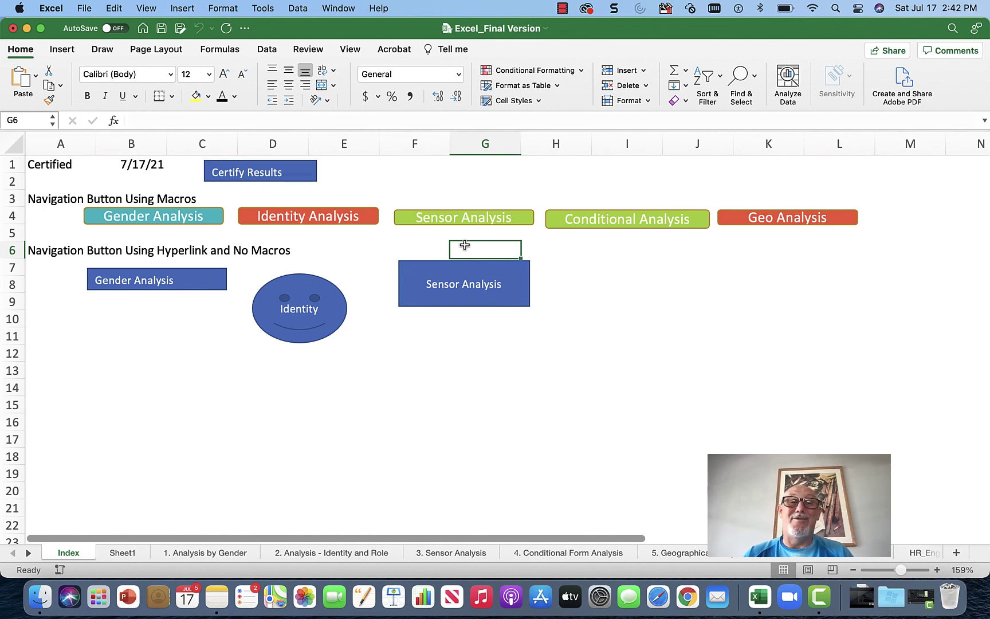
pyautogui.click(450, 168)
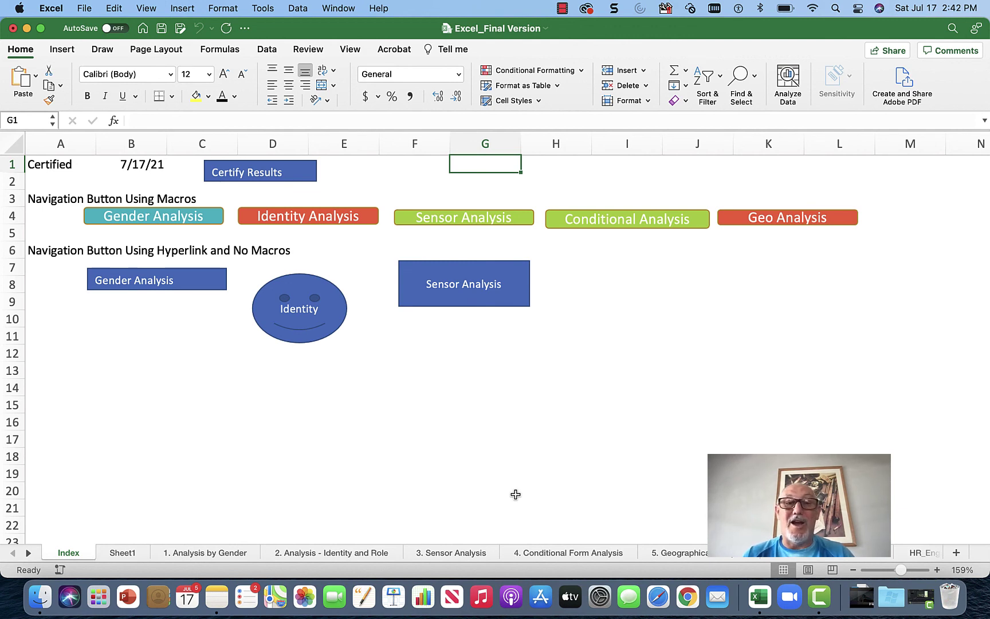
pyautogui.press('super+Tab')
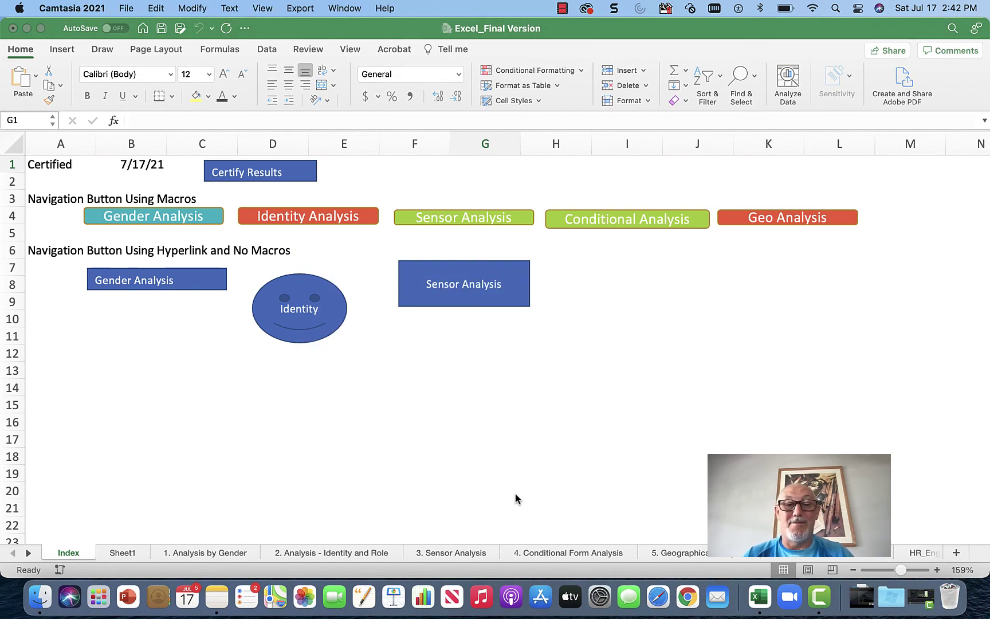